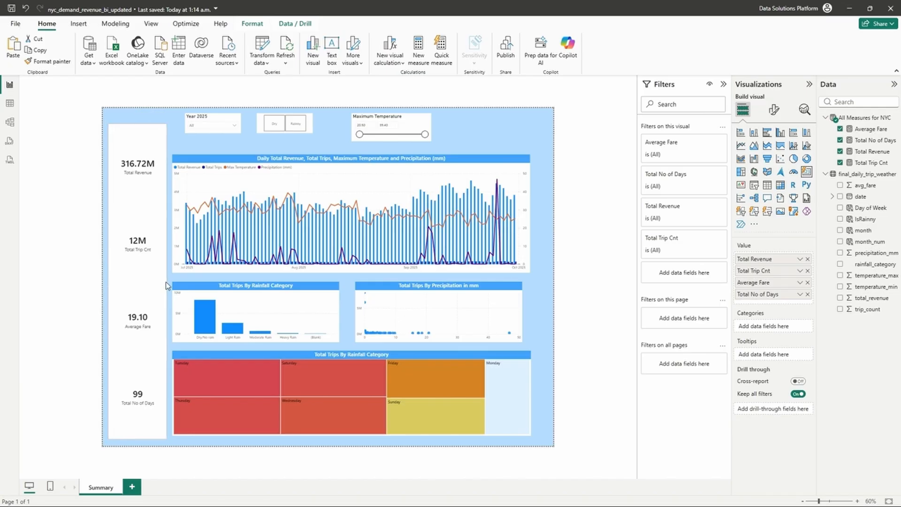
Shorten the KPI card visual from its upper edge to a height of about 971 and set its horizontal position to 20
drag(137, 133, 136, 168)
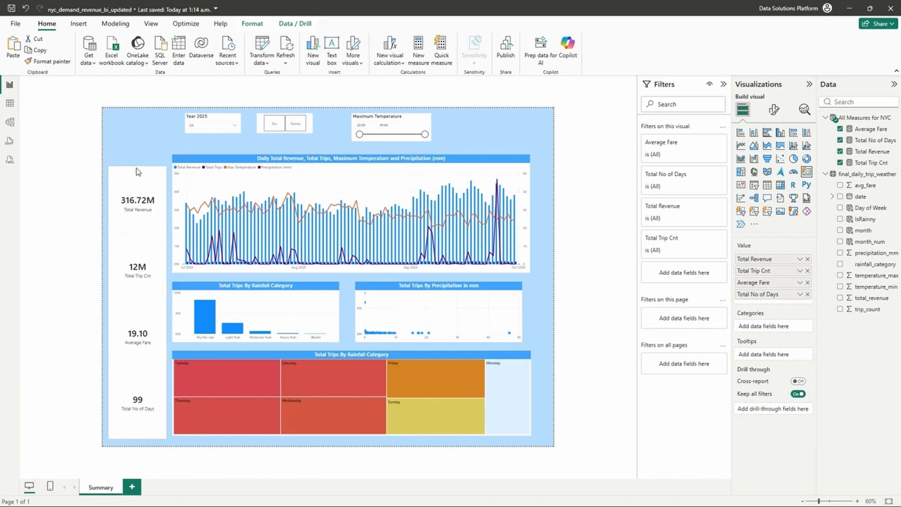
click(773, 110)
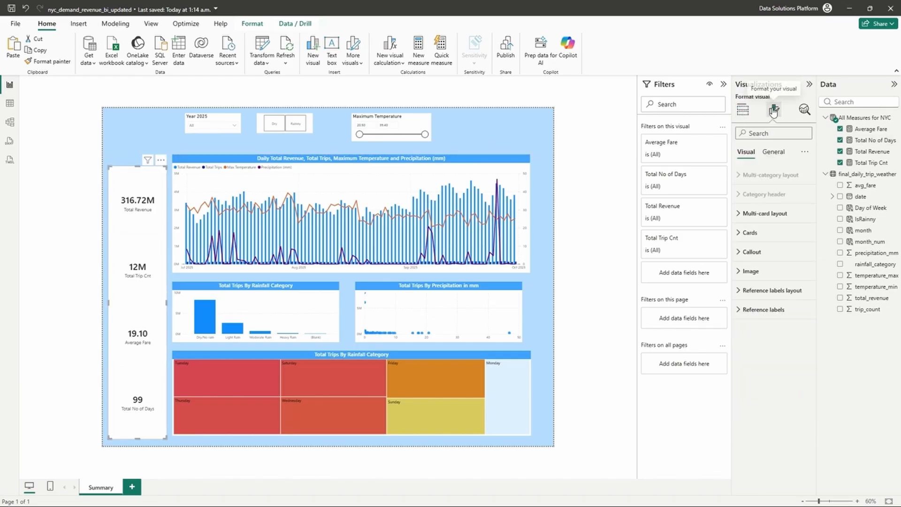
click(773, 152)
click(750, 175)
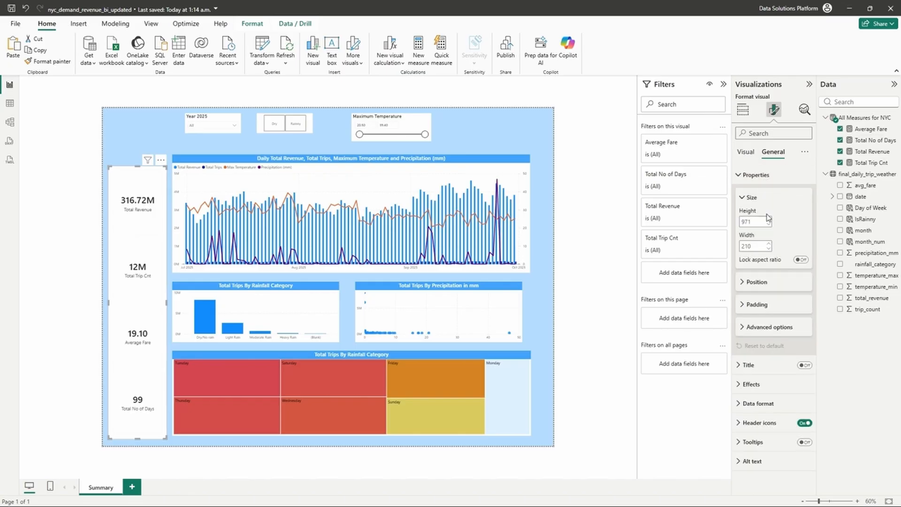
click(749, 282)
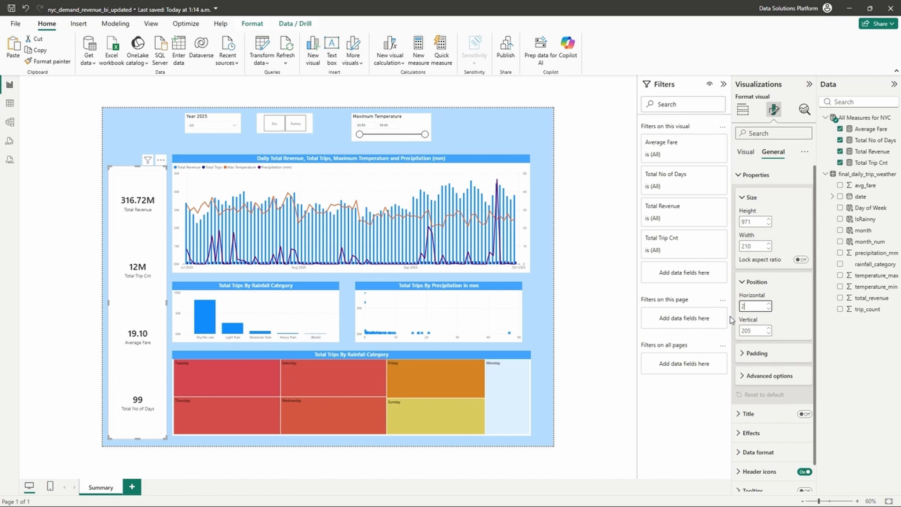
key(Return)
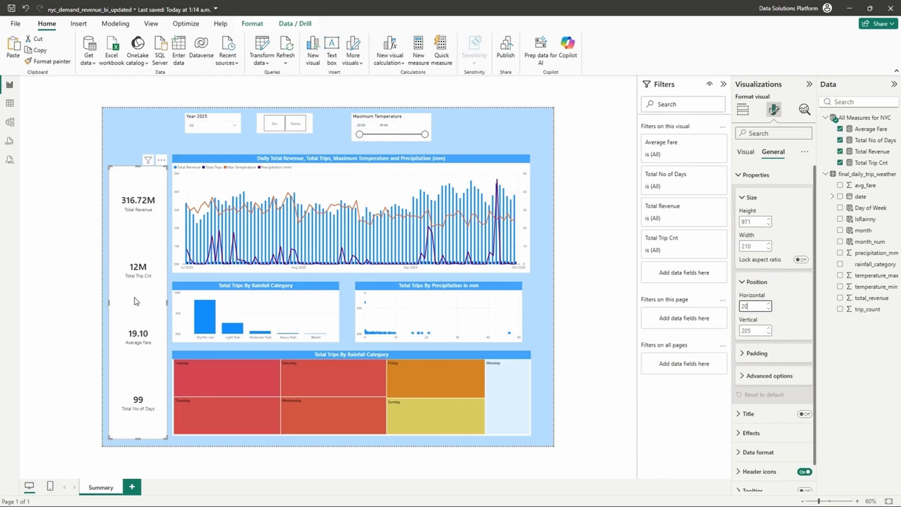
Set the KPI card's vertical position to 140 and adjust its lower and upper edges to a height of about 1016
double_click(755, 331)
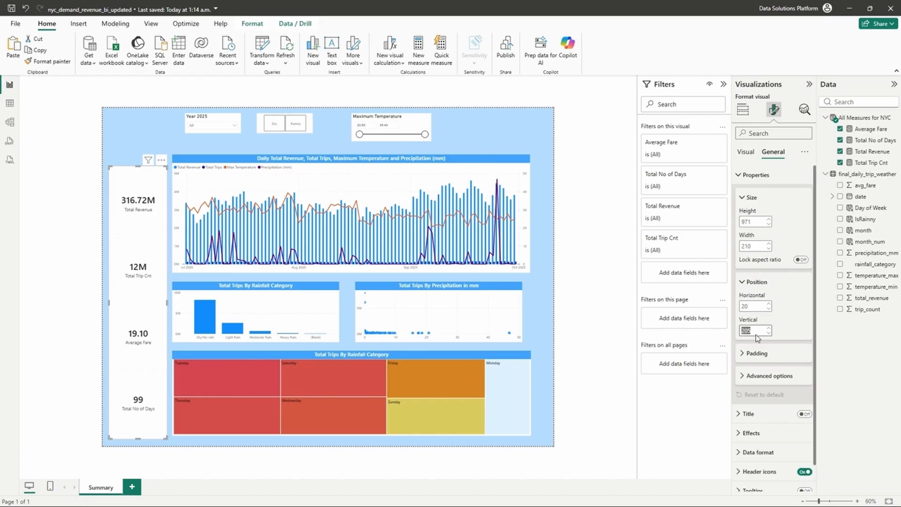
mouse_move(471, 434)
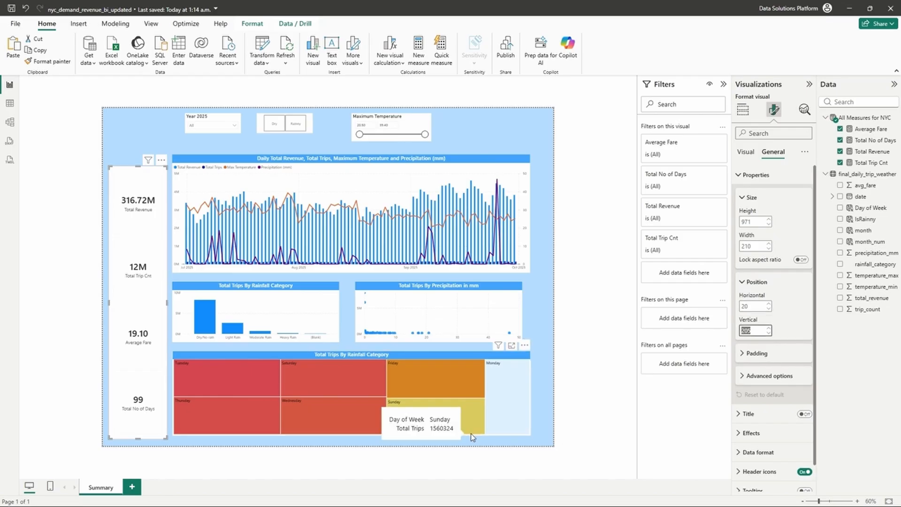
key(Return)
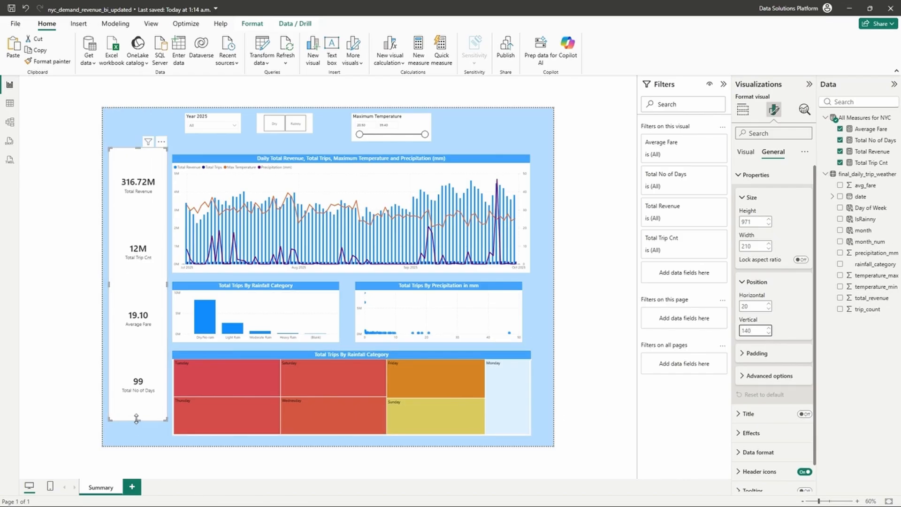
drag(137, 418, 134, 442)
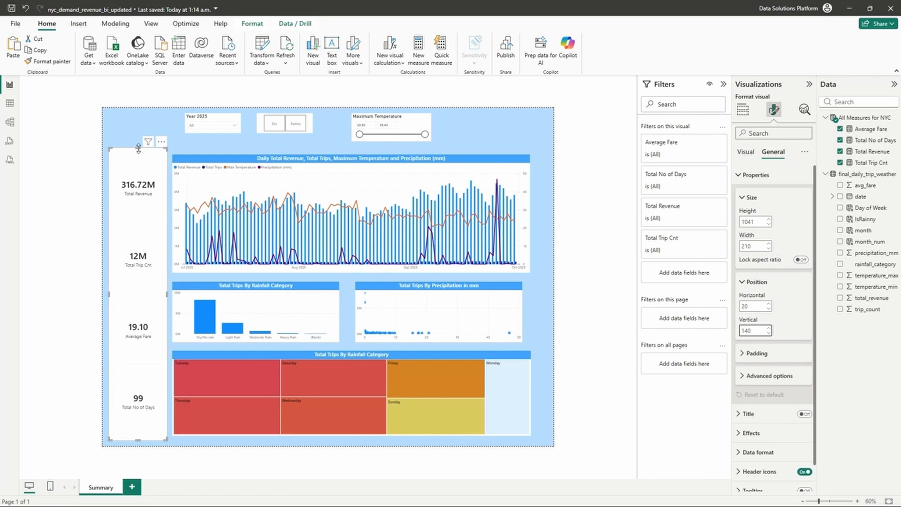
drag(138, 148, 142, 158)
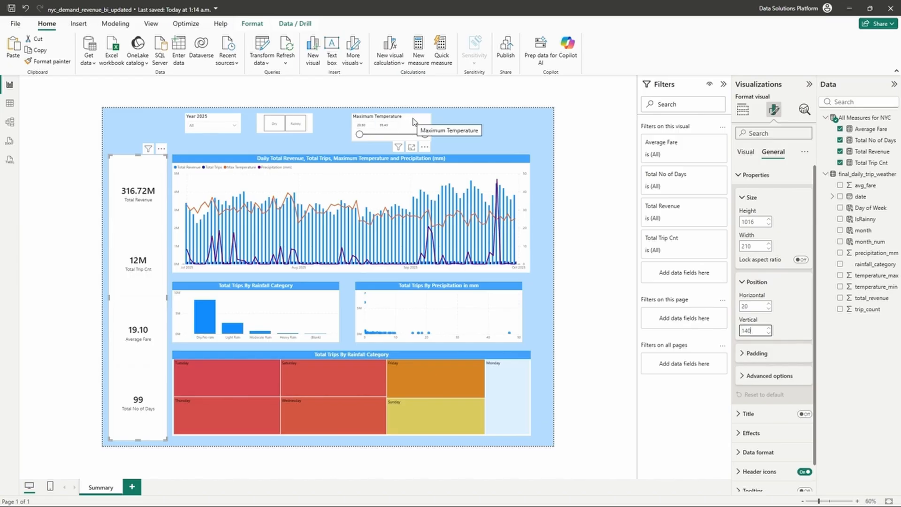
Move the Maximum Temperature slicer to the report page's upper-right area, at about horizontal 1290 and vertical 18
drag(413, 121, 528, 122)
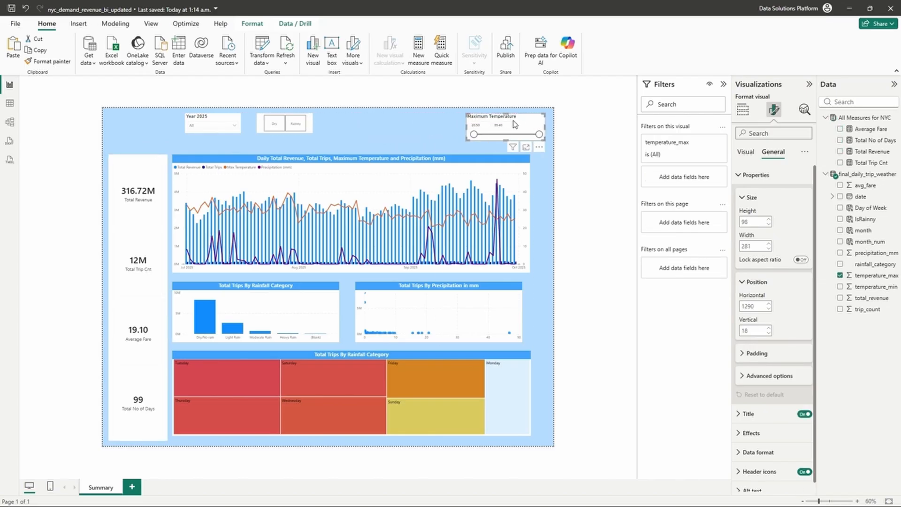
scroll(585, 136, up, 4)
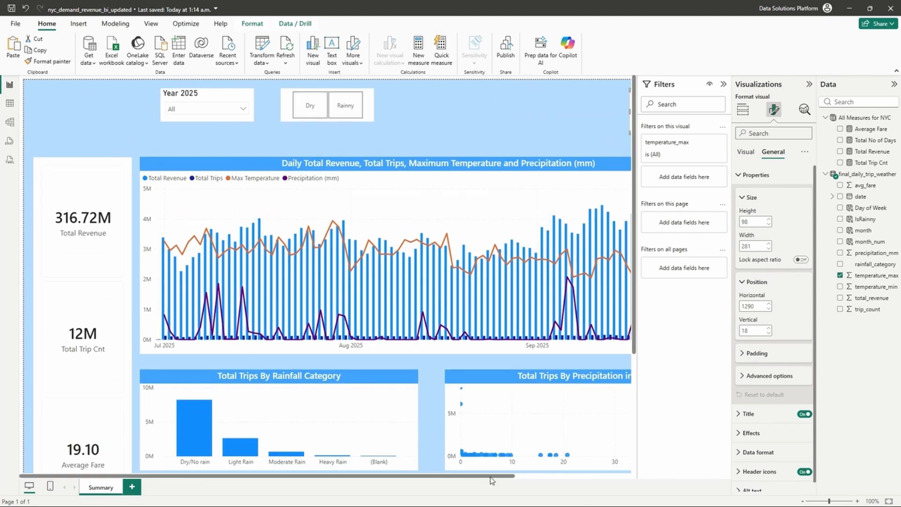
drag(491, 476, 608, 476)
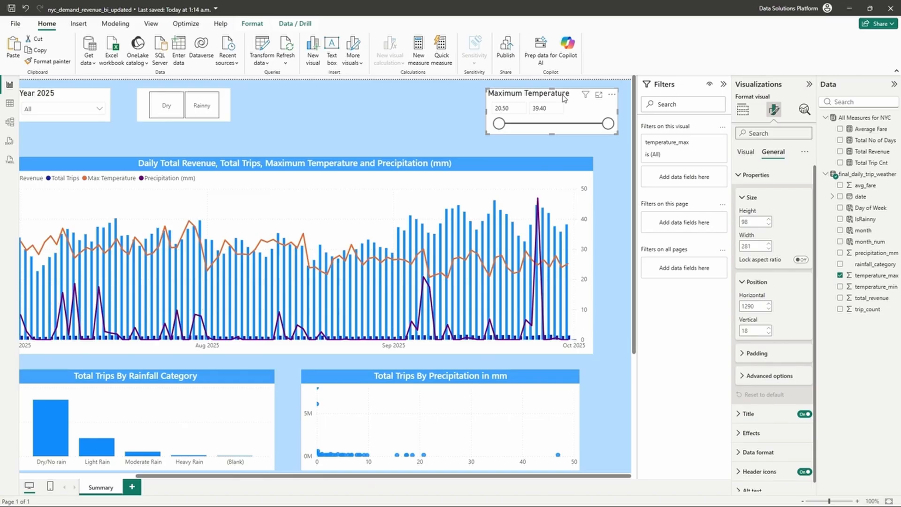
Turn off the background effect of the Maximum Temperature slicer
click(747, 155)
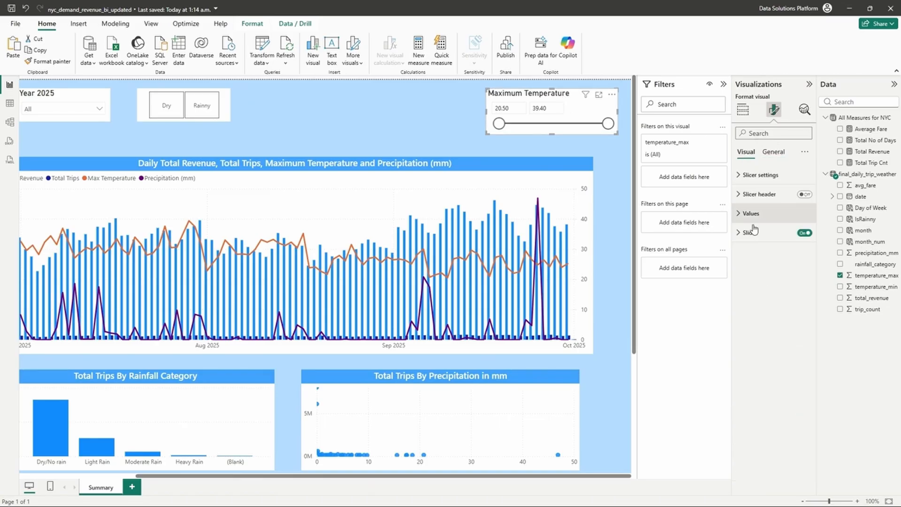
click(760, 217)
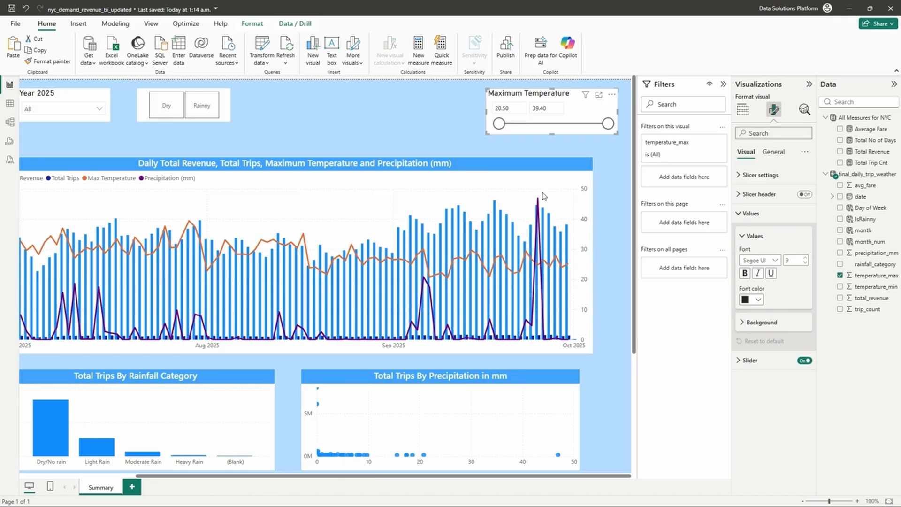
click(561, 108)
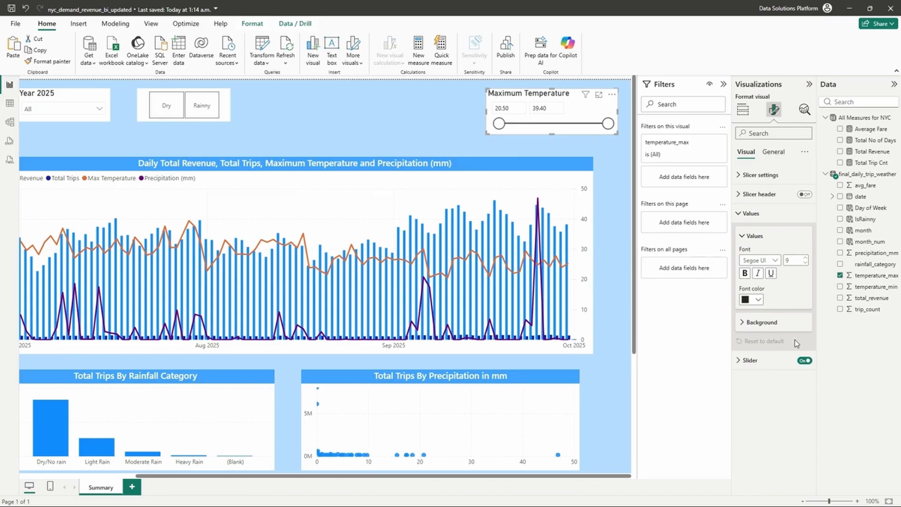
click(779, 323)
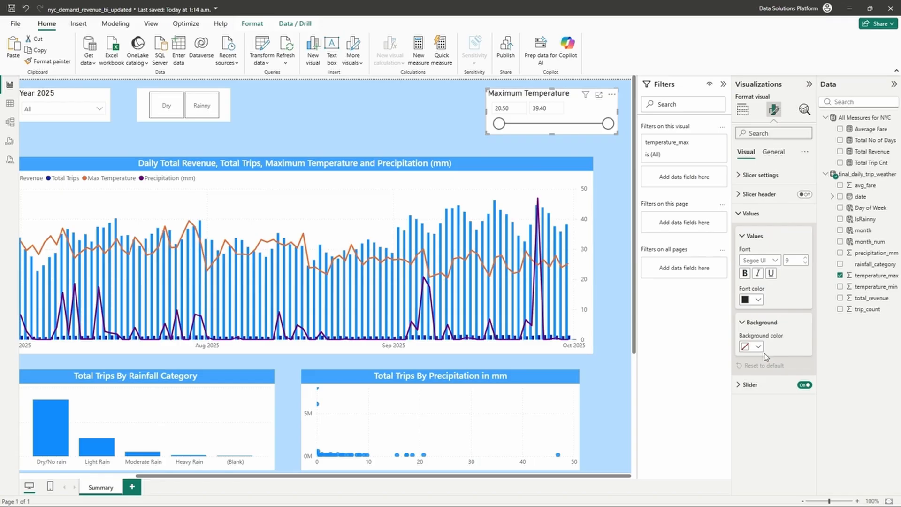
click(773, 152)
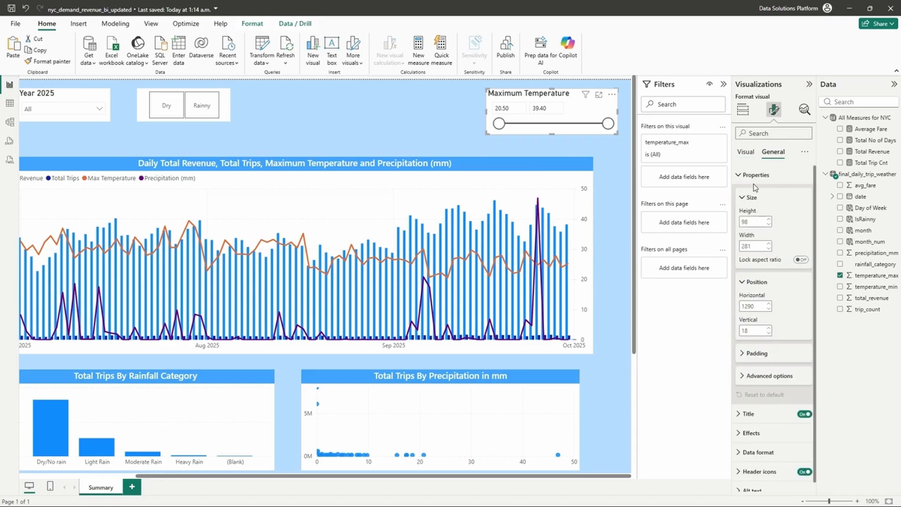
click(753, 175)
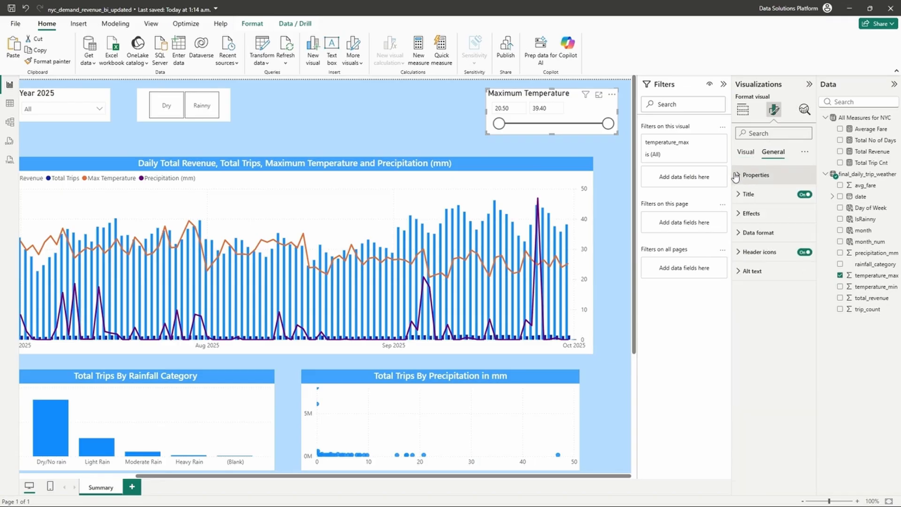
click(751, 213)
click(800, 236)
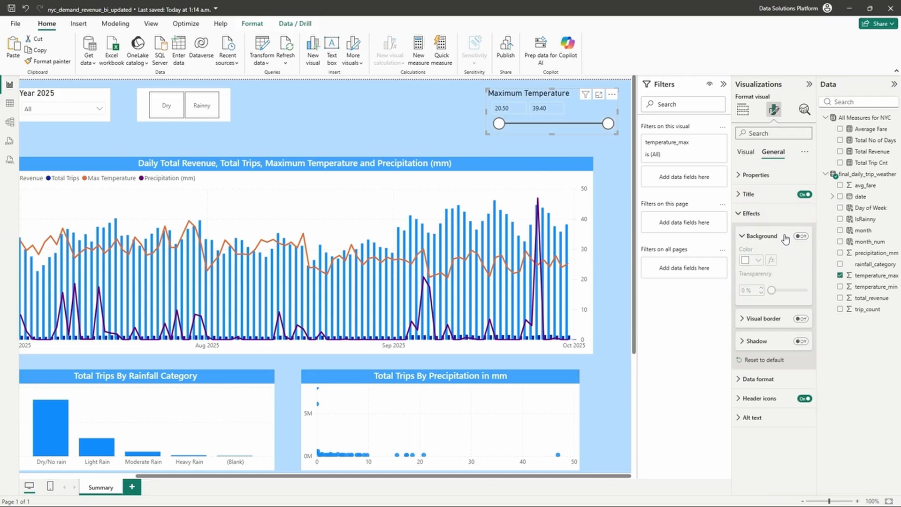
Set the slider color of the Maximum Temperature slicer to the darkest blue shade
click(745, 152)
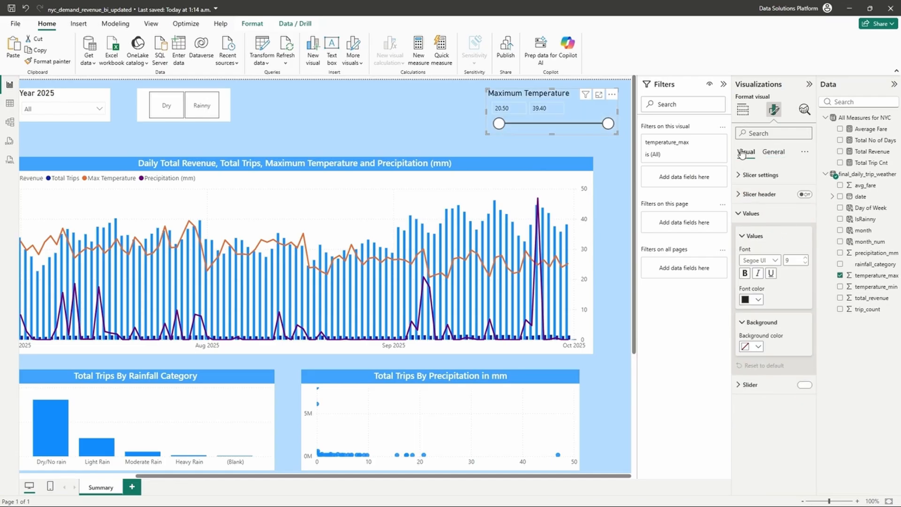
click(742, 216)
click(746, 233)
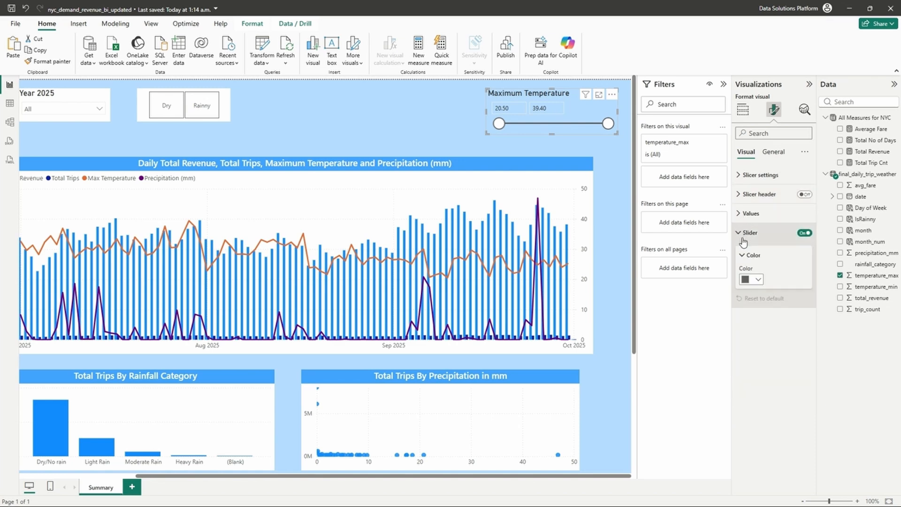
click(752, 279)
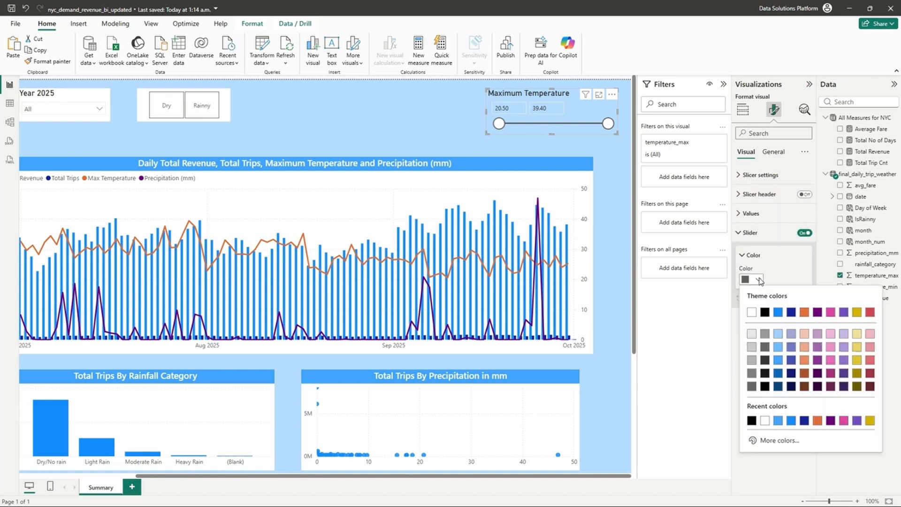
click(781, 387)
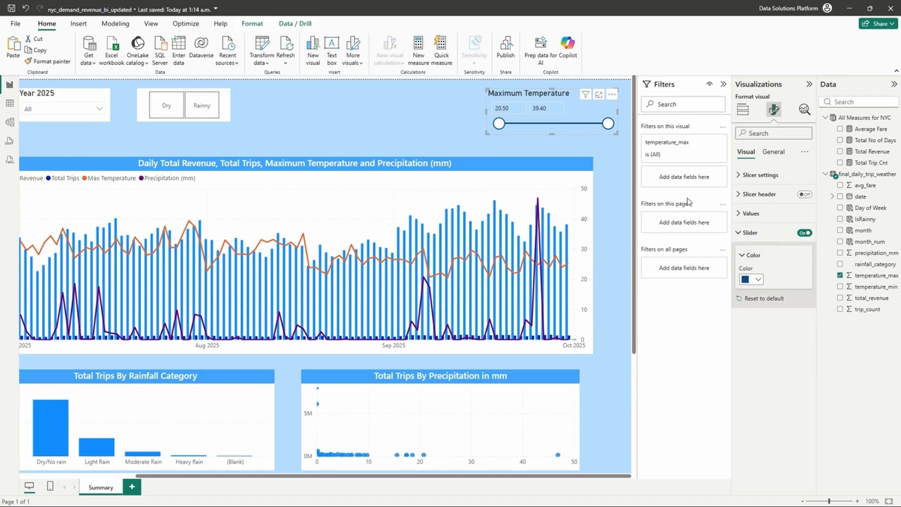
Set the Maximum Temperature slicer's title font to Segoe UI Semibold and center the title horizontally
click(773, 151)
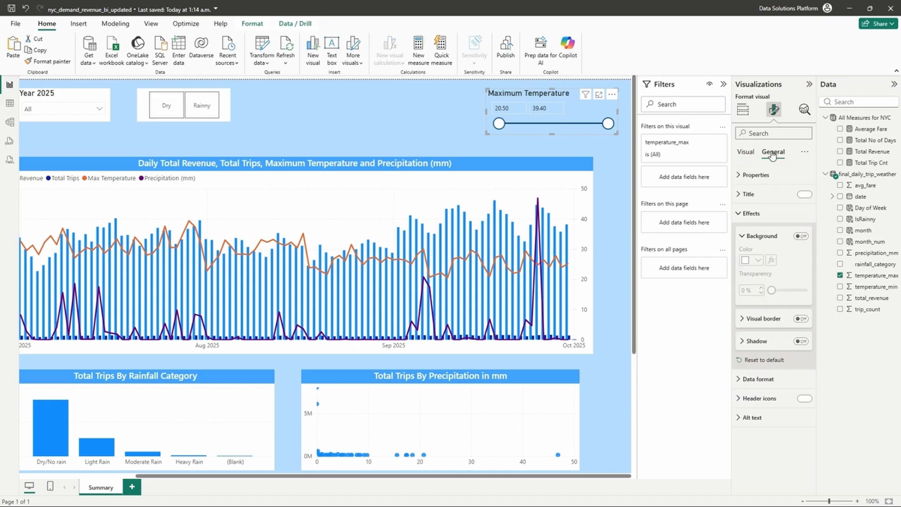
click(756, 175)
click(756, 175)
click(749, 193)
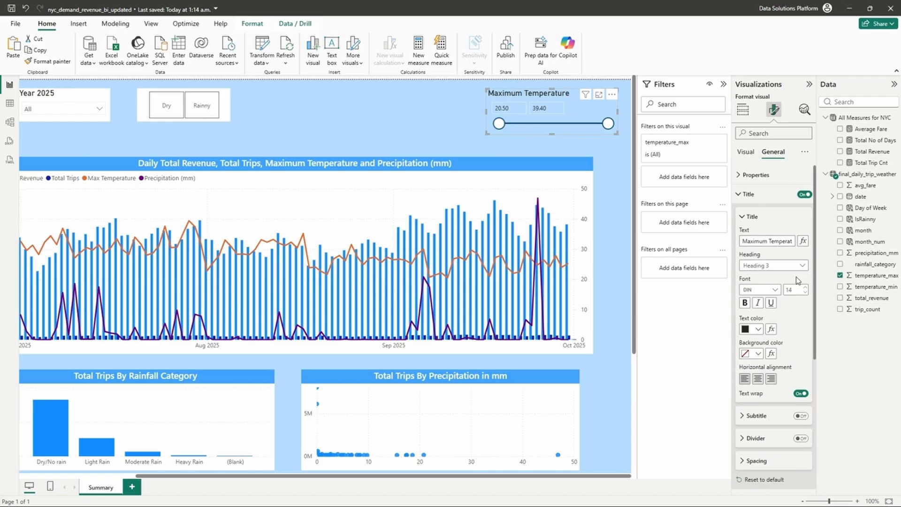
click(775, 289)
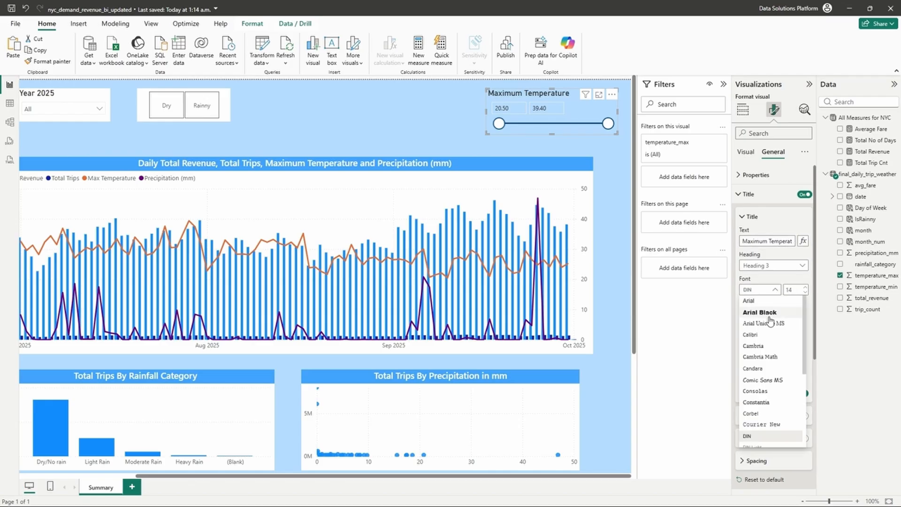
scroll(780, 421, down, 2)
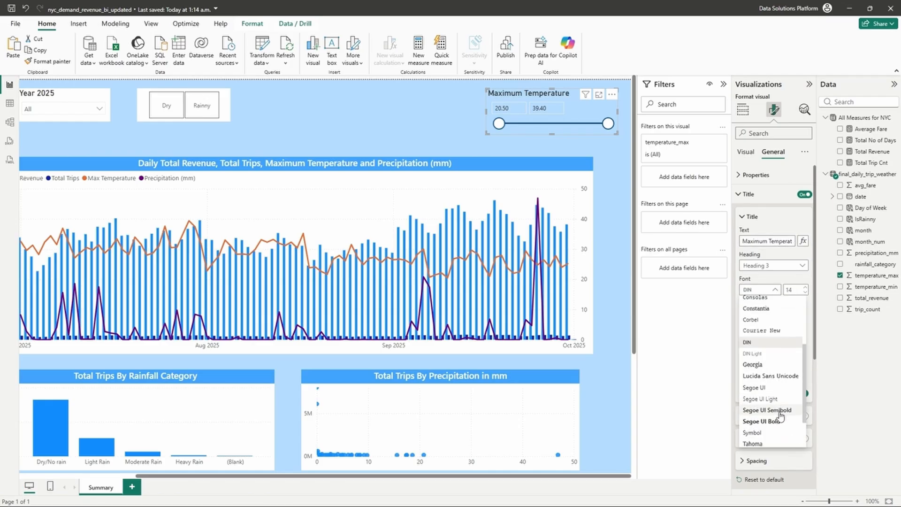
click(779, 410)
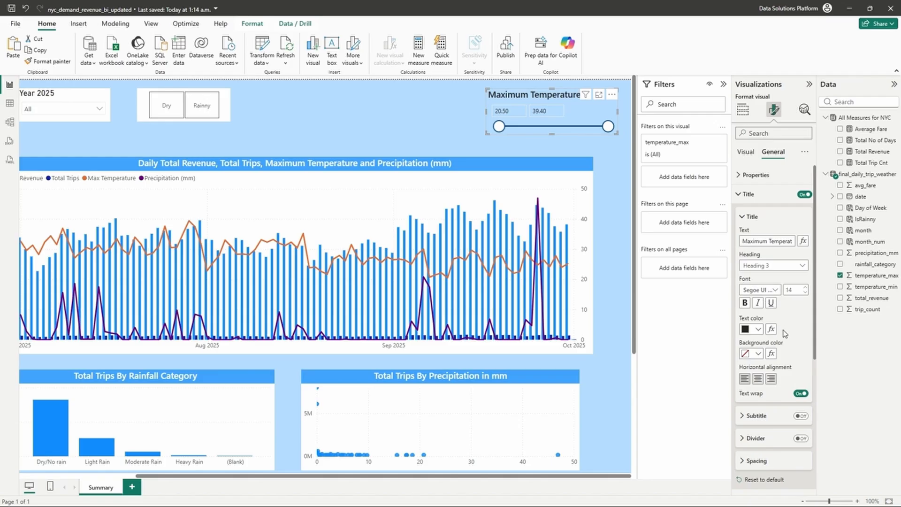
click(758, 379)
Give the Maximum Temperature slicer's title a bright blue background and white text
click(760, 355)
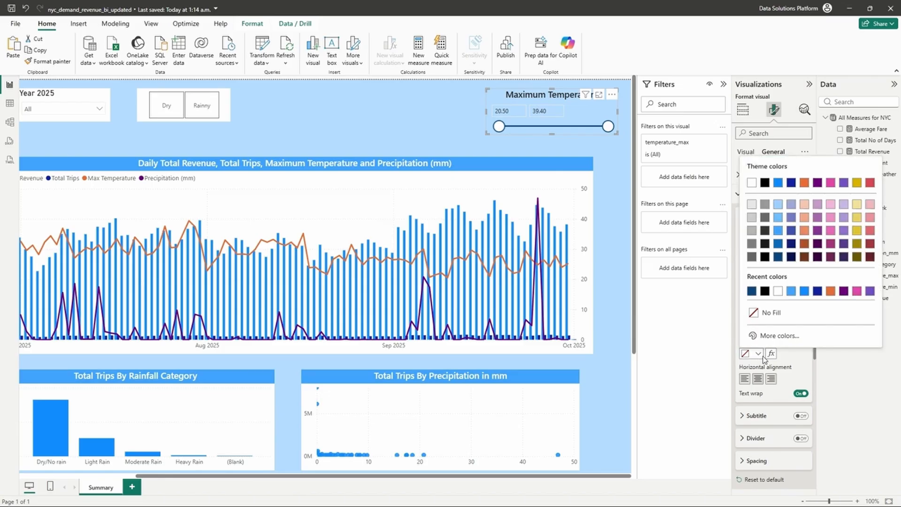
click(800, 295)
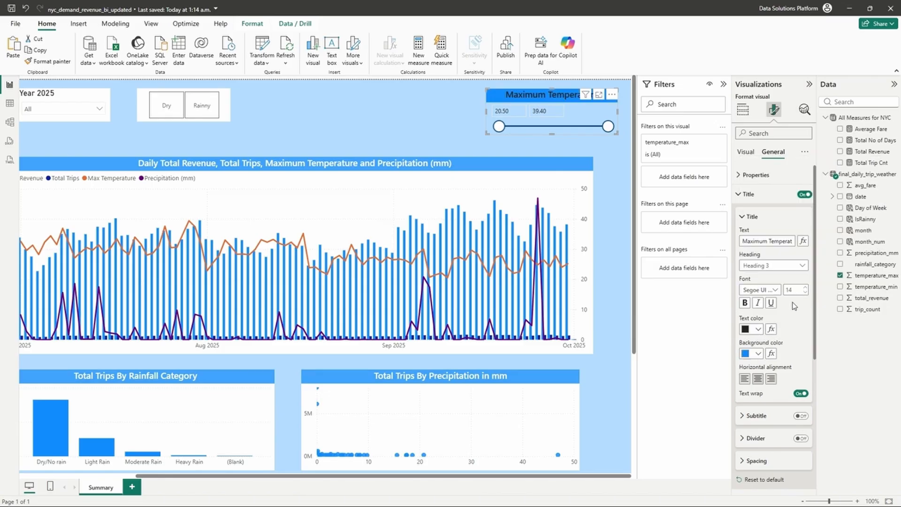
click(757, 329)
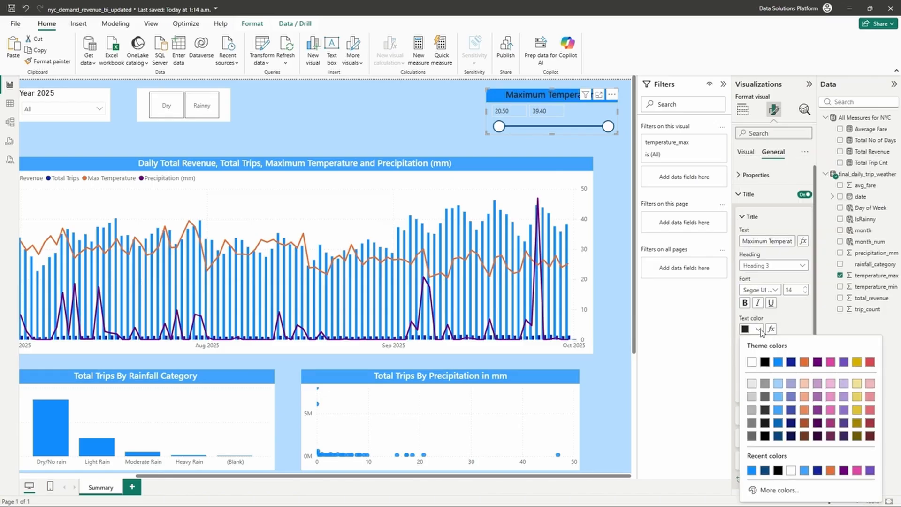
click(752, 362)
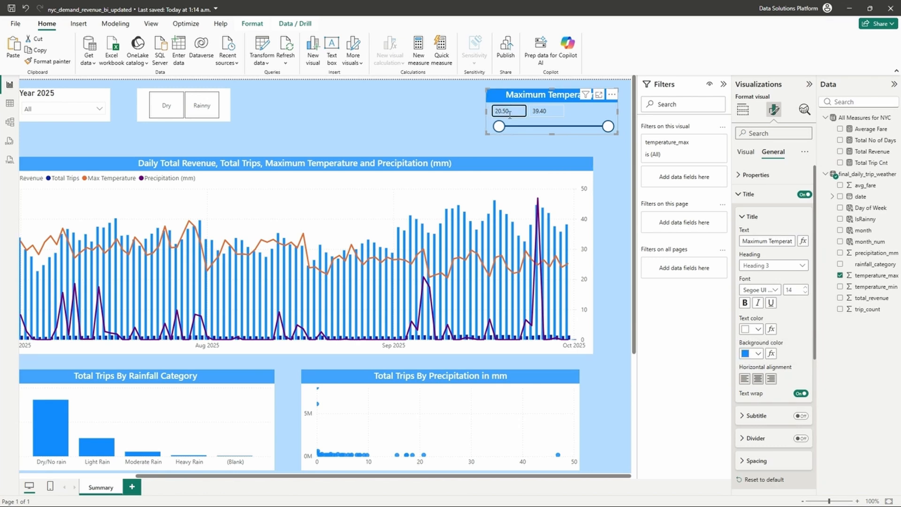
Give the Maximum Temperature slicer's values a bright blue background and a white font color
click(746, 156)
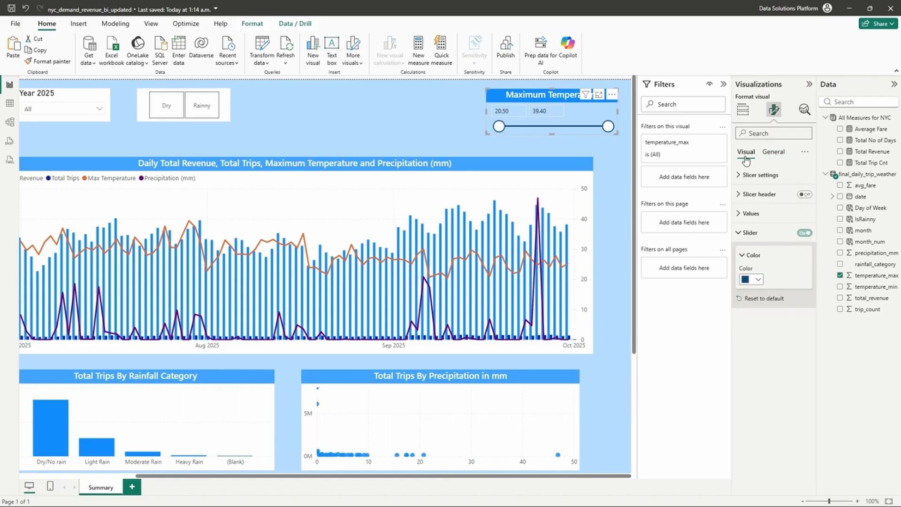
click(747, 214)
click(753, 348)
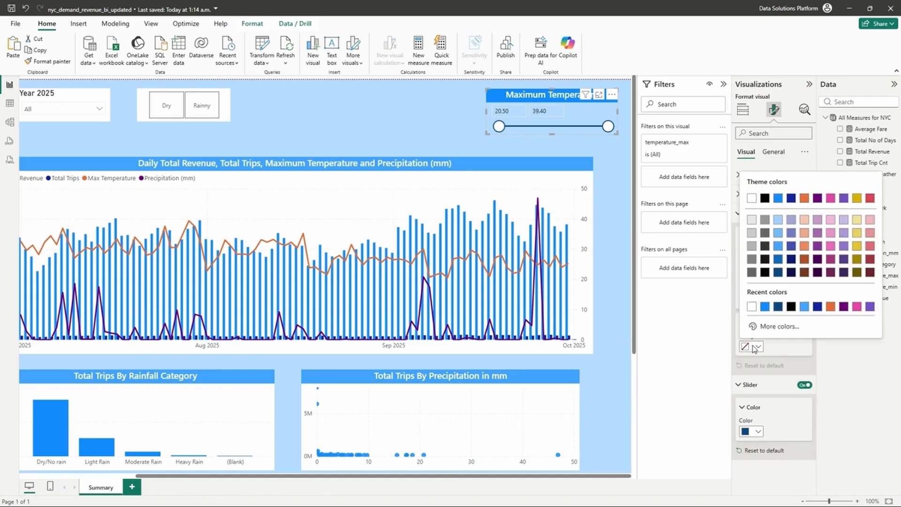
click(765, 307)
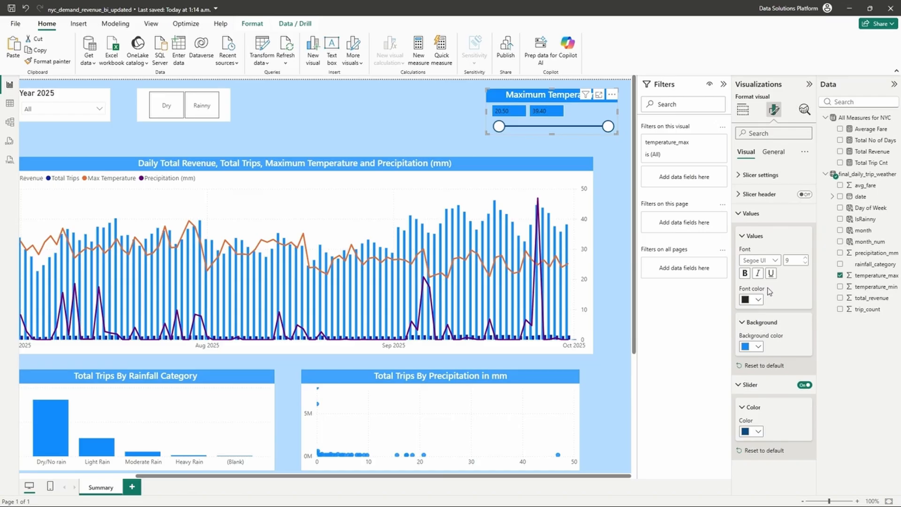
click(754, 302)
click(751, 333)
Copy the Maximum Temperature slicer's formatting to the Dry/Rainny slicer with Format painter and move that slicer closer to the Maximum Temperature slicer
click(41, 64)
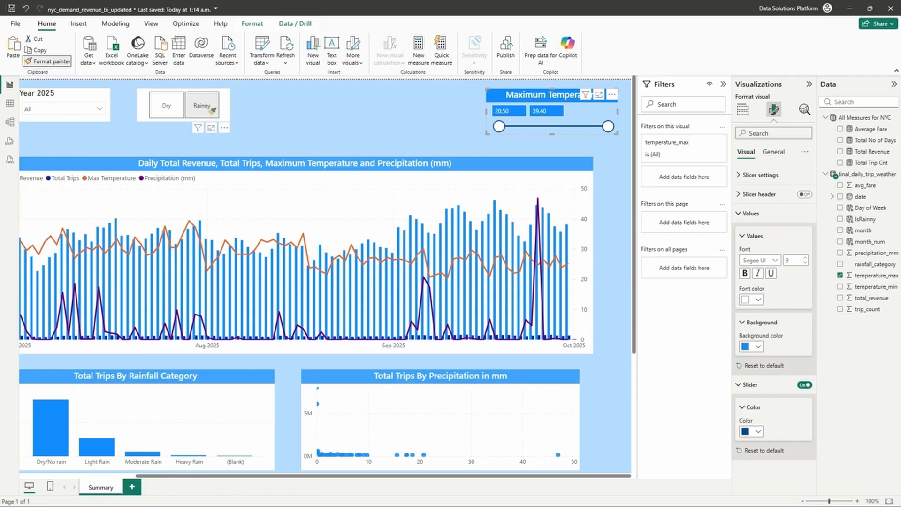
click(226, 107)
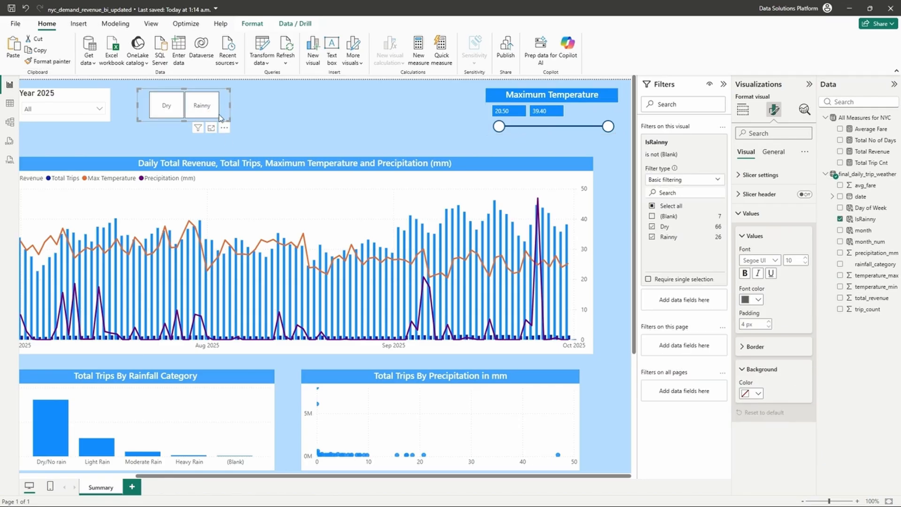
drag(219, 117, 391, 112)
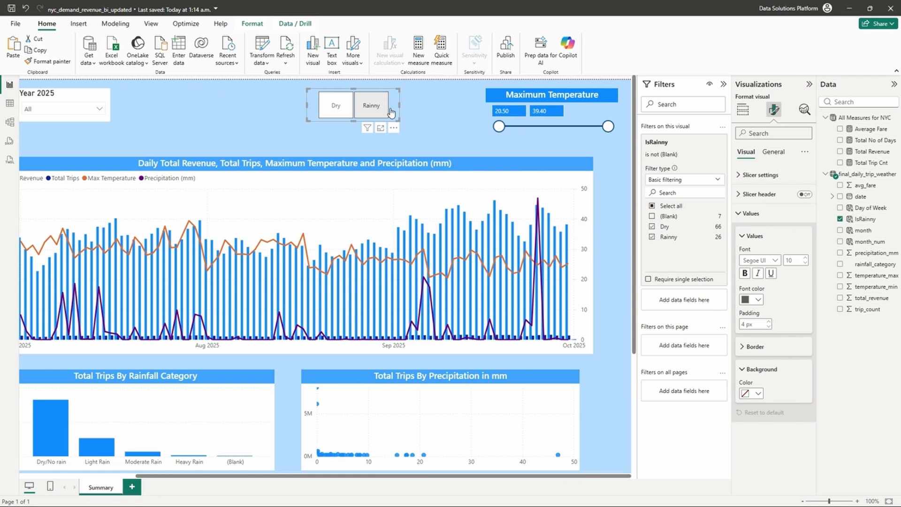
Title the Dry/Rainny slicer "Rainfall Category"
click(774, 152)
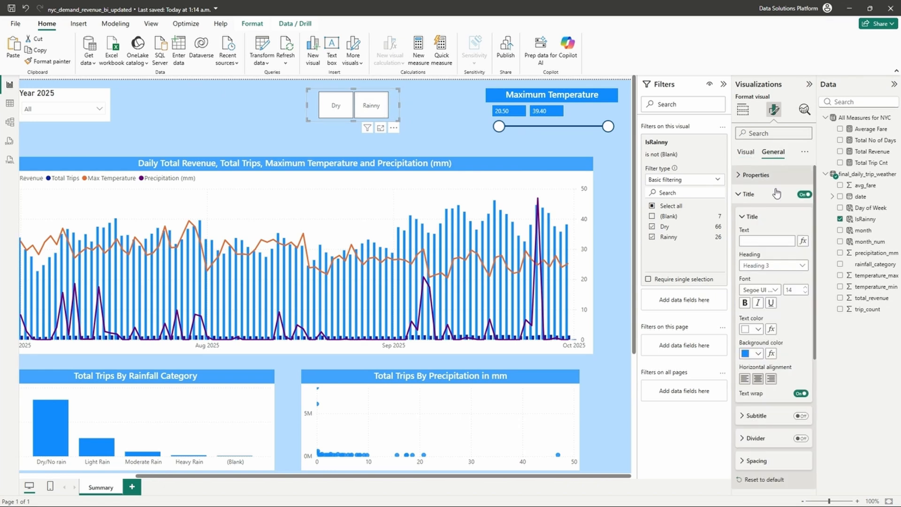
click(760, 240)
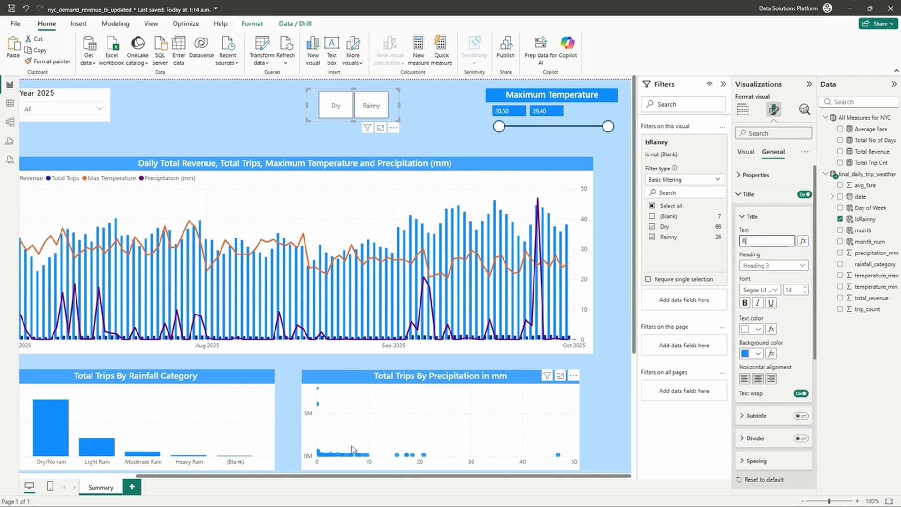
text(Rainfall Category)
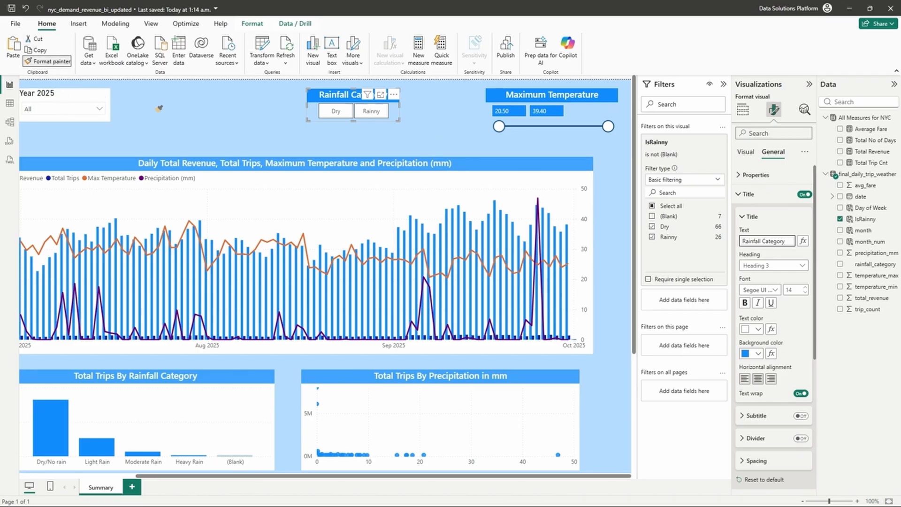
Copy the Rainfall Category slicer's formatting to the Year 2025 slicer with Format painter
click(53, 65)
click(64, 92)
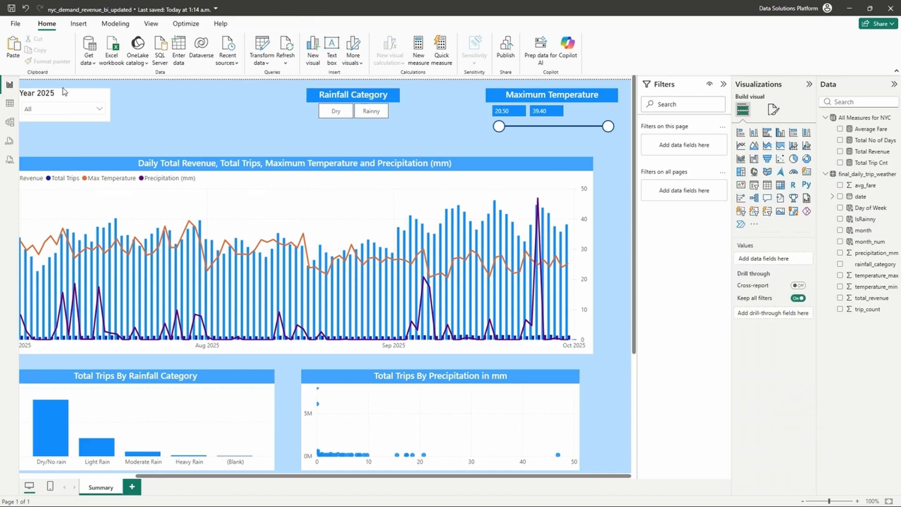
click(397, 97)
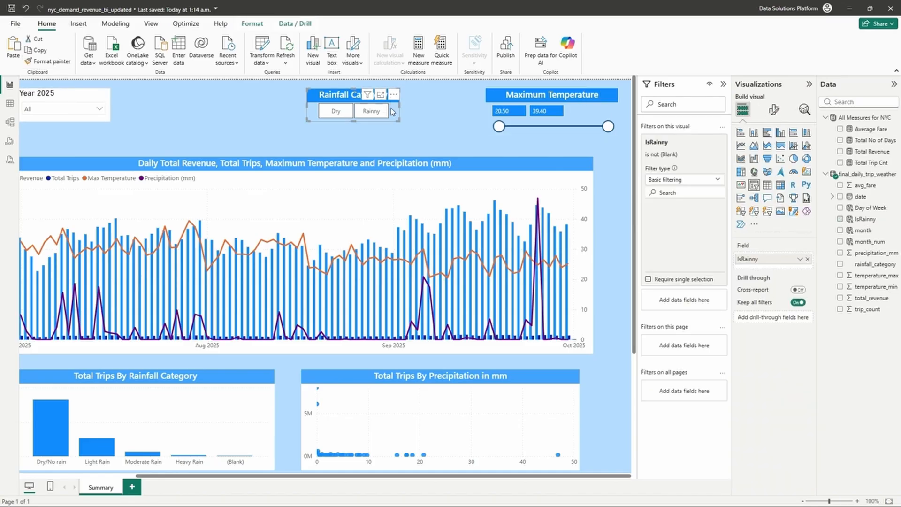
click(70, 65)
click(68, 99)
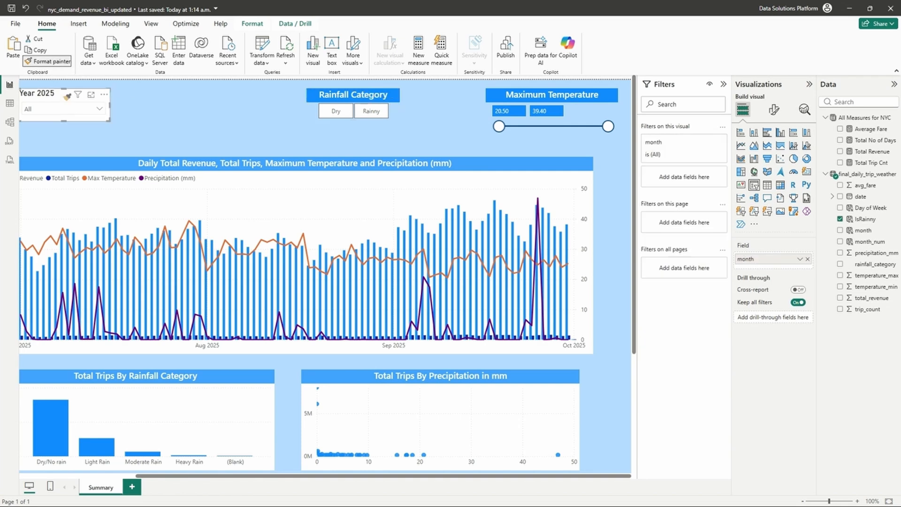
Move the Year 2025 slicer beside the Rainfall Category slicer and shift the Maximum Temperature slicer closer to the page's upper-right corner
drag(108, 120, 285, 125)
scroll(320, 131, down, 2)
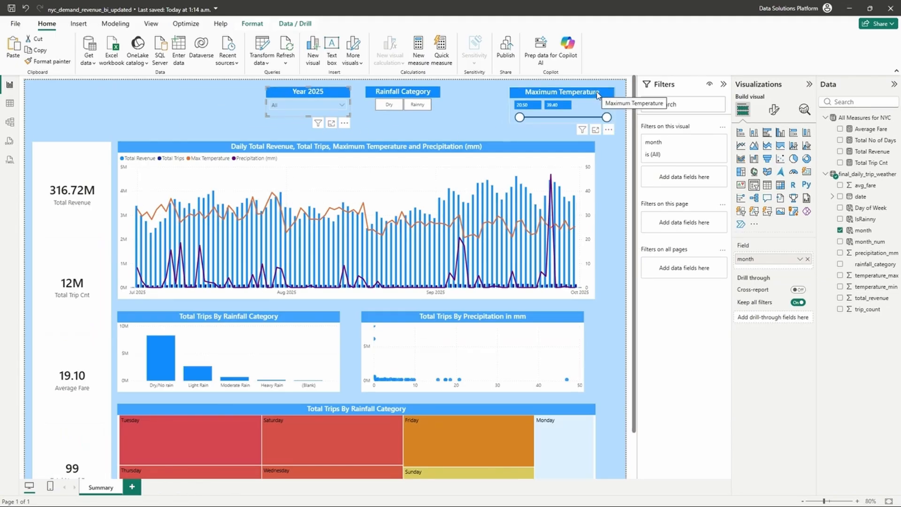
drag(599, 94, 605, 96)
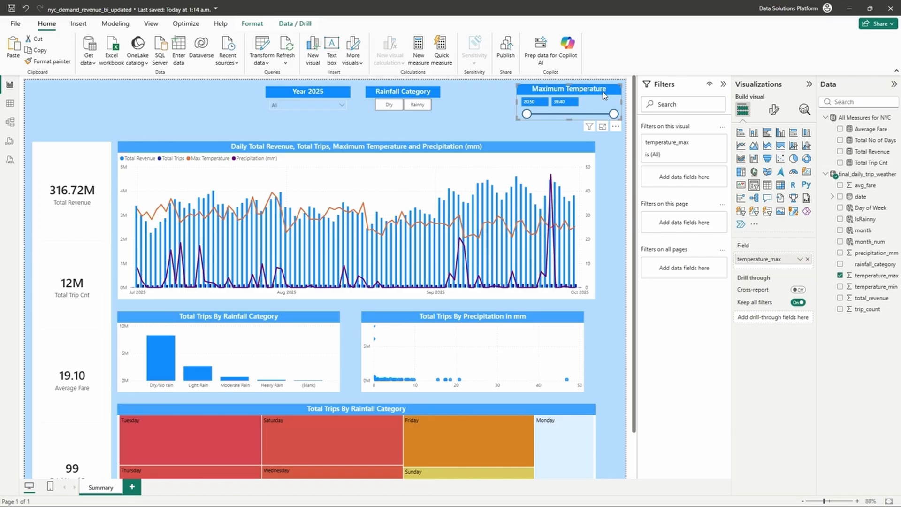
Set the vertical position of the Year 2025, Rainfall Category and Maximum Temperature slicers to 10 together
click(774, 110)
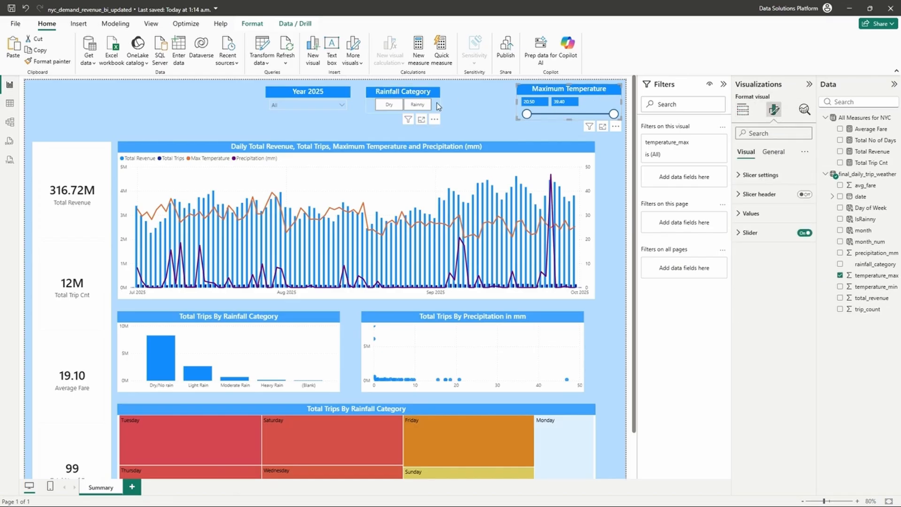
ctrl+click(422, 95)
ctrl+click(301, 96)
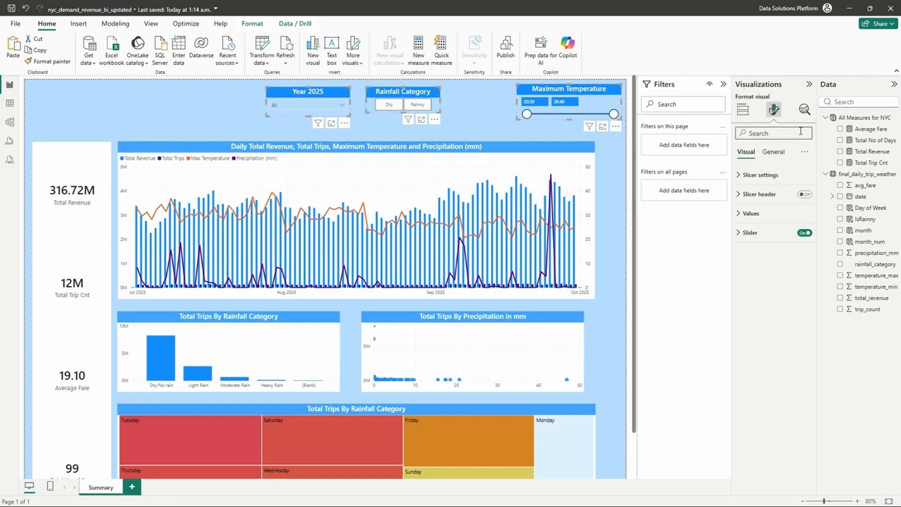
click(773, 152)
click(765, 176)
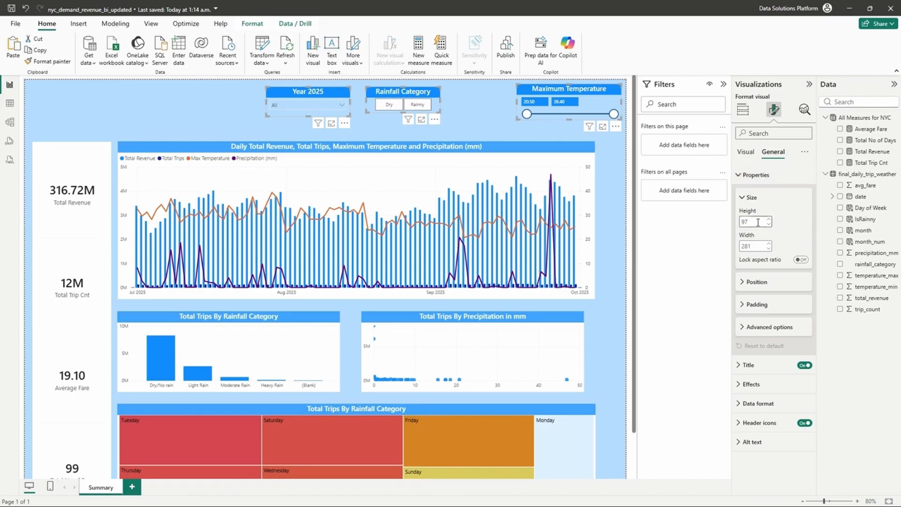
click(759, 284)
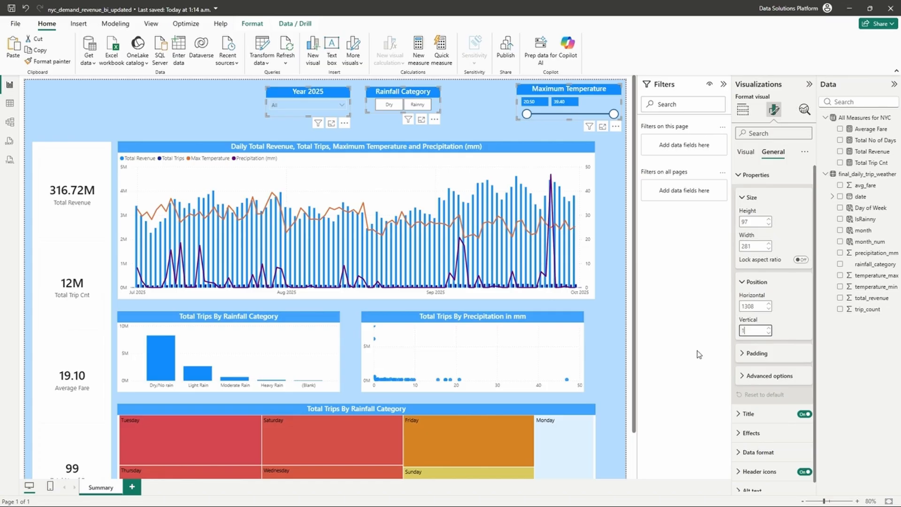
key(Return)
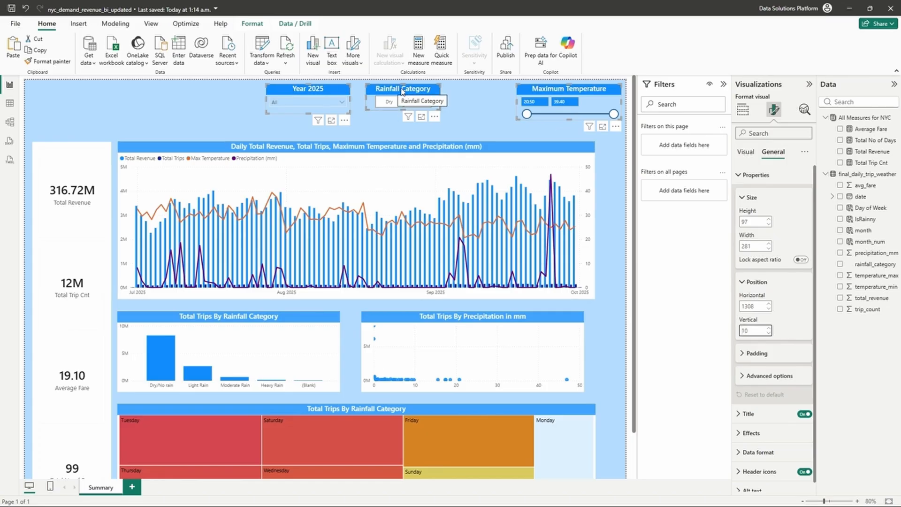
ctrl+scroll(409, 105, down, 1)
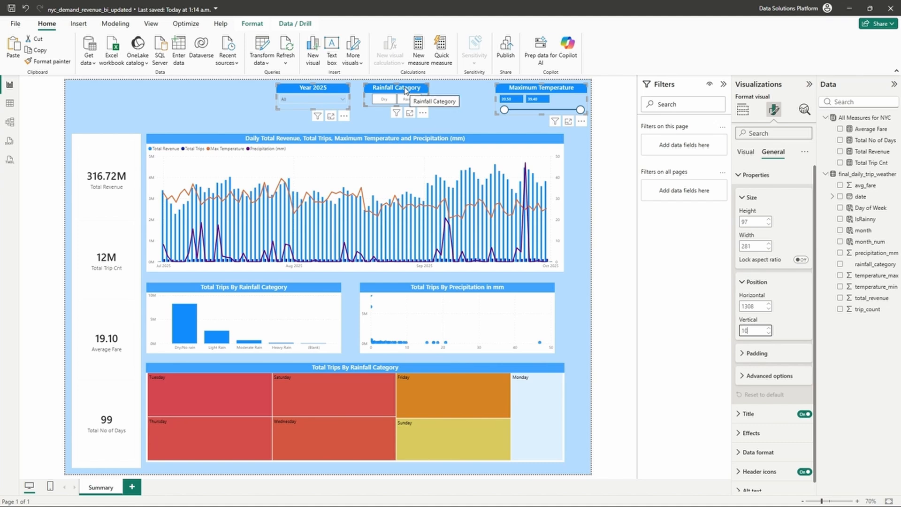
mouse_move(405, 88)
mouse_down()
mouse_move(430, 89)
mouse_move(405, 87)
mouse_up()
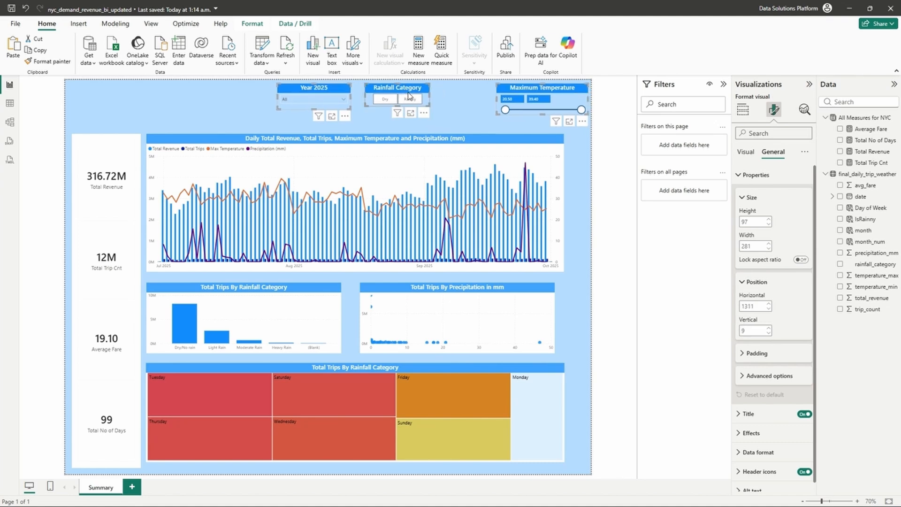
click(184, 124)
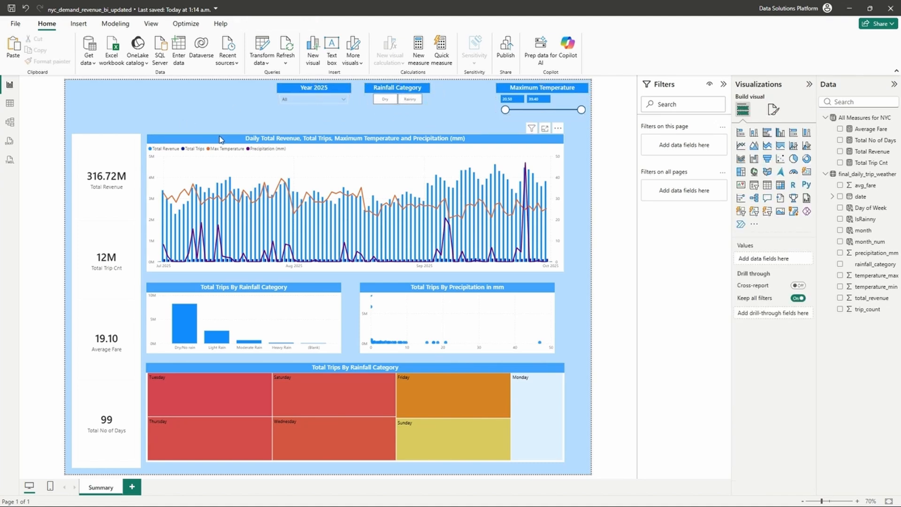
key(ctrl+z)
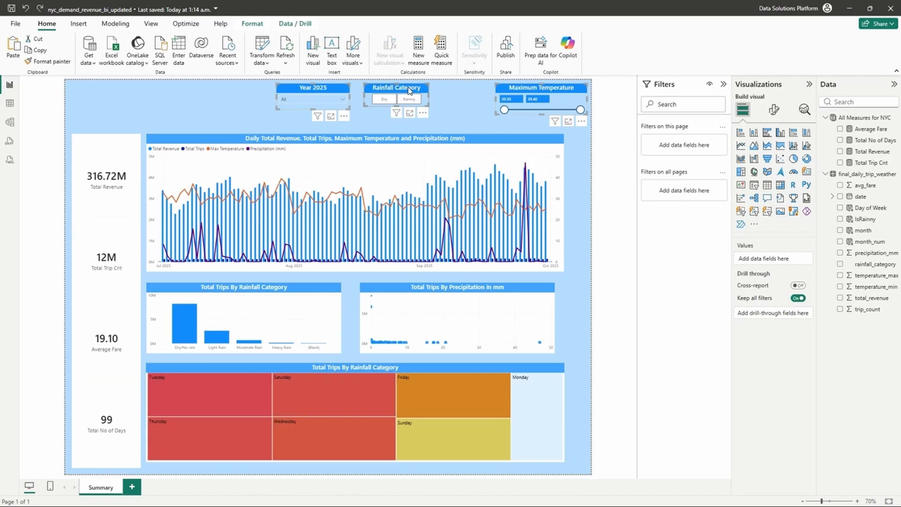
mouse_move(426, 91)
mouse_down()
mouse_move(441, 91)
mouse_move(417, 92)
mouse_up()
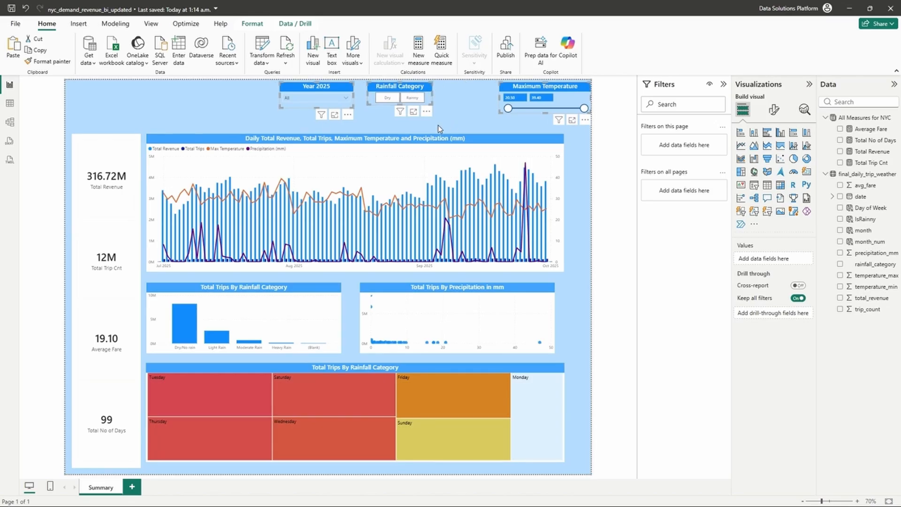
key(ctrl+z)
click(162, 113)
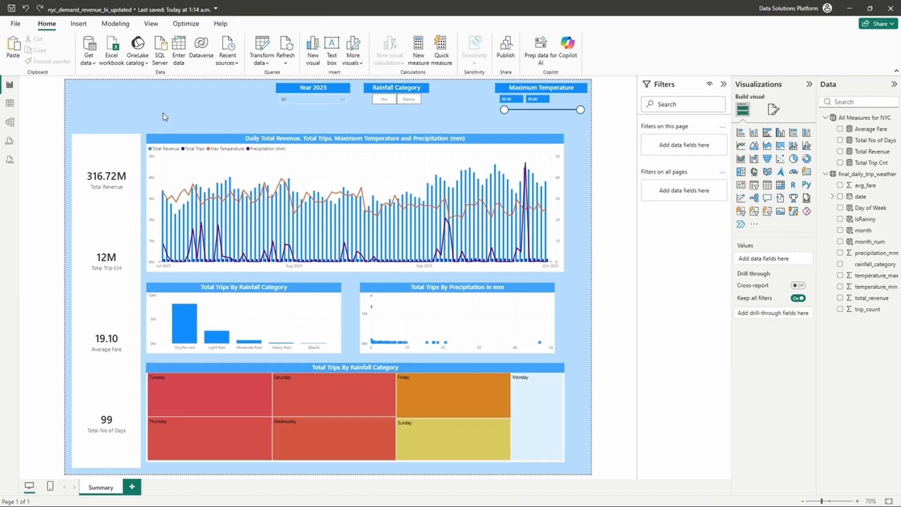
Move the Rainfall Category slicer closer to the Maximum Temperature slicer and shift the Year 2025 slicer slightly right at the same height
drag(413, 92, 461, 91)
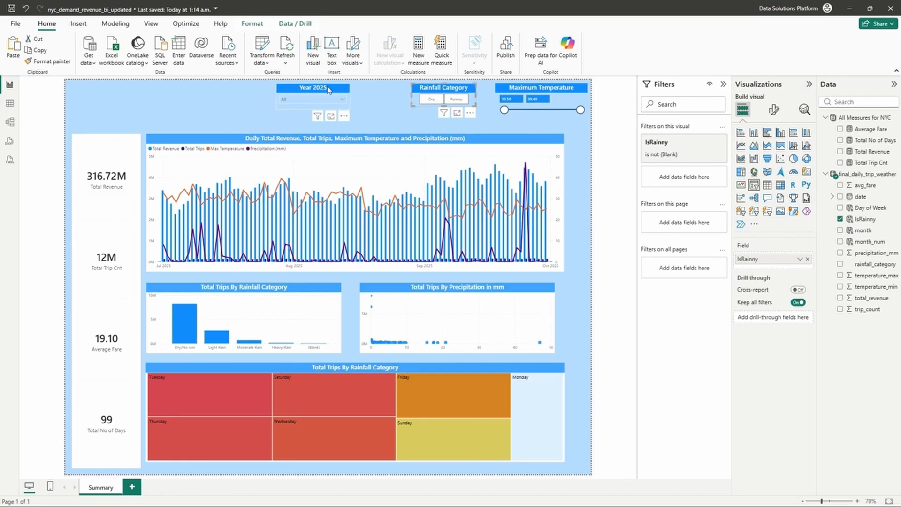
drag(327, 90, 359, 89)
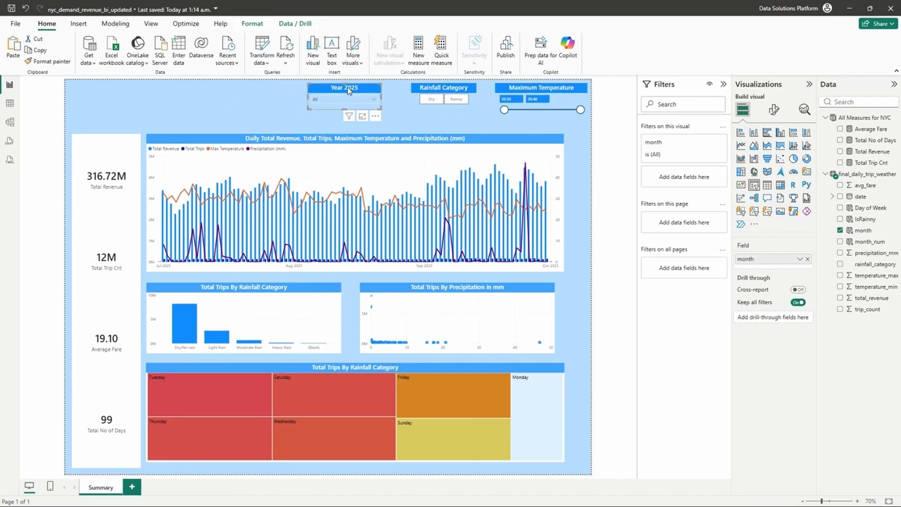
drag(348, 90, 330, 91)
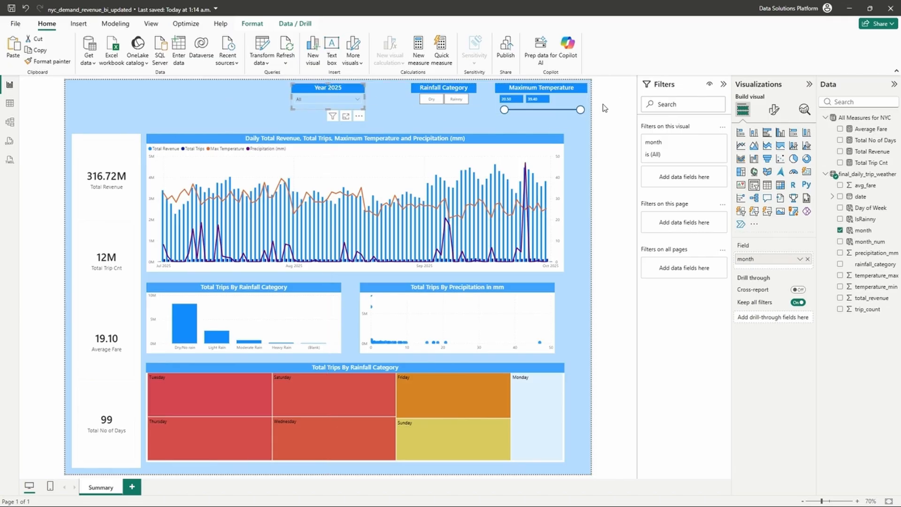
Distribute the Year 2025, Rainfall Category and Maximum Temperature slicers horizontally so they are evenly spaced
scroll(615, 94, up, 1)
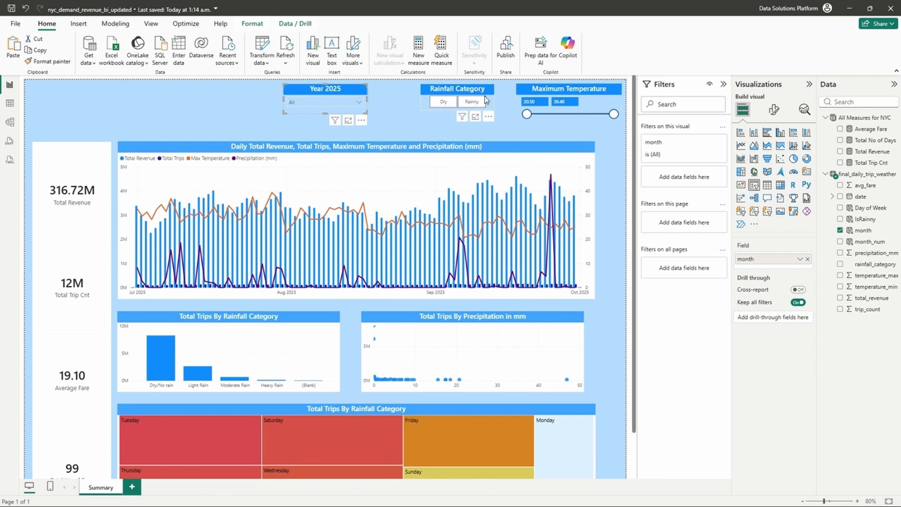
ctrl+click(546, 87)
ctrl+click(493, 96)
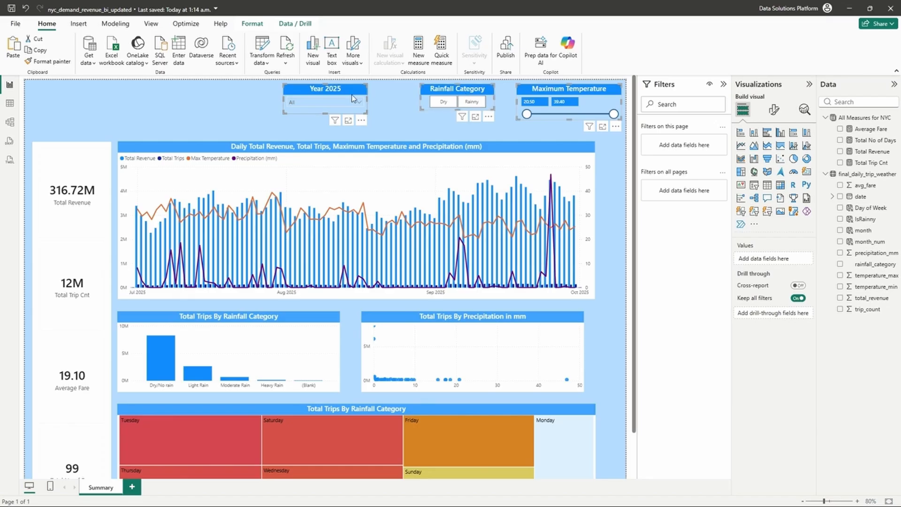
ctrl+click(314, 97)
ctrl+click(315, 92)
click(252, 25)
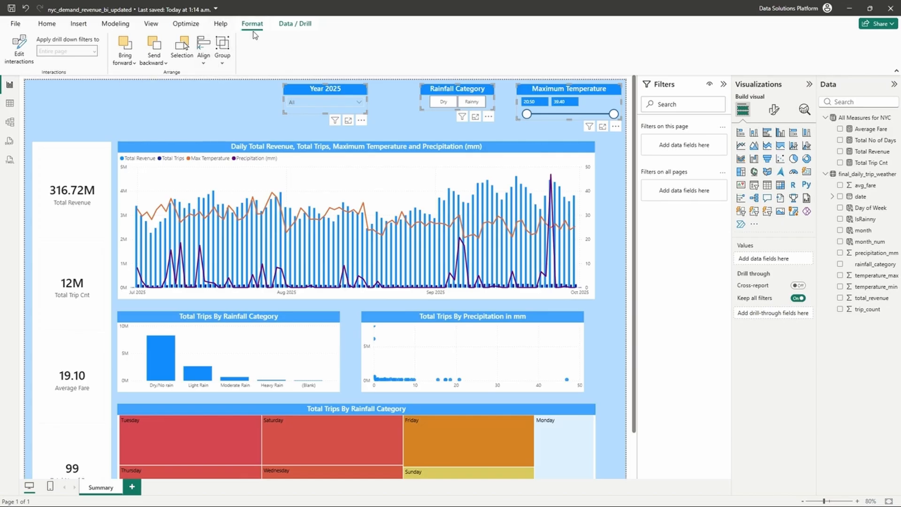
click(207, 62)
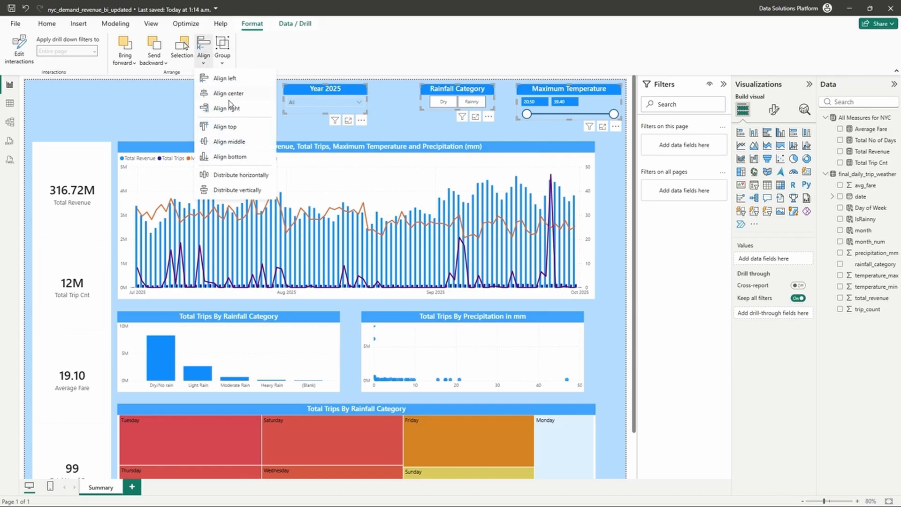
click(238, 175)
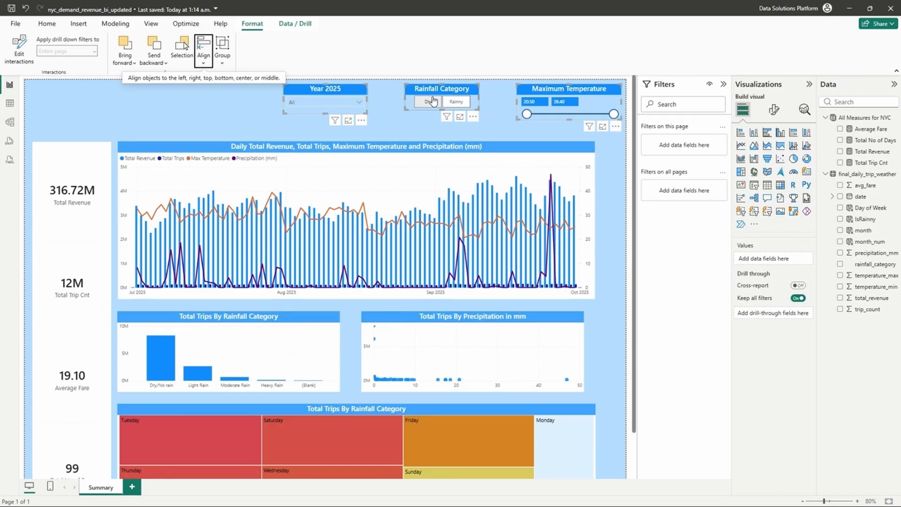
click(203, 117)
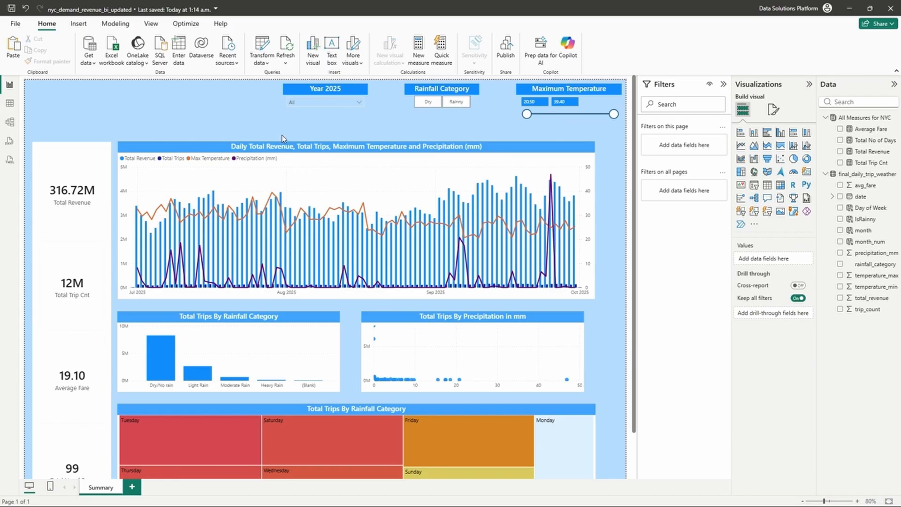
scroll(286, 134, down, 2)
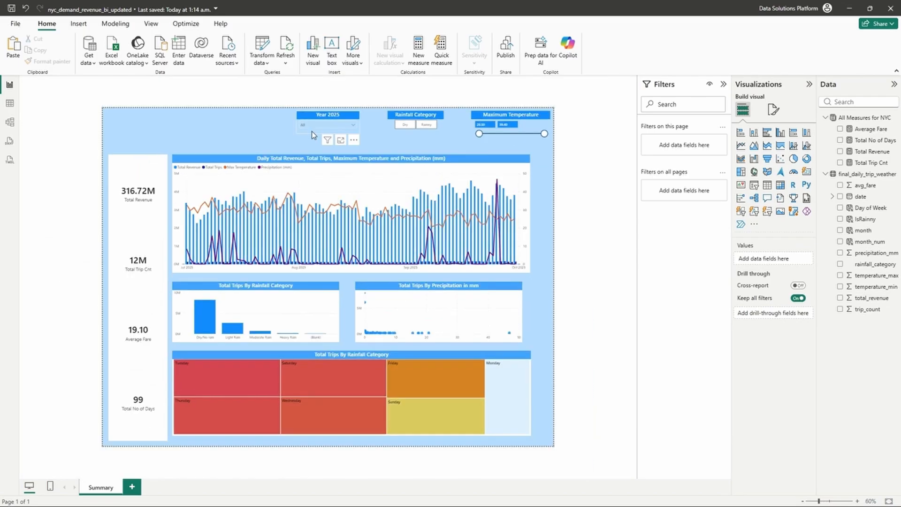
Move the daily revenue and trips chart up below the slicers, then resize it to about 1343 wide and 353 high
click(304, 162)
drag(311, 159, 313, 154)
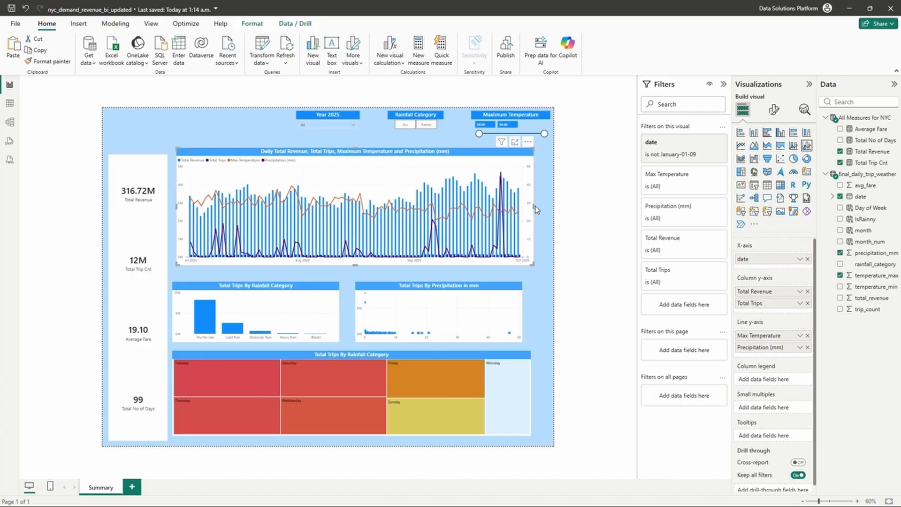
drag(534, 206, 550, 205)
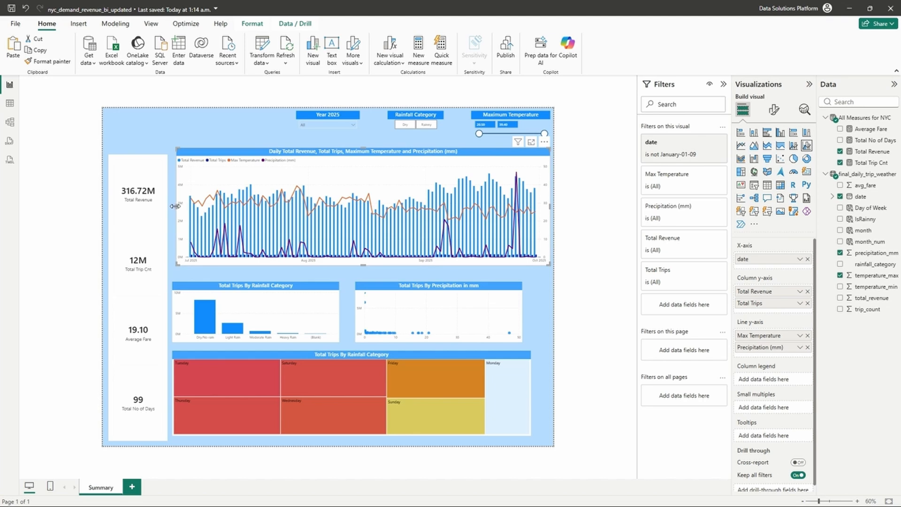
drag(175, 210, 177, 210)
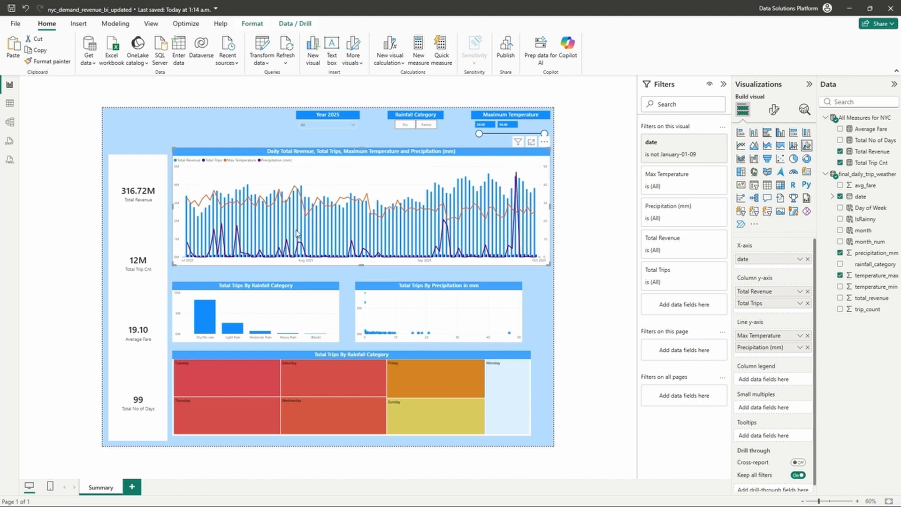
drag(365, 266, 365, 247)
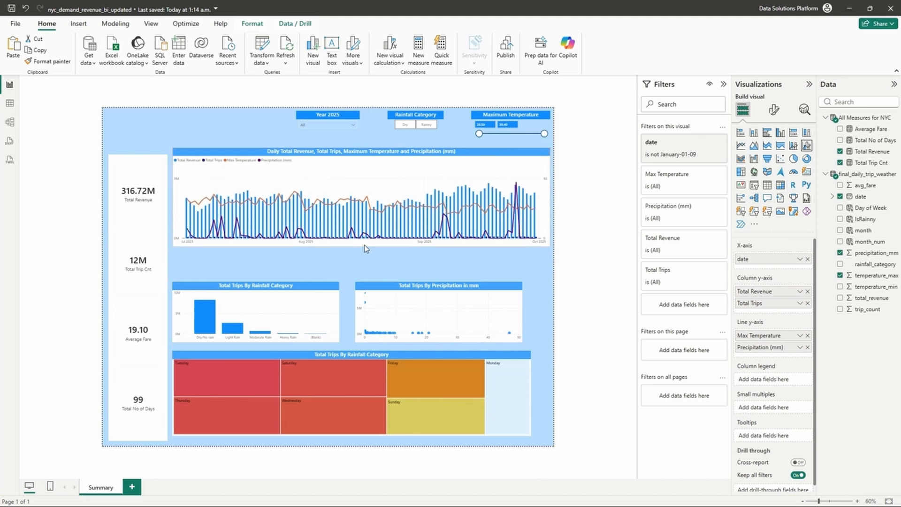
Set the daily revenue and trips chart's width to 1340 and its height to 370
click(772, 111)
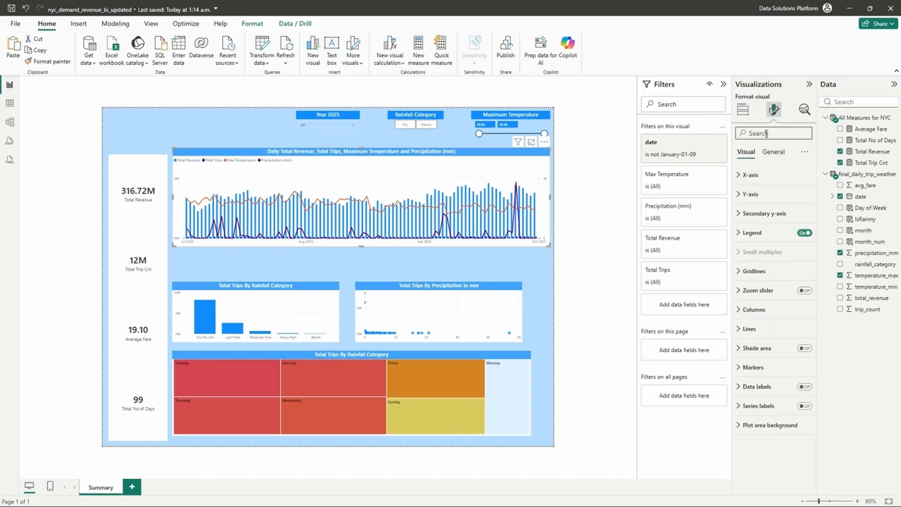
click(773, 152)
click(773, 177)
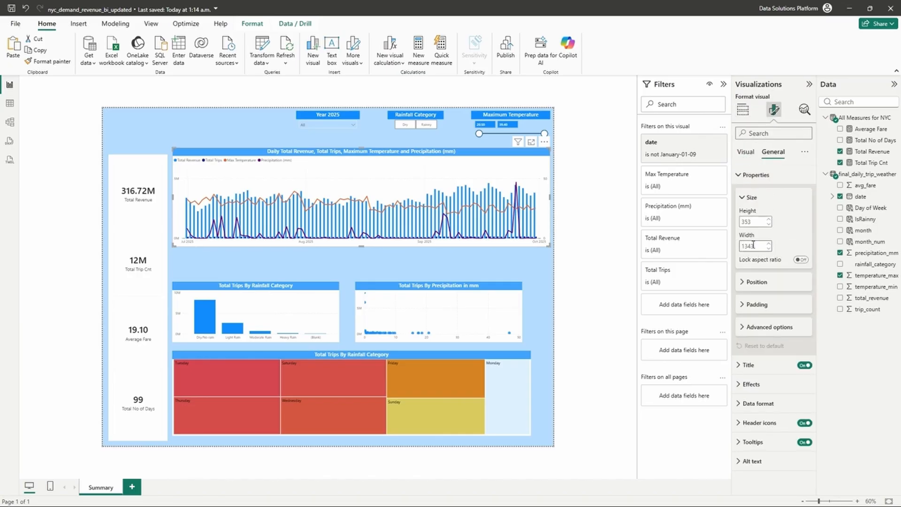
double_click(756, 246)
click(755, 246)
drag(754, 246, 727, 249)
text(1300)
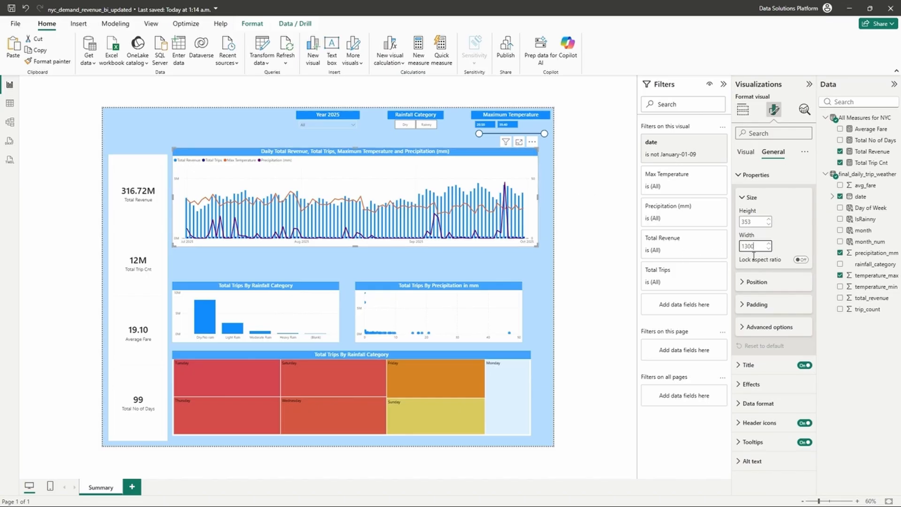
key(BackSpace)
key(BackSpace)
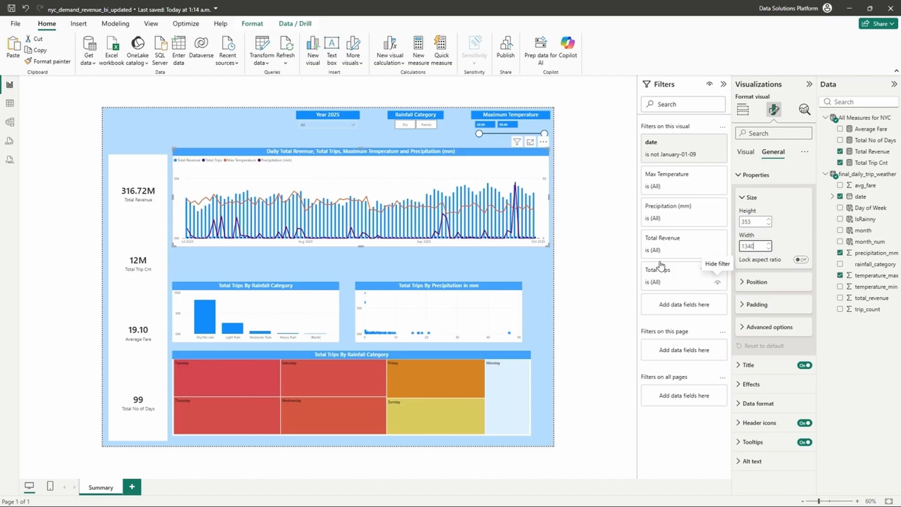
double_click(754, 222)
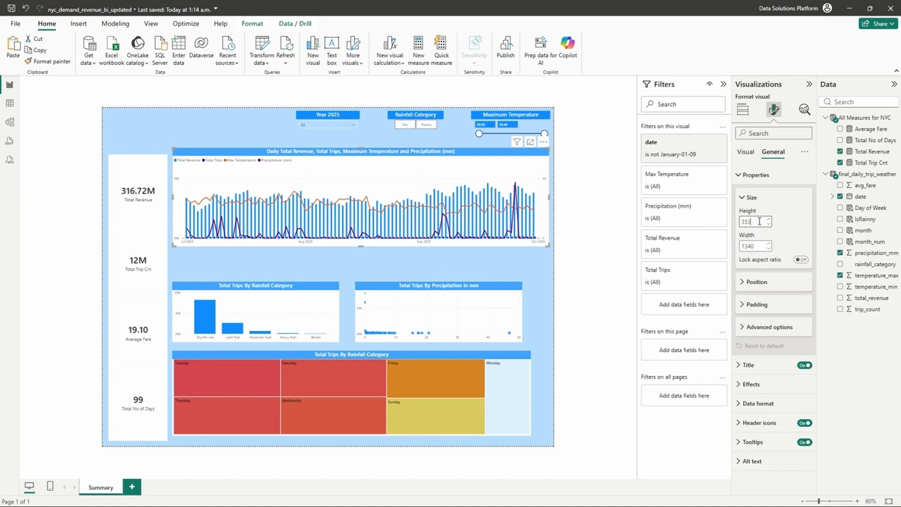
text(370)
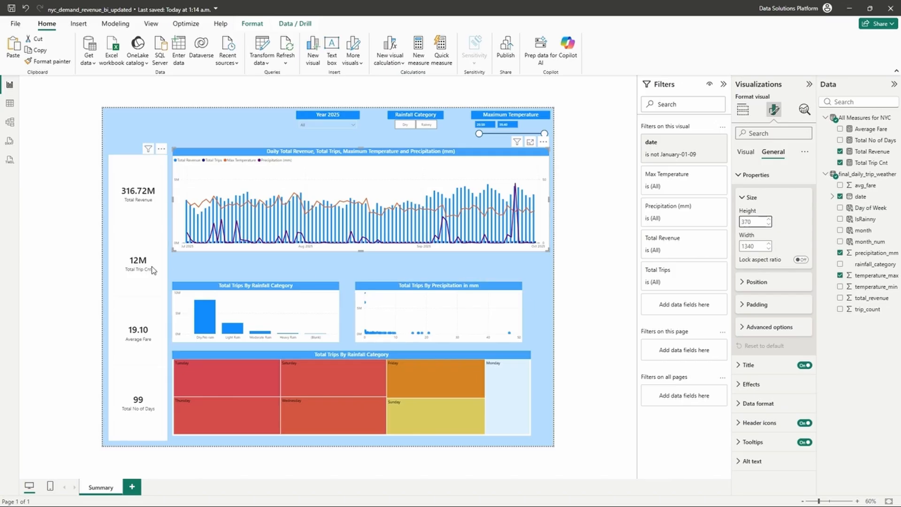
Extend the Total Trips By Rainfall Category column chart upward to just below the daily chart and set its height to 300
click(228, 290)
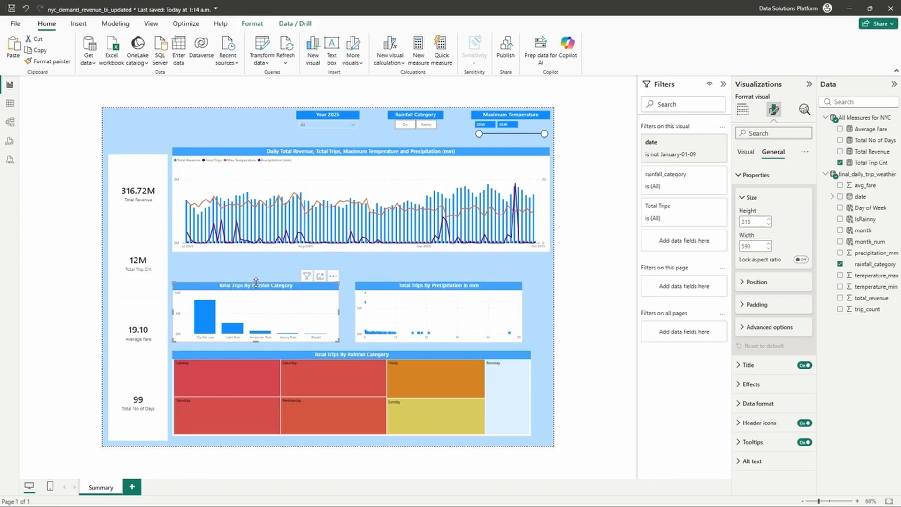
drag(255, 282, 255, 255)
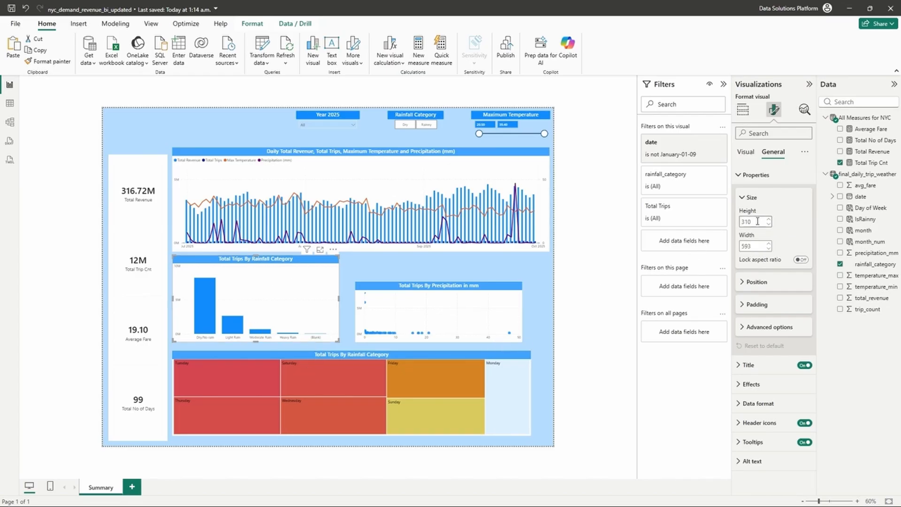
text(3)
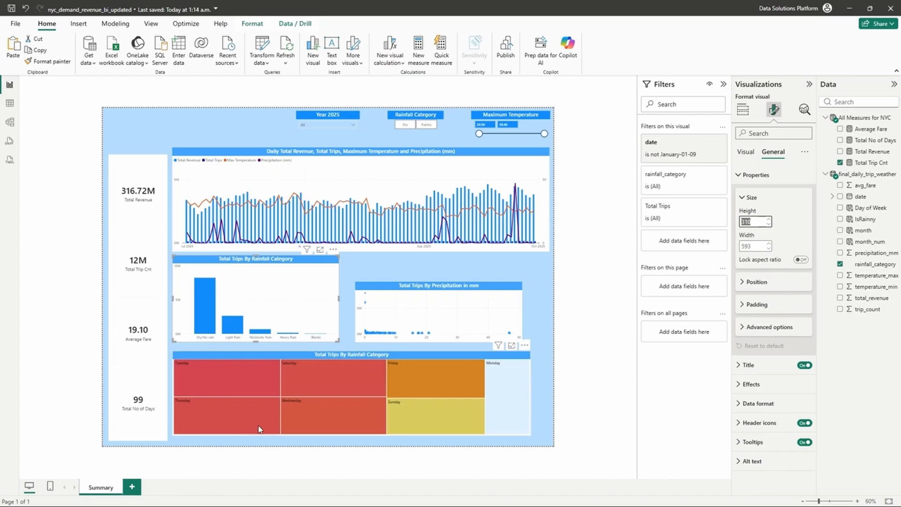
mouse_move(258, 428)
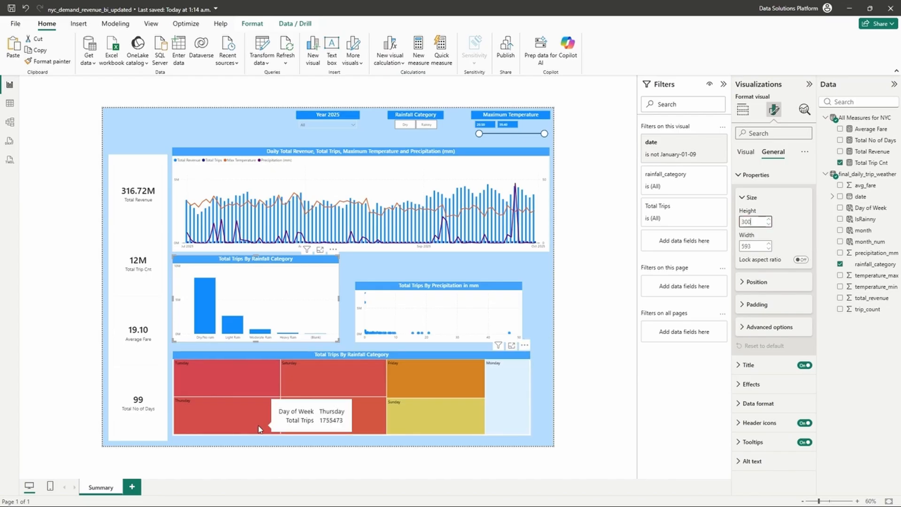
key(Return)
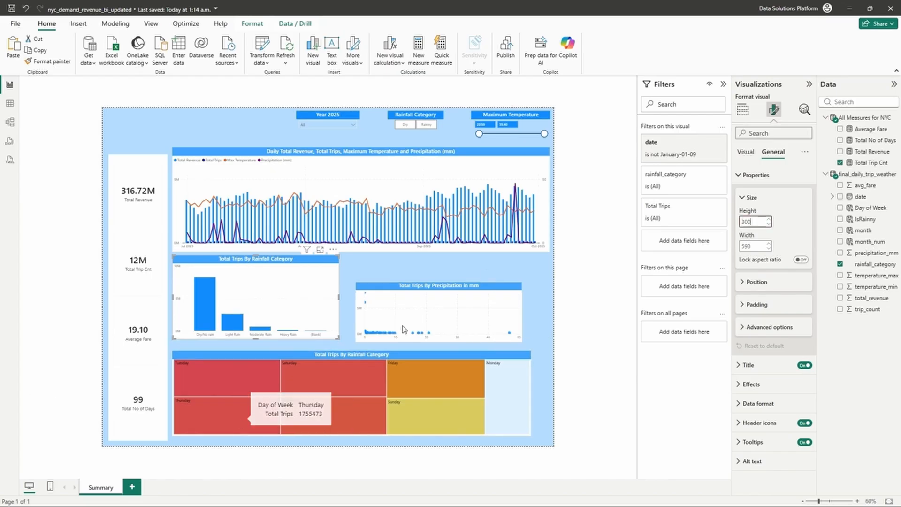
Set the height of the daily revenue and trips chart to 300
click(420, 192)
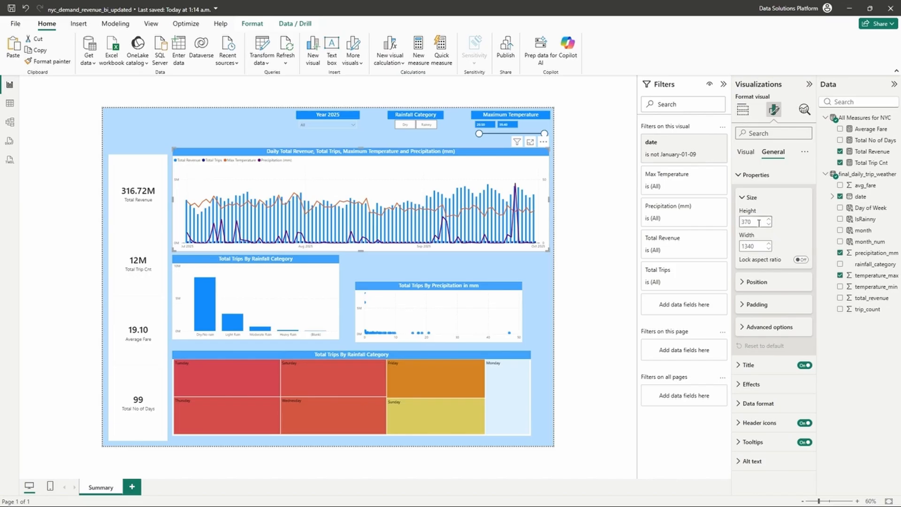
text(300)
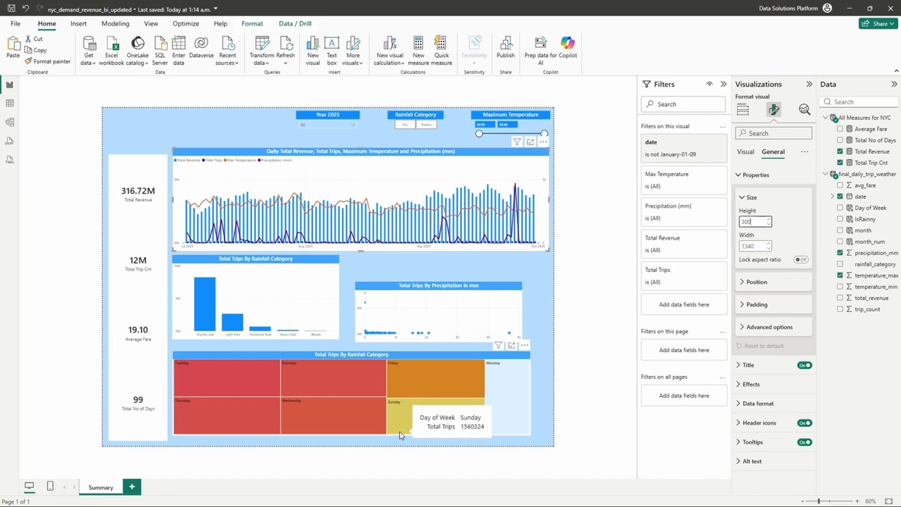
key(Return)
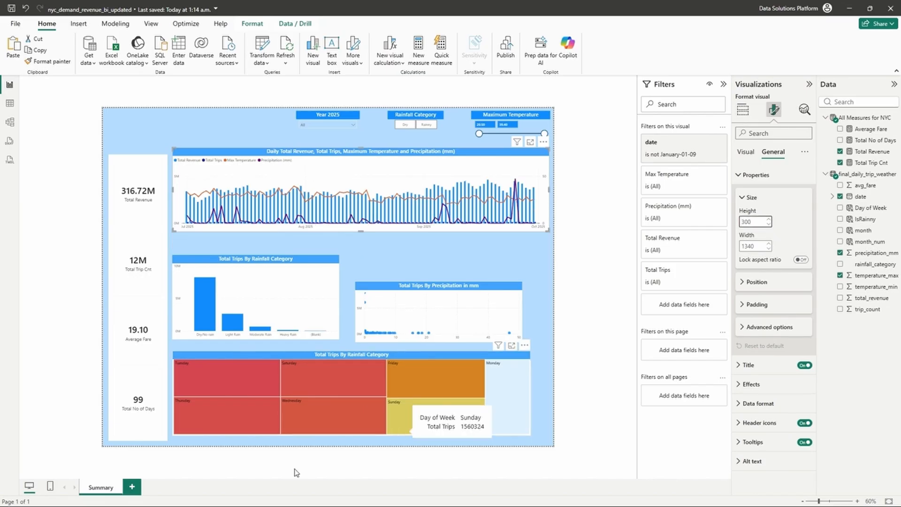
Set the height of the day-of-week treemap to 320
click(360, 357)
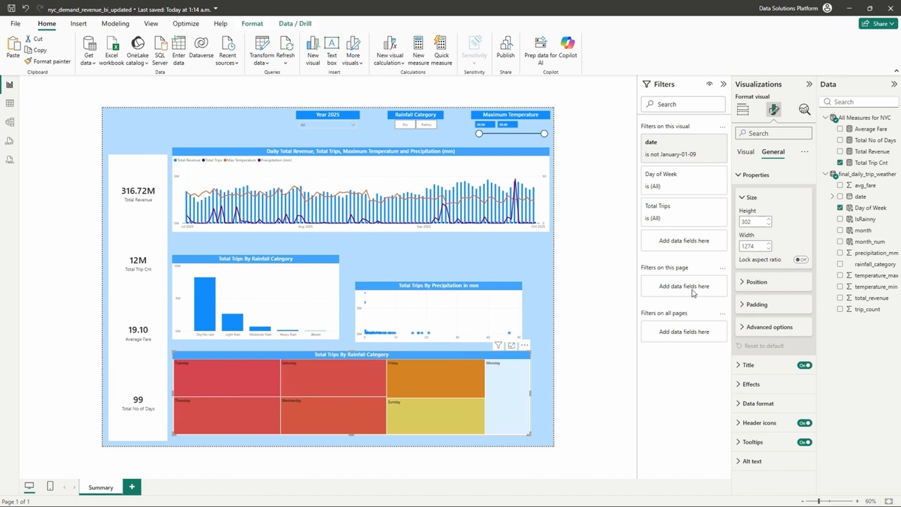
double_click(751, 221)
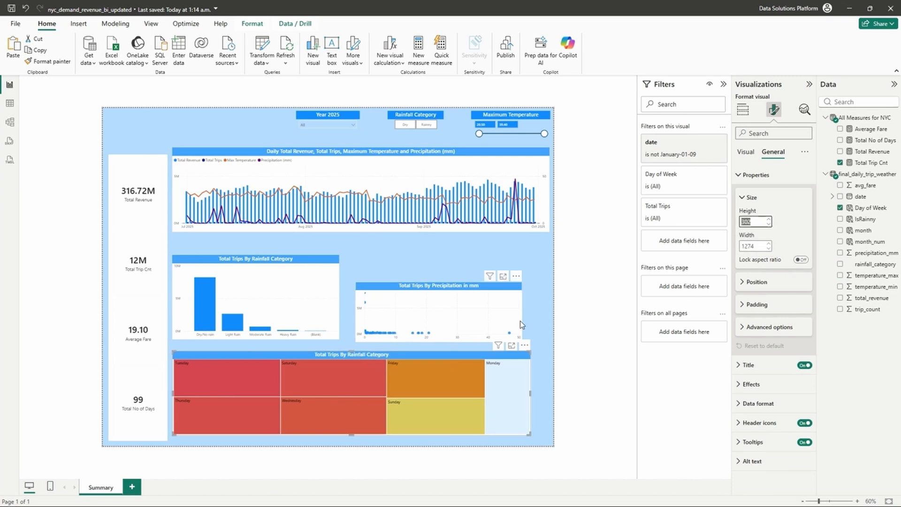
text(32)
key(Return)
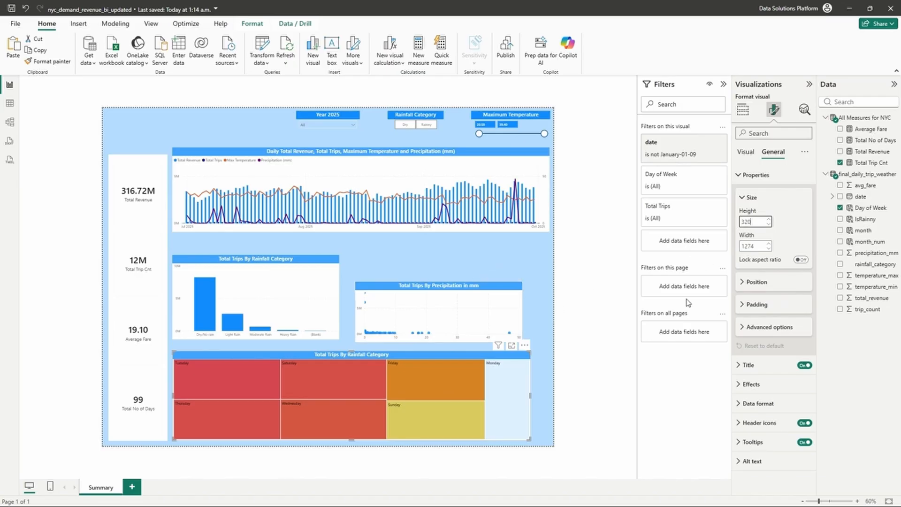
click(626, 344)
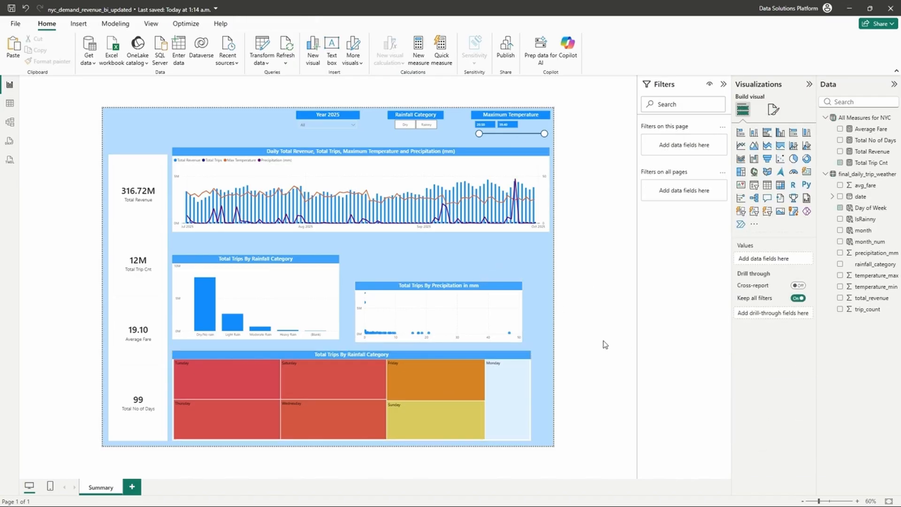
Set the height of the Total Trips By Rainfall Category column chart to 320
click(294, 264)
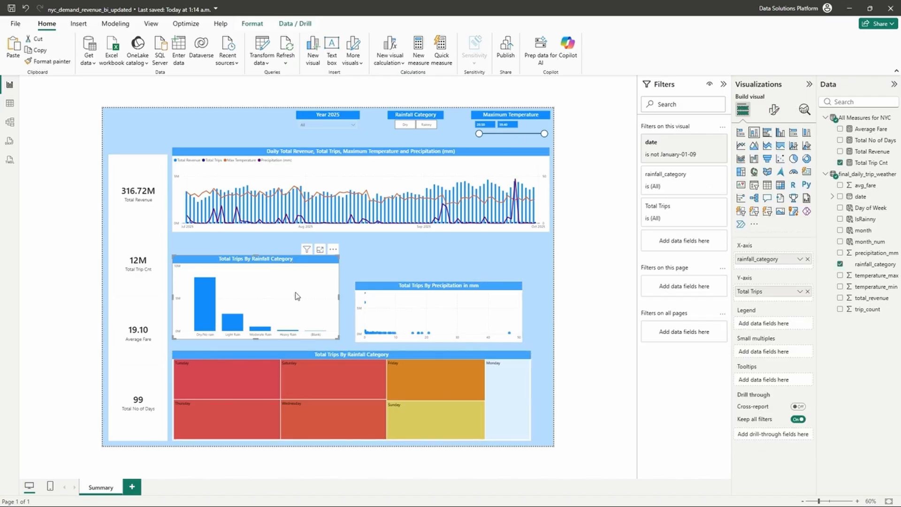
click(775, 109)
click(772, 152)
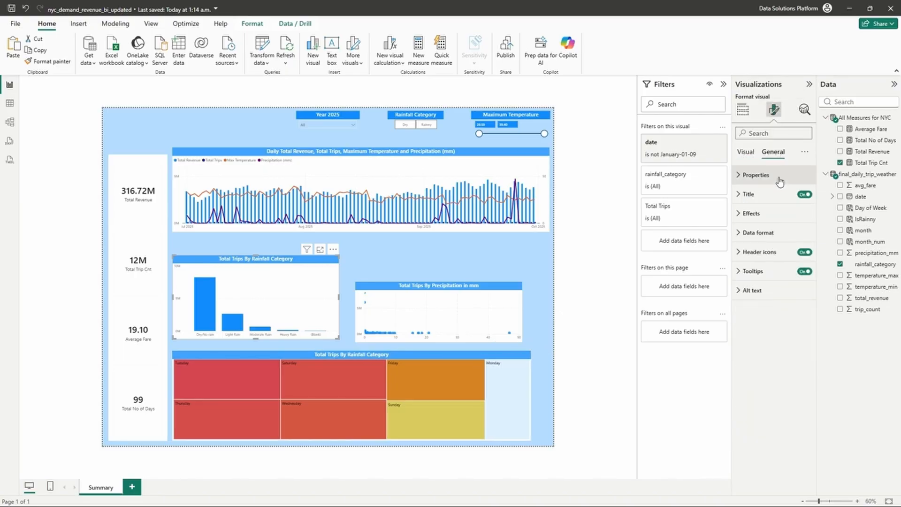
click(757, 174)
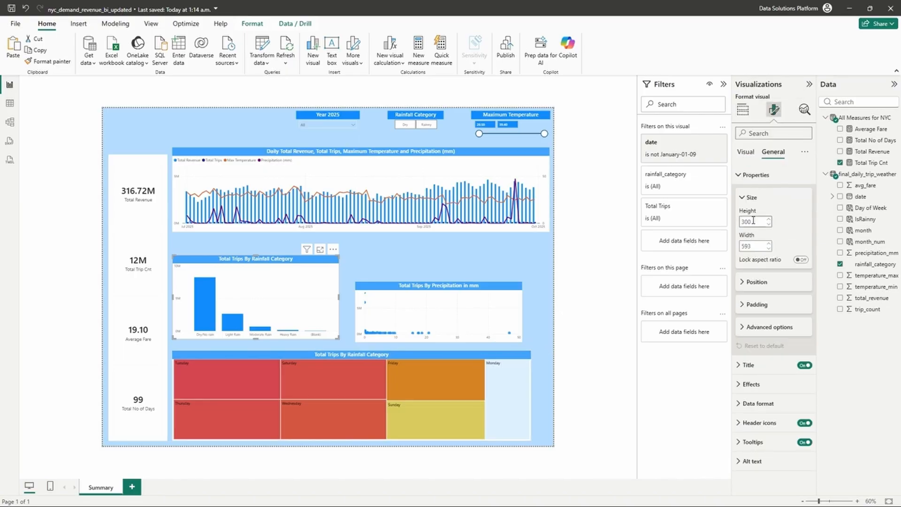
text(320)
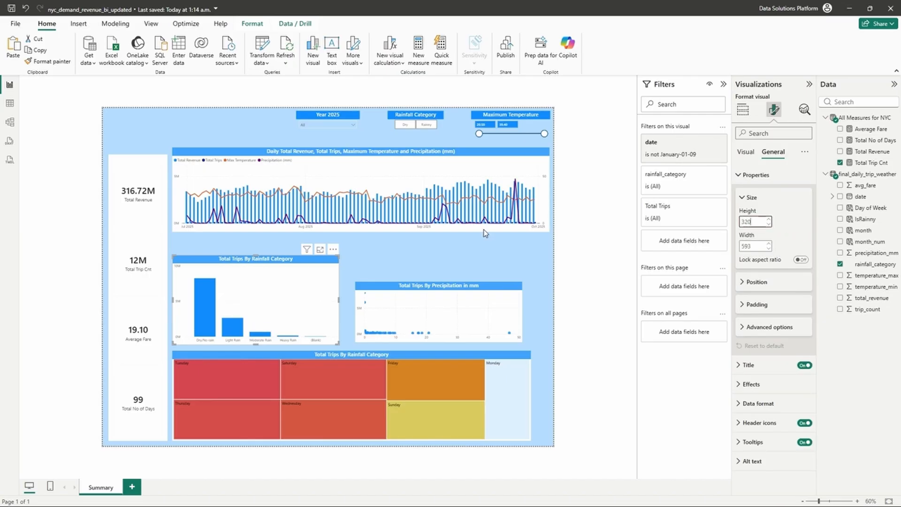
click(410, 275)
click(364, 175)
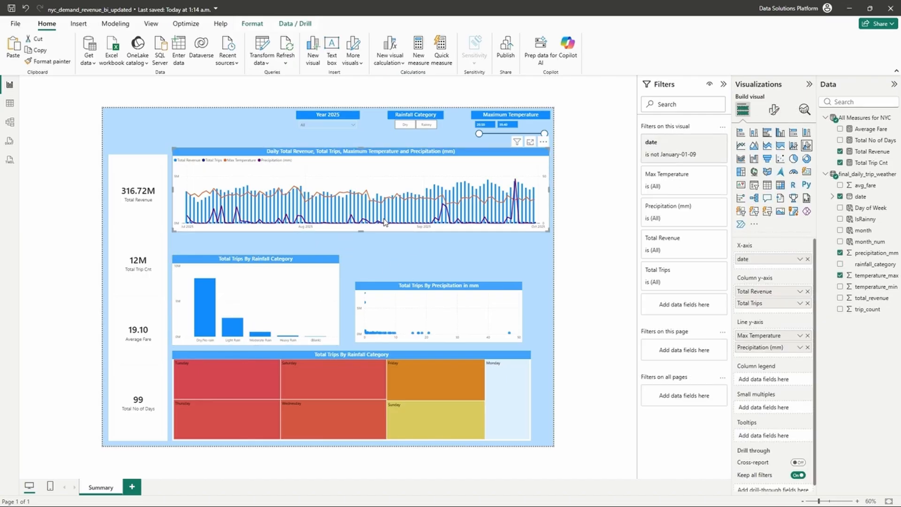
ctrl+click(429, 300)
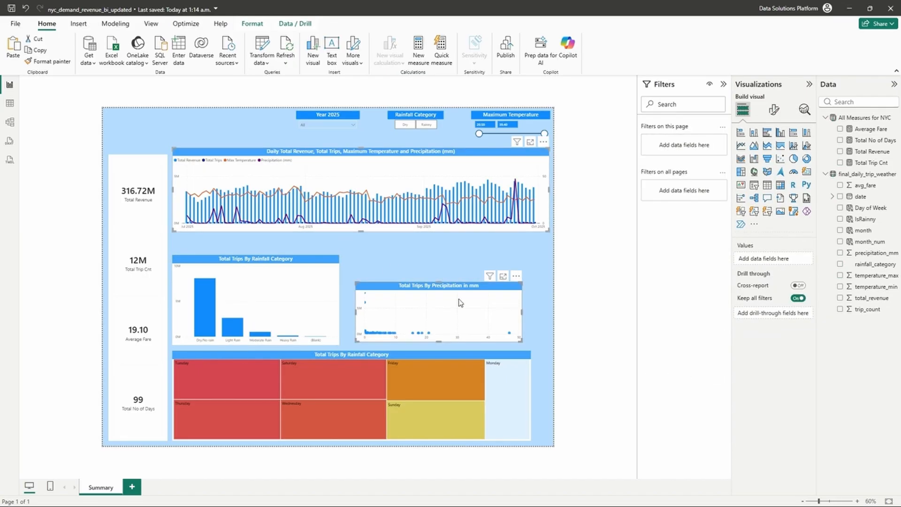
click(774, 109)
click(744, 112)
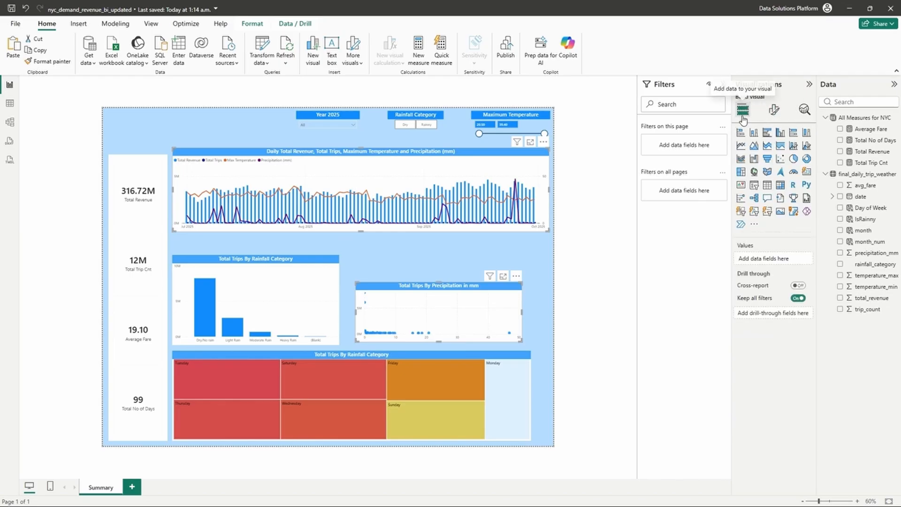
Set the daily revenue and trips chart's height to 320 to match the treemap and the rainfall column chart
click(454, 182)
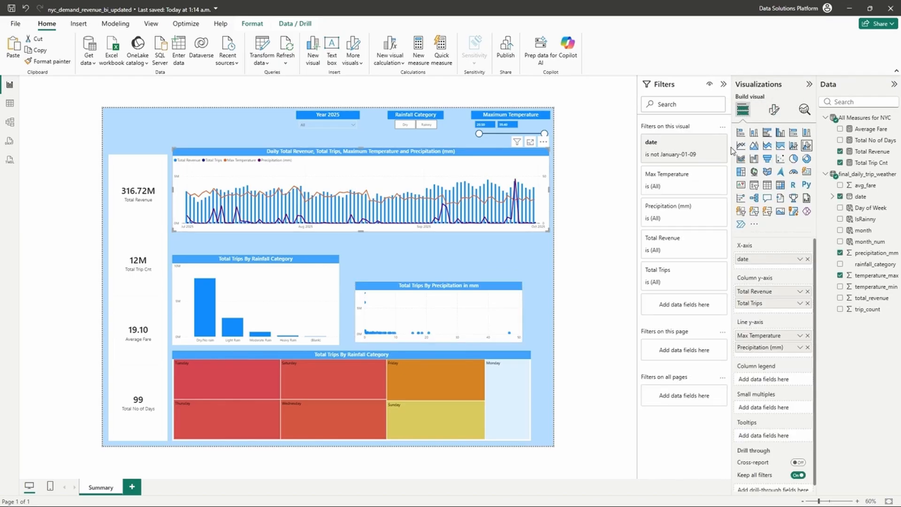
click(774, 110)
click(774, 152)
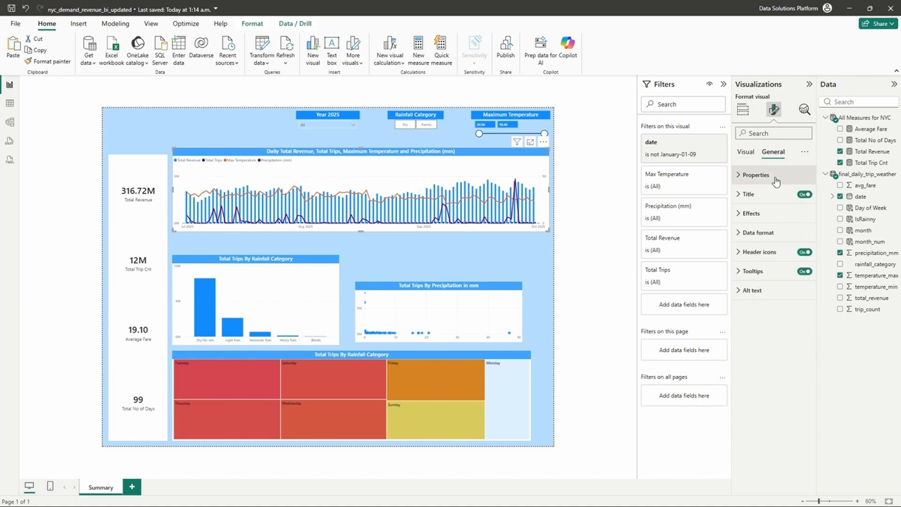
click(769, 174)
double_click(755, 222)
text(320)
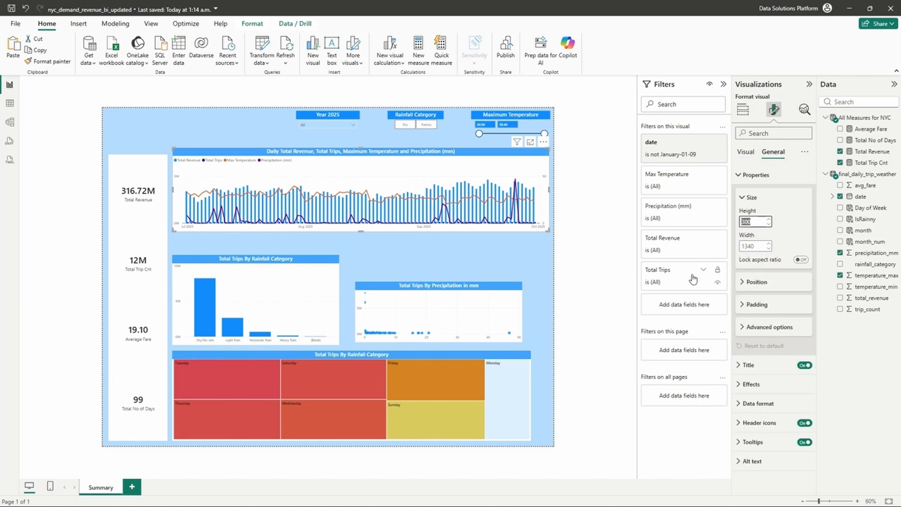
key(Return)
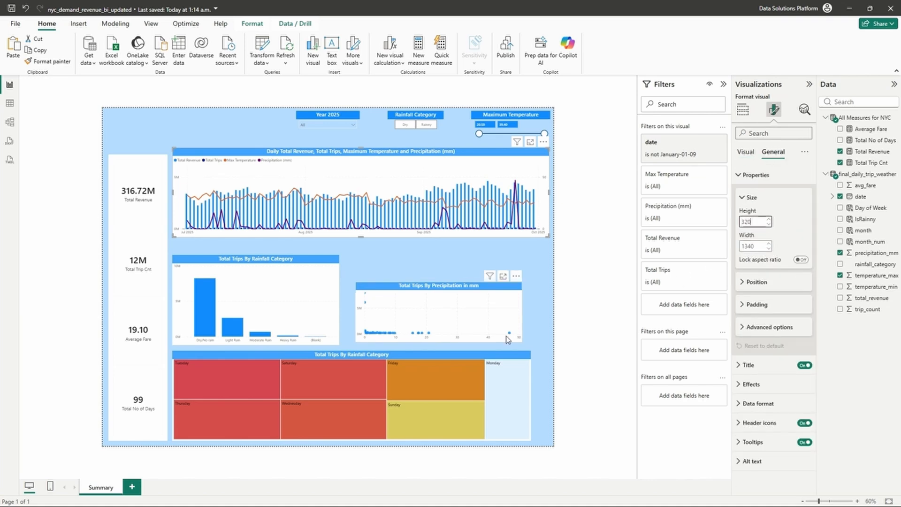
Set the precipitation scatter chart's height to 320, then align it and the rainfall column chart in one row beneath the daily chart
click(461, 289)
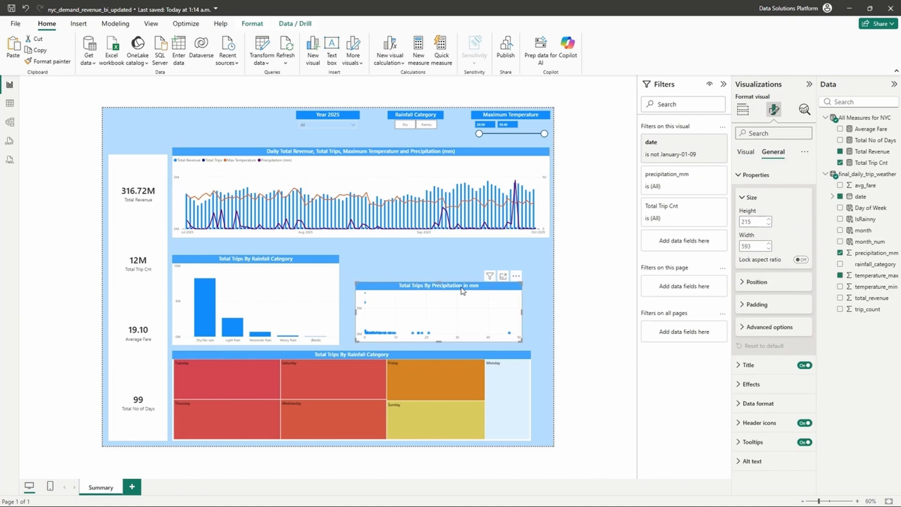
double_click(753, 221)
text(320)
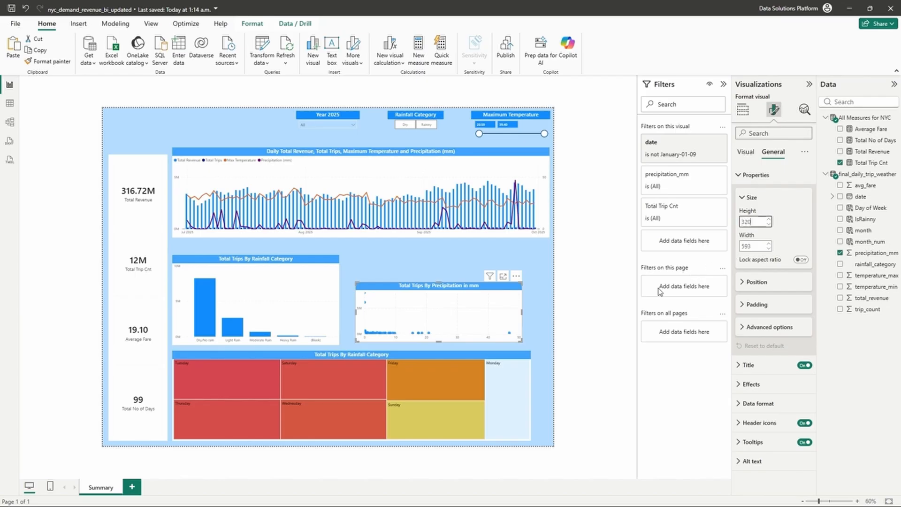
key(Return)
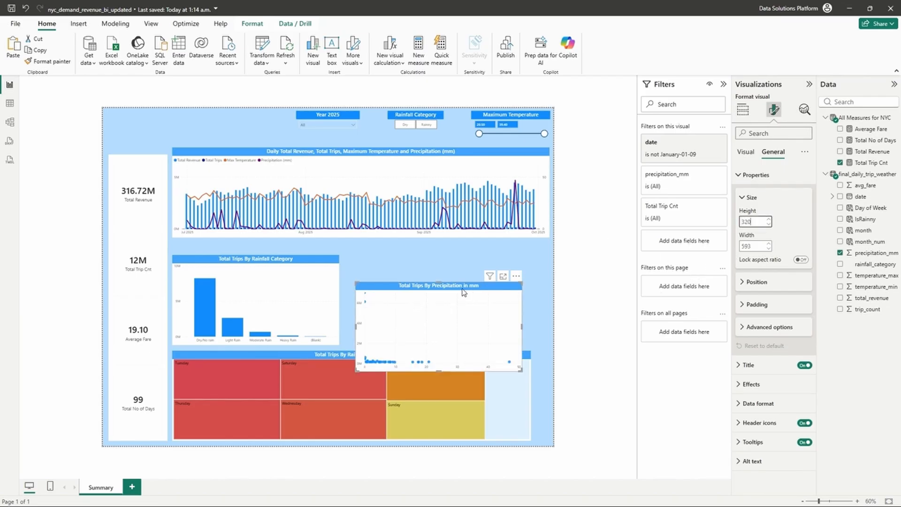
drag(463, 287, 491, 258)
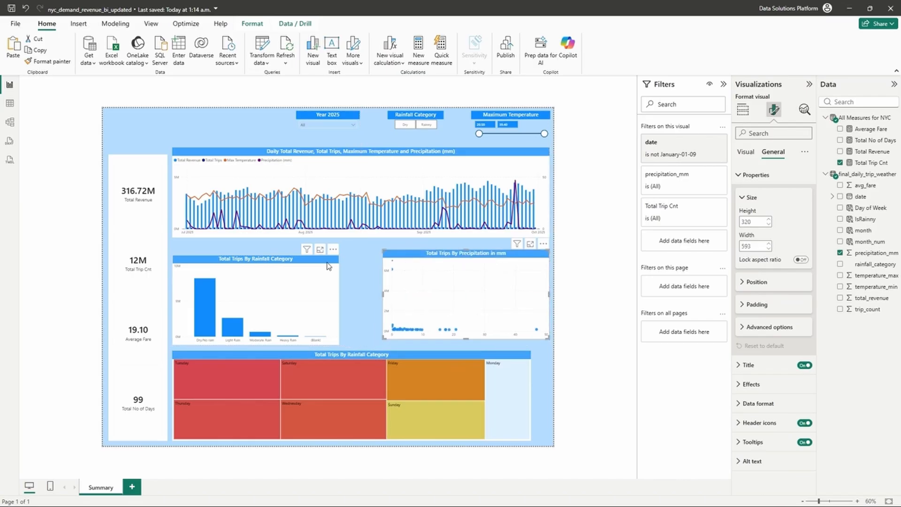
drag(289, 264, 290, 254)
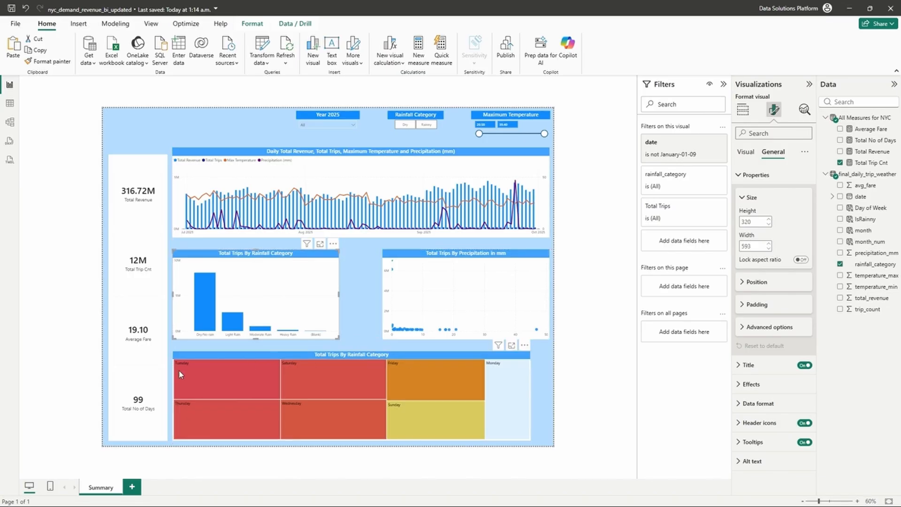
Widen the day-of-week treemap to the daily chart's right edge and stretch the rainfall column chart toward the scatter chart
click(196, 358)
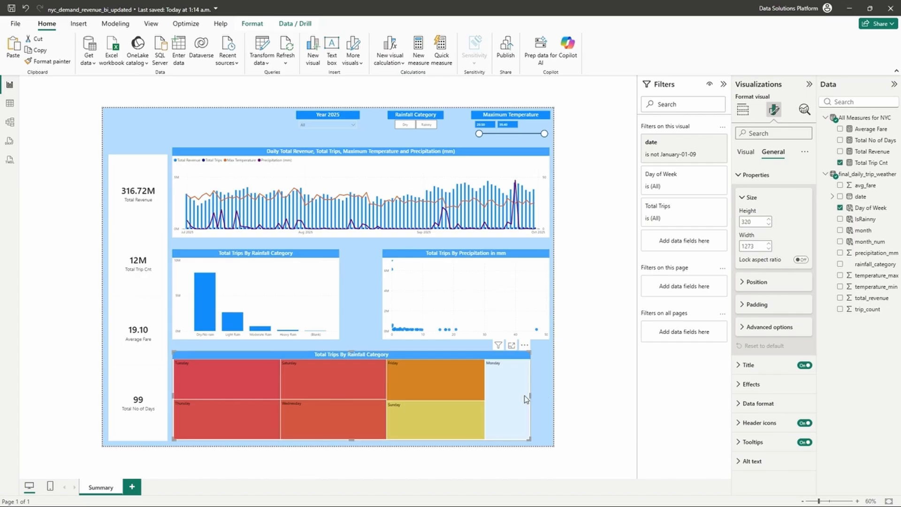
drag(530, 396, 549, 399)
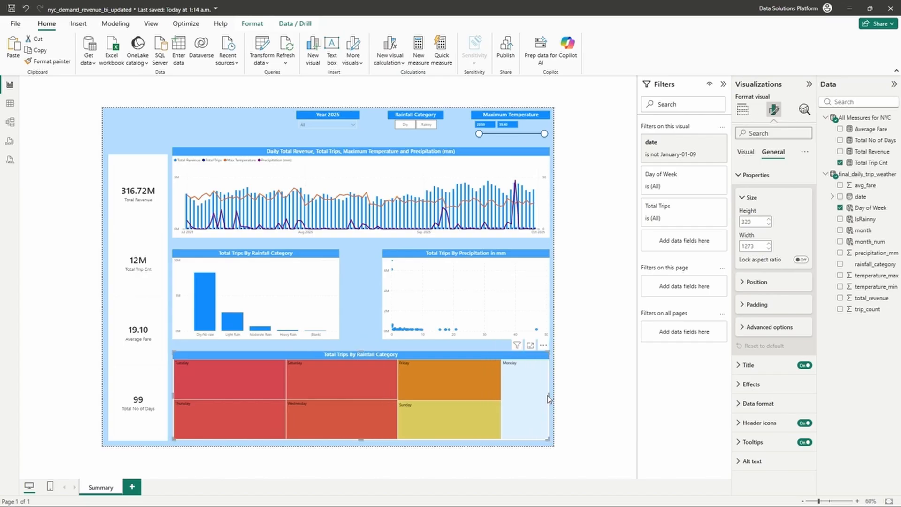
click(323, 260)
drag(339, 293, 366, 293)
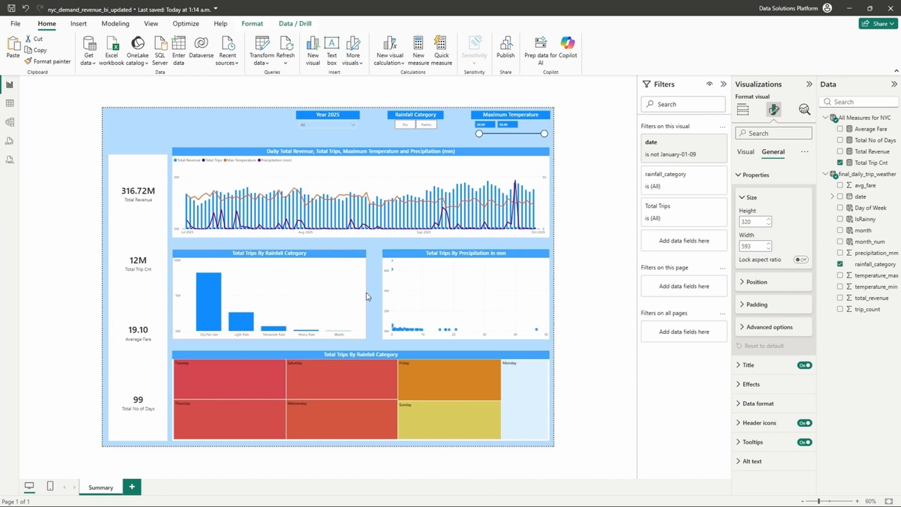
click(426, 247)
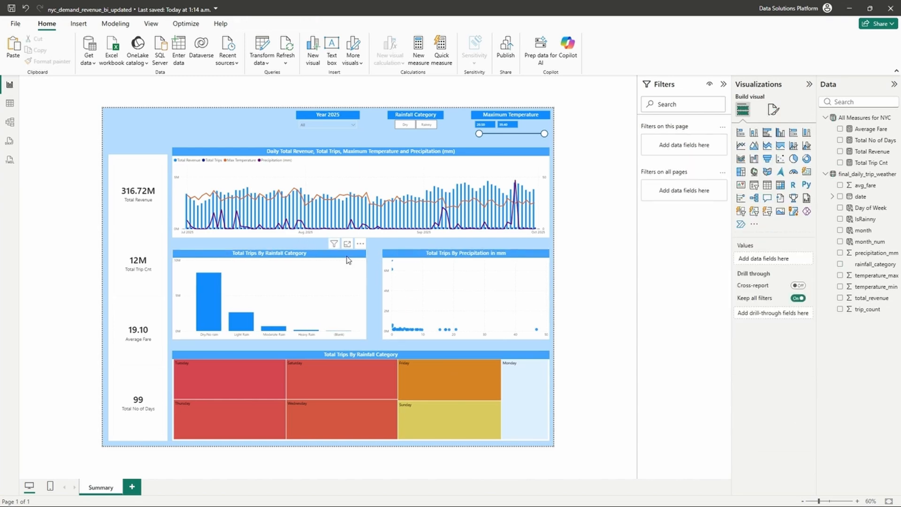
Set the width of the Total Trips By Rainfall Category column chart to 670
click(347, 256)
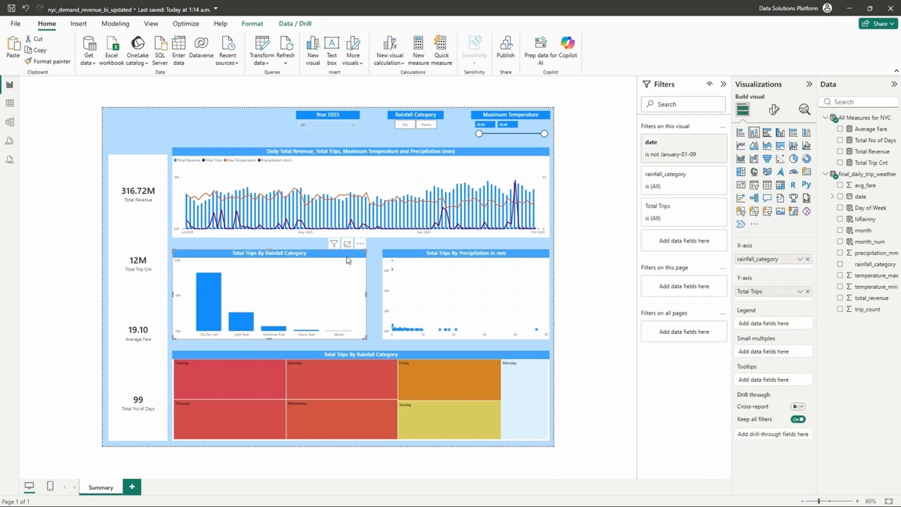
click(774, 109)
click(773, 152)
click(770, 176)
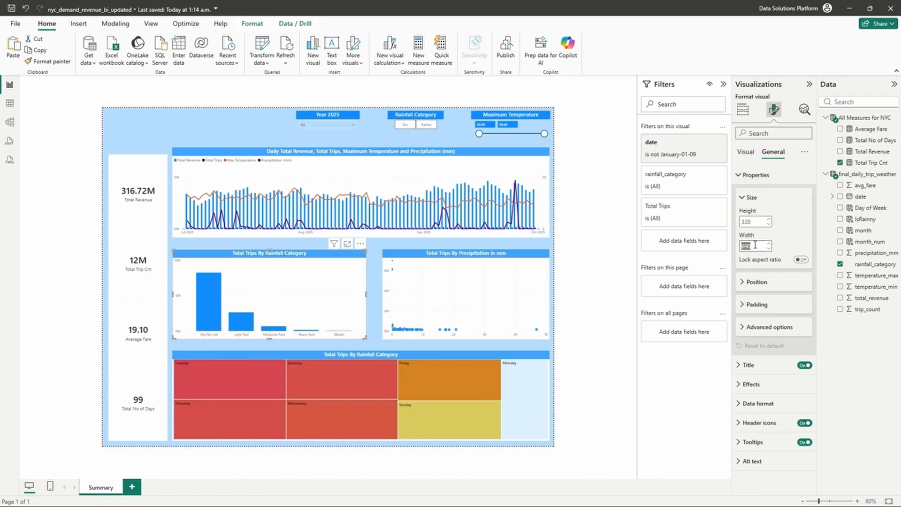
text(670)
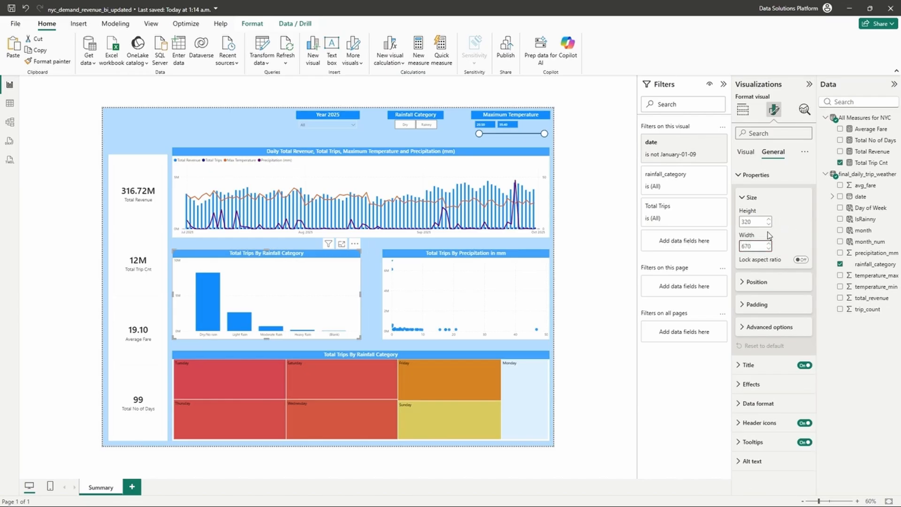
Move the precipitation scatter chart closer to the rainfall column chart and set its width to 650
drag(484, 249, 472, 253)
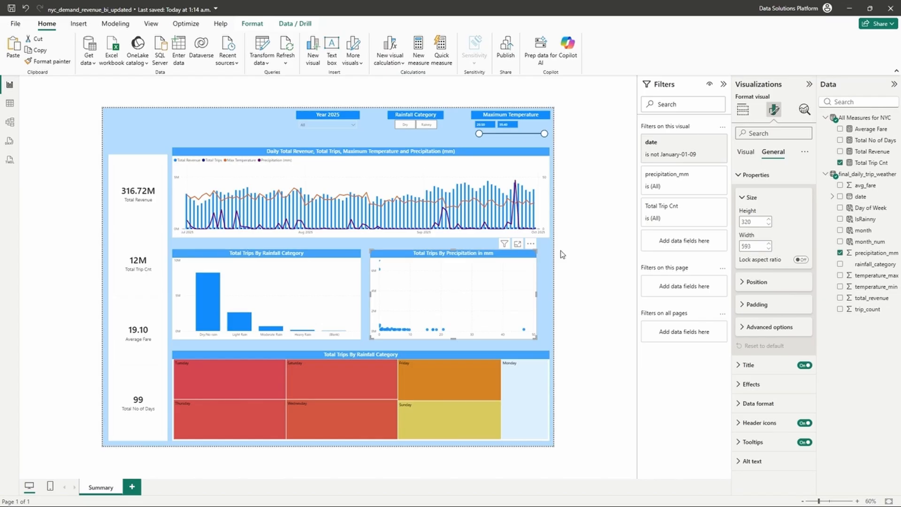
double_click(751, 247)
text(670)
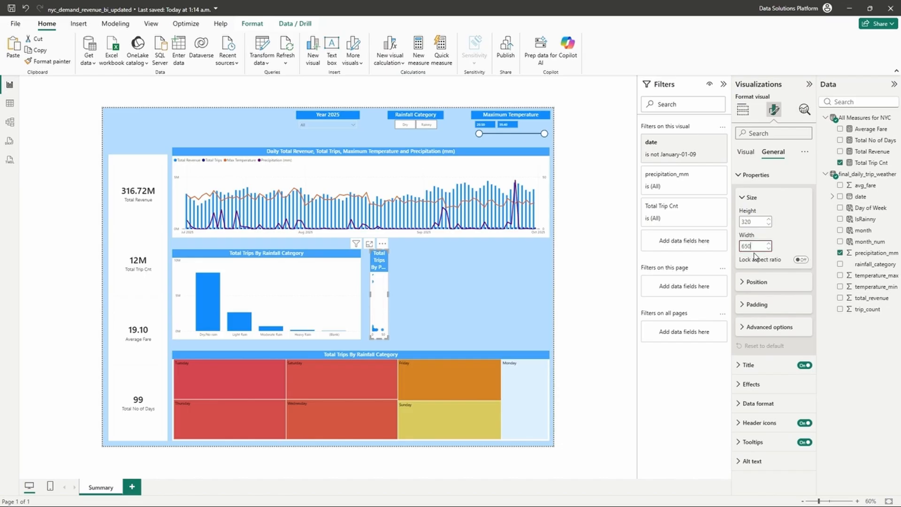
Set the rainfall column chart's width to 650 and shift the scatter chart to line up with the daily chart's right edge
click(316, 257)
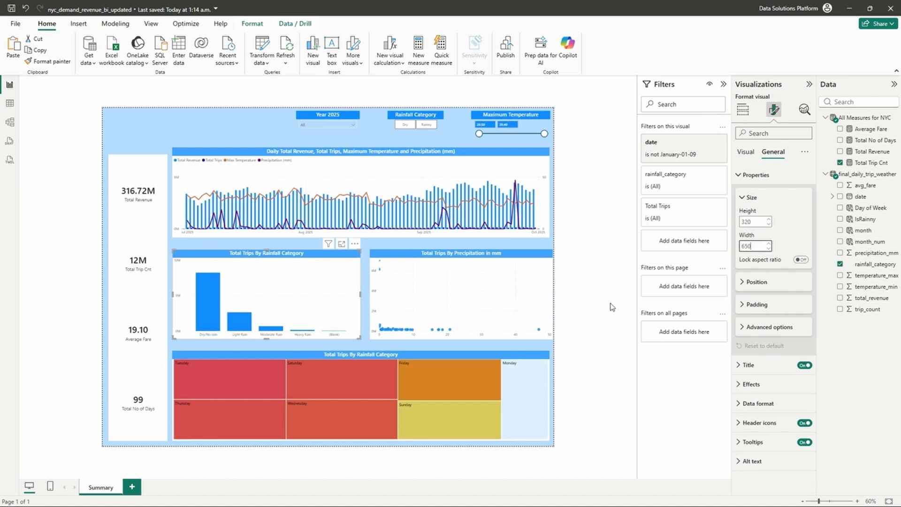
key(Return)
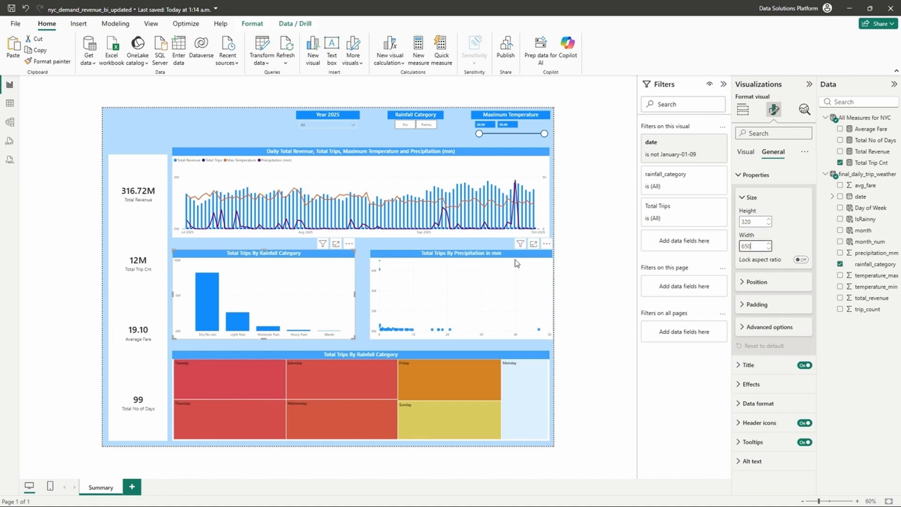
drag(514, 257, 508, 257)
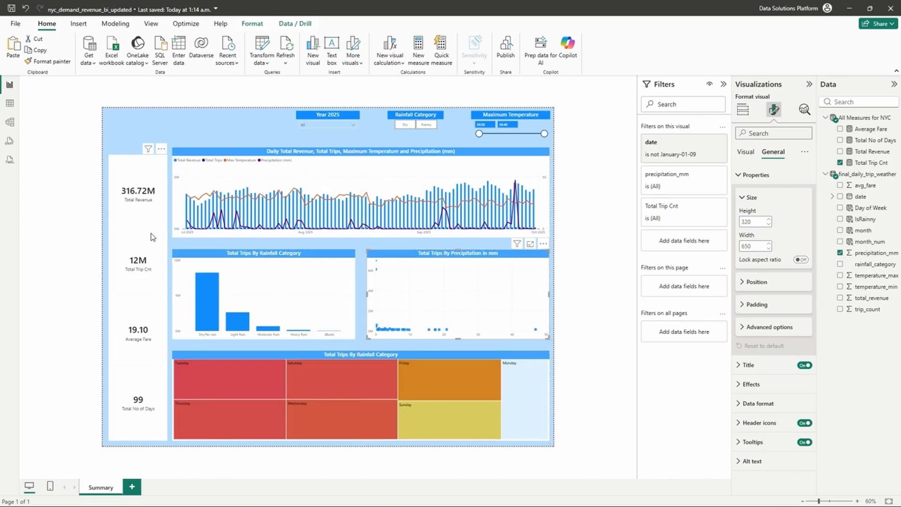
Nudge the daily revenue and trips chart down slightly and extend the KPI card's top edge to match, making it about 1033 high
click(375, 161)
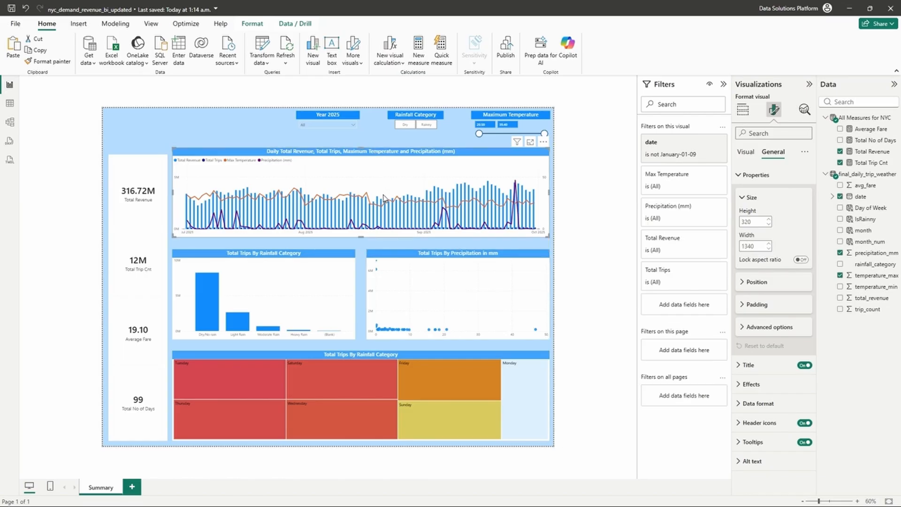
drag(383, 195, 383, 199)
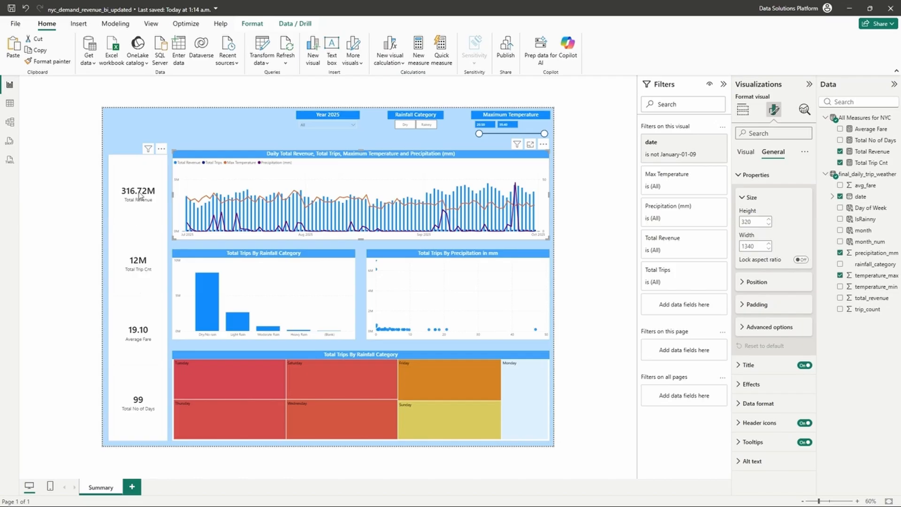
click(136, 155)
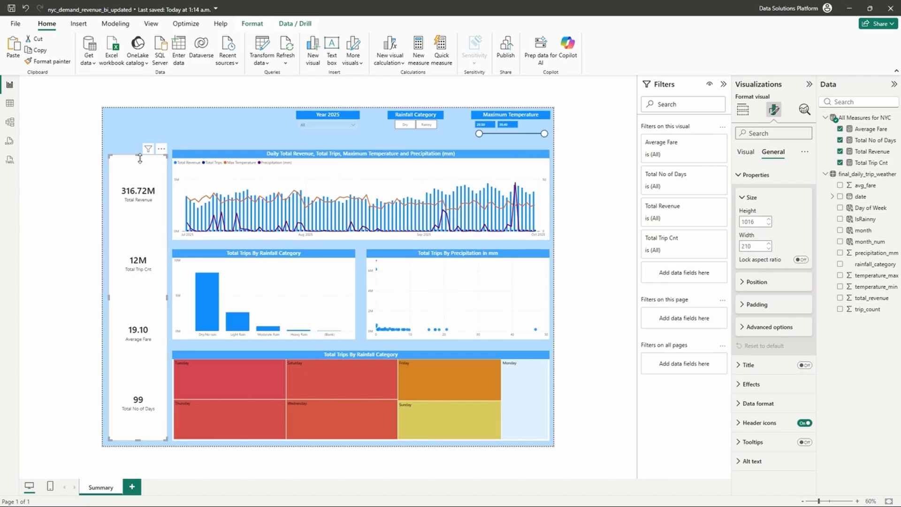
drag(139, 158, 141, 154)
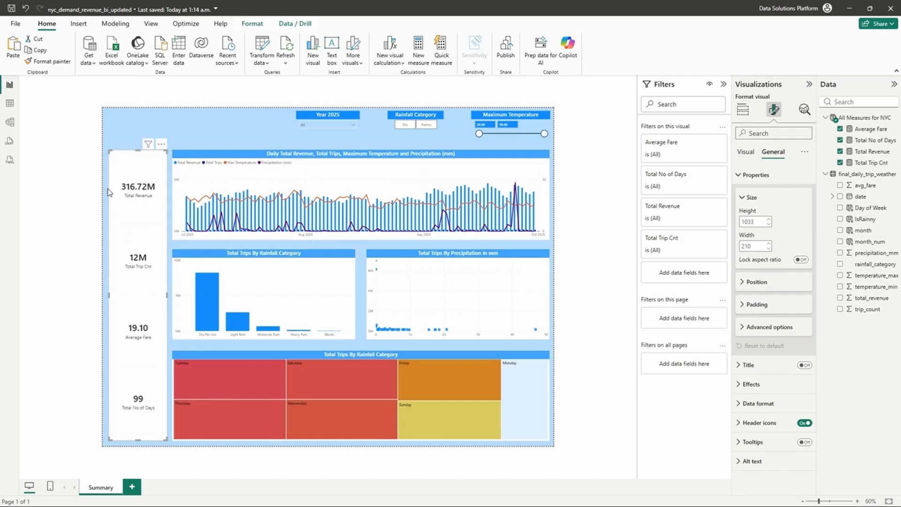
Turn off the overall visual background of the KPI card
click(742, 109)
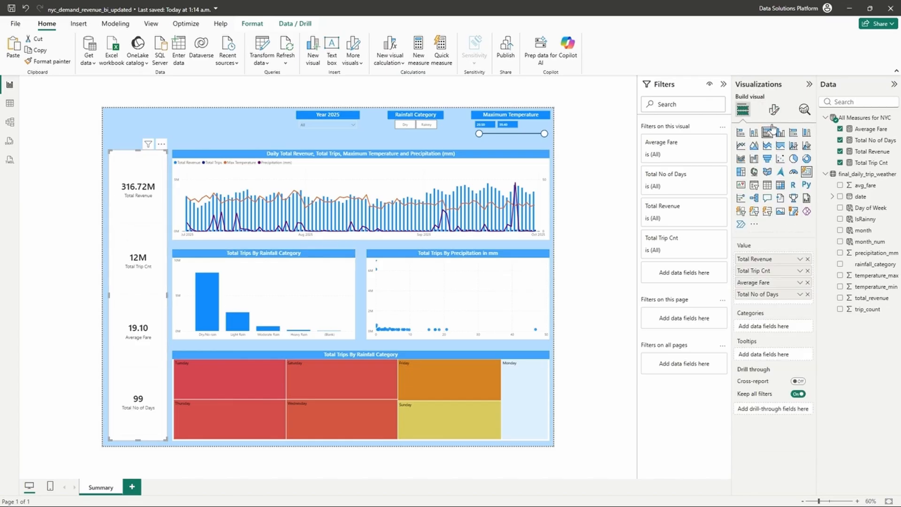
click(774, 109)
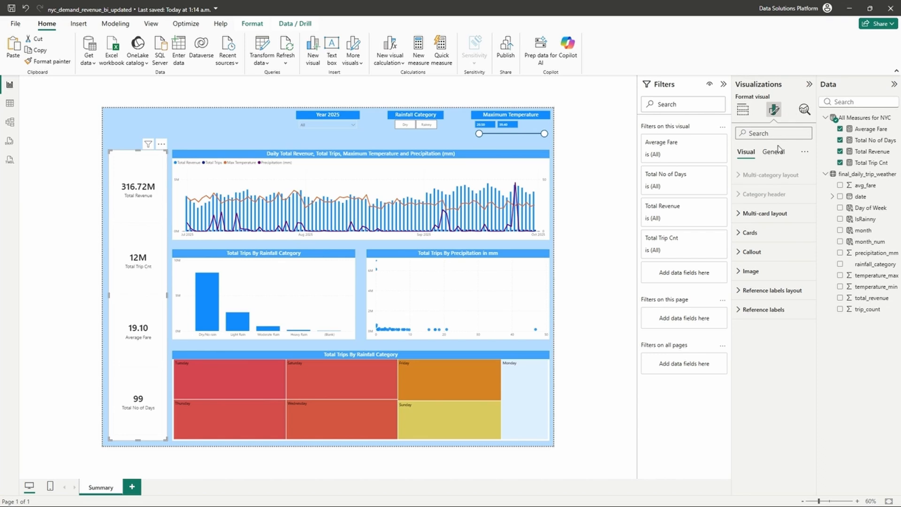
click(774, 151)
click(753, 213)
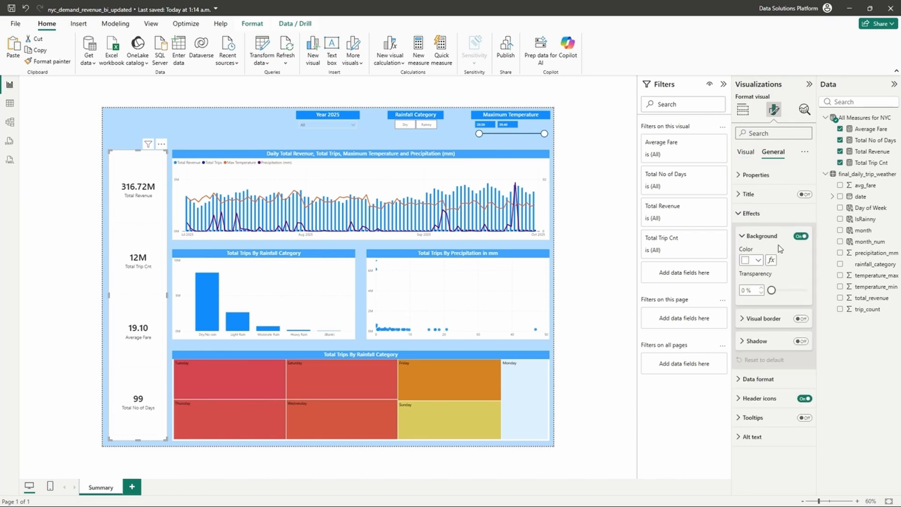
click(801, 236)
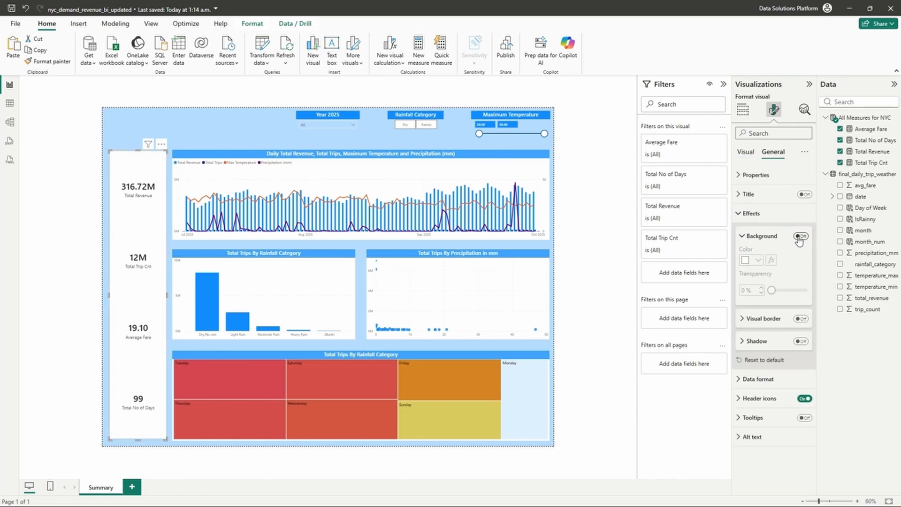
Set the uniform padding of the KPI multi-card layout to 6 px
click(746, 152)
click(751, 213)
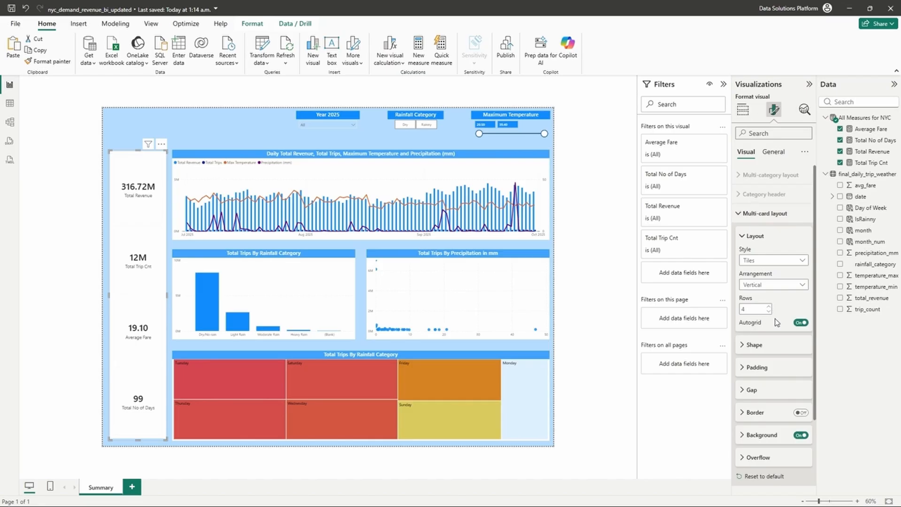
click(753, 347)
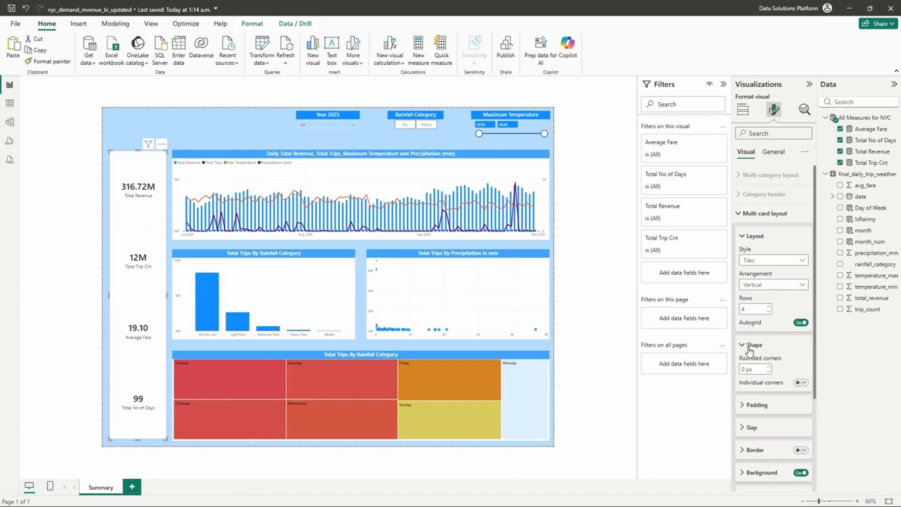
click(753, 348)
click(756, 366)
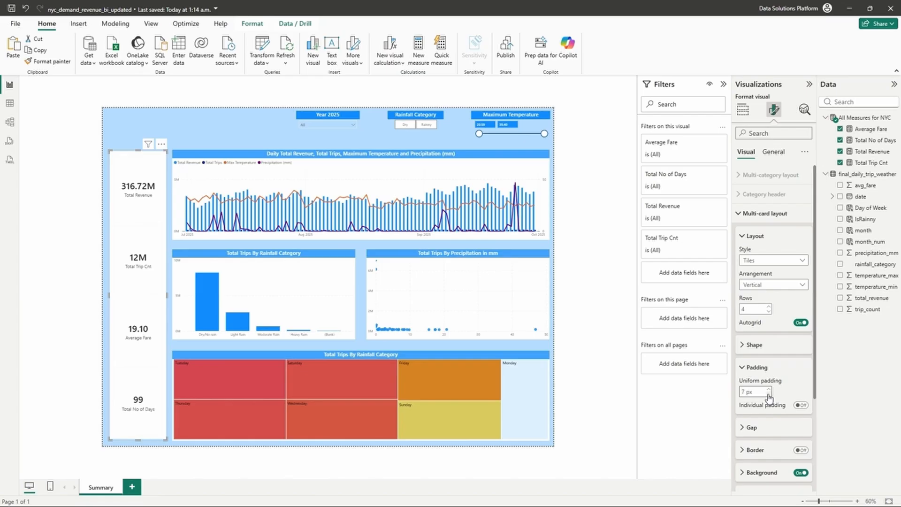
click(769, 394)
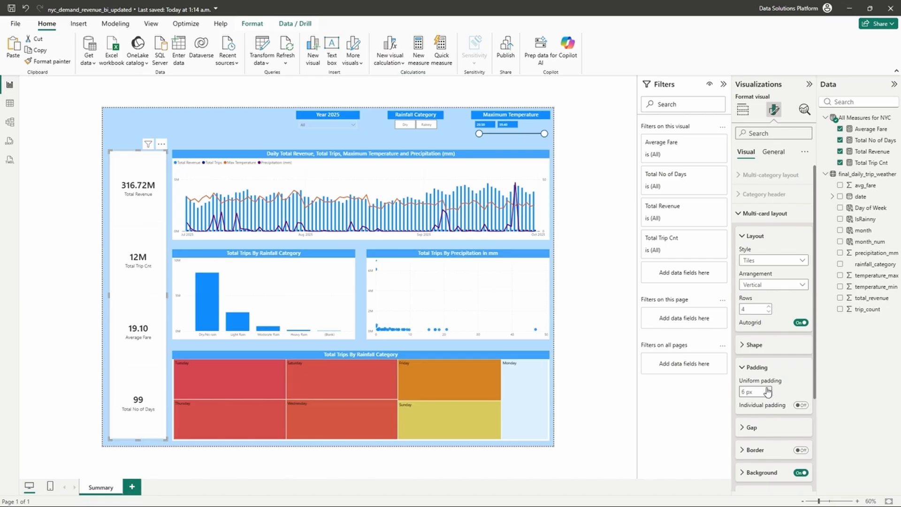
Change the background fill color of the individual KPI cards to solid blue
click(741, 220)
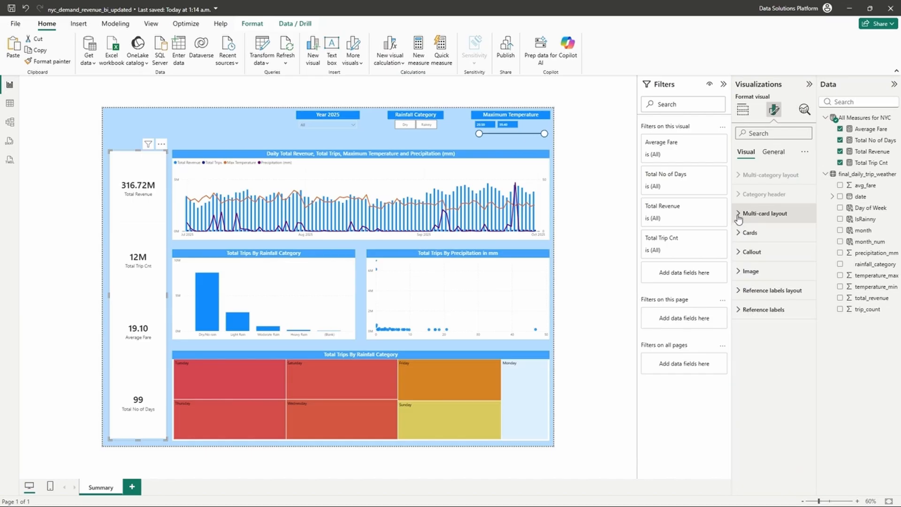
click(743, 235)
scroll(757, 300, down, 3)
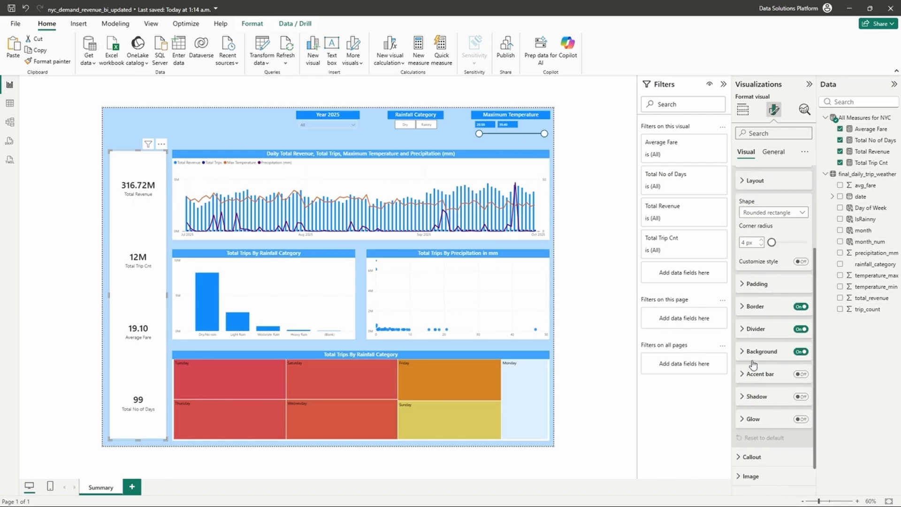
click(801, 319)
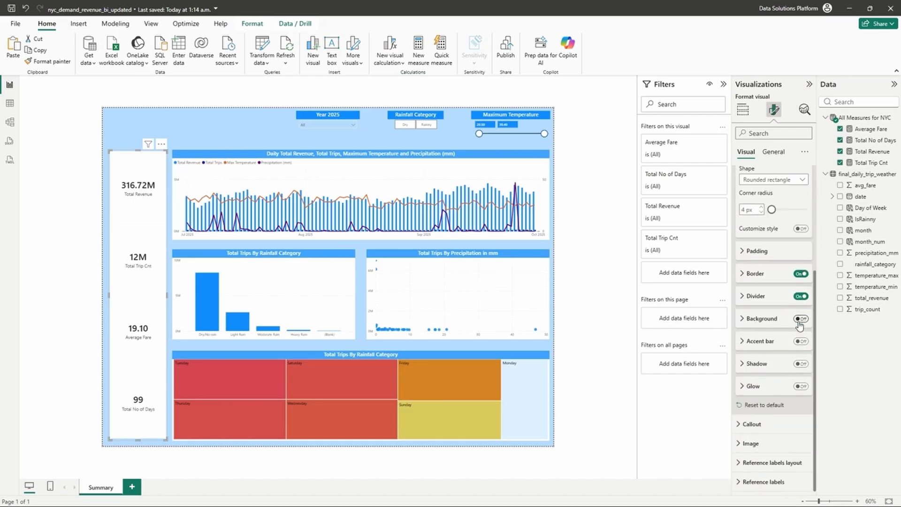
click(801, 320)
click(747, 319)
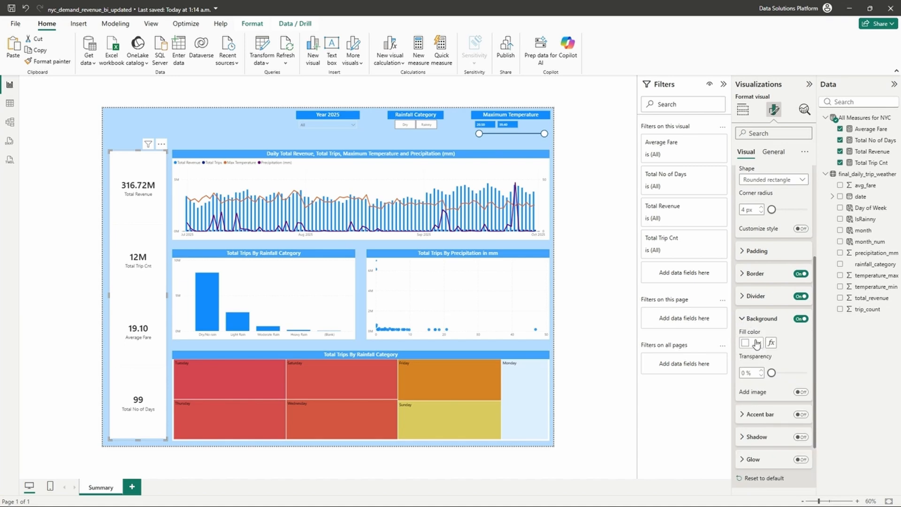
click(757, 343)
click(764, 302)
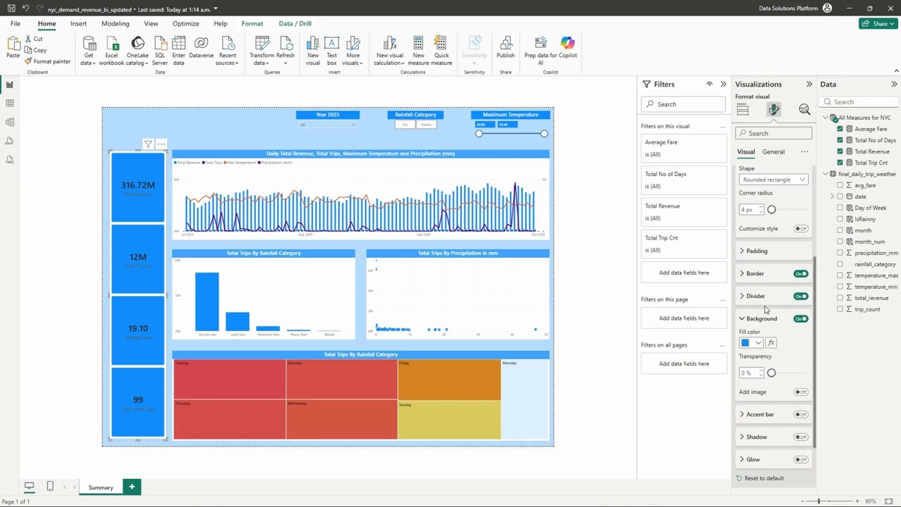
scroll(756, 220, up, 2)
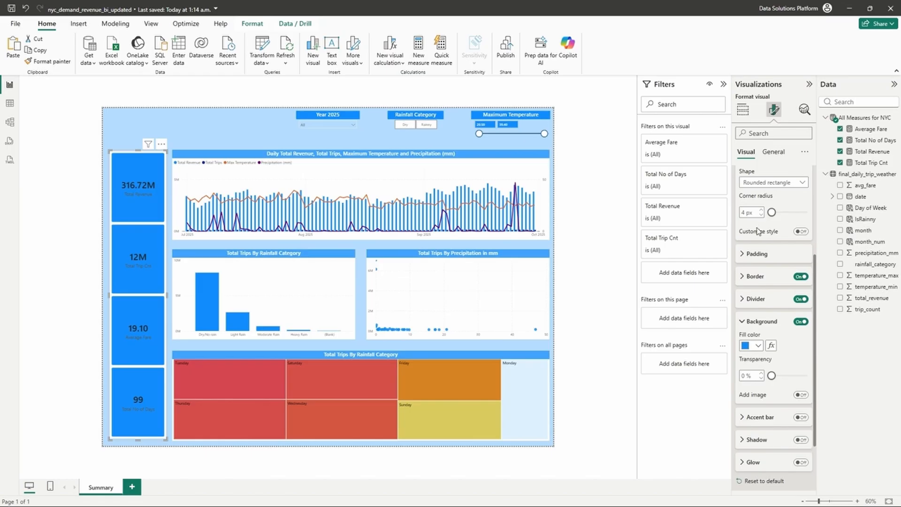
Set the callout values of all KPI cards to white text at font size 26
scroll(756, 226, up, 2)
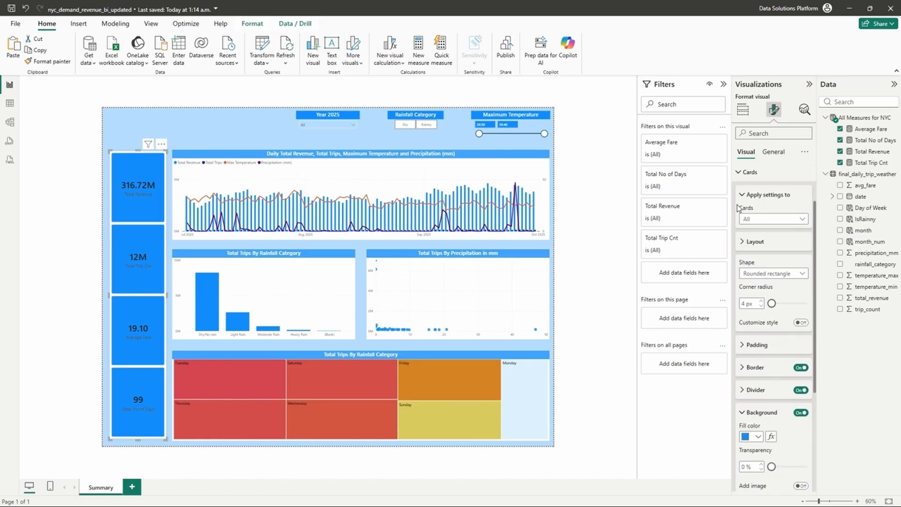
scroll(749, 336, down, 5)
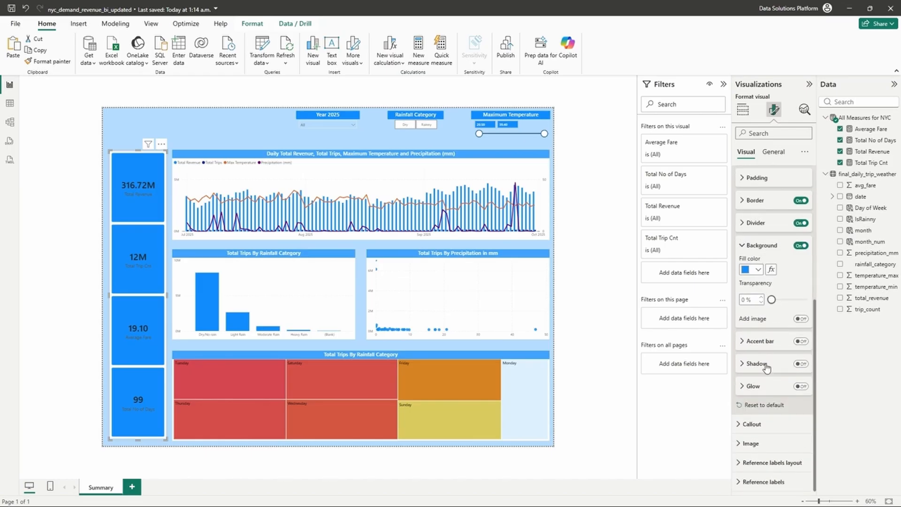
click(752, 424)
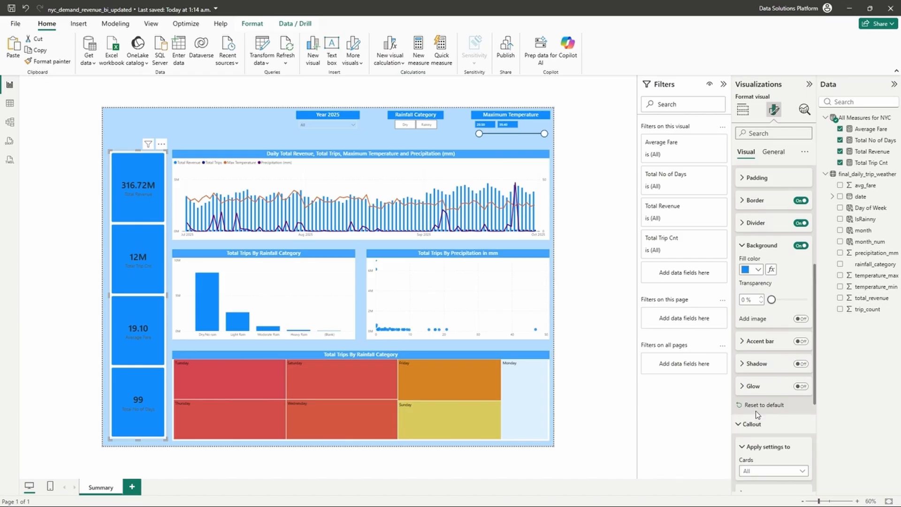
scroll(761, 402, down, 5)
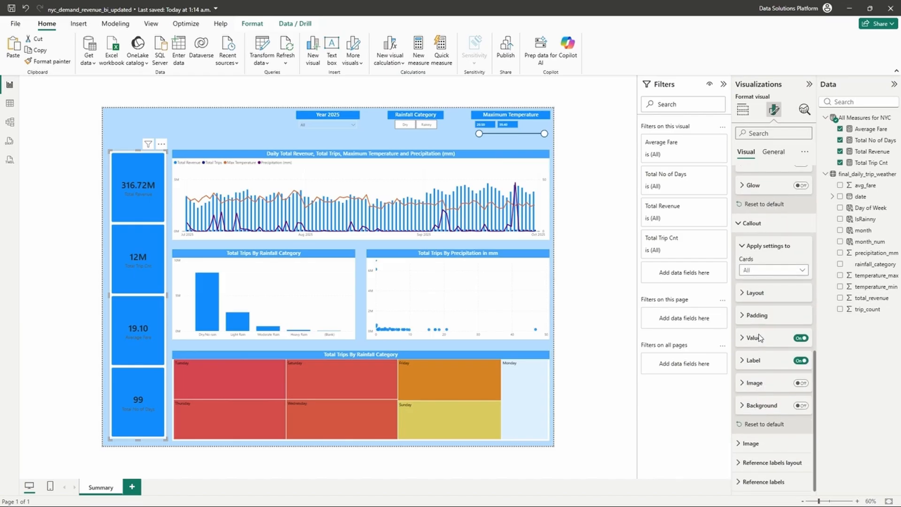
click(760, 338)
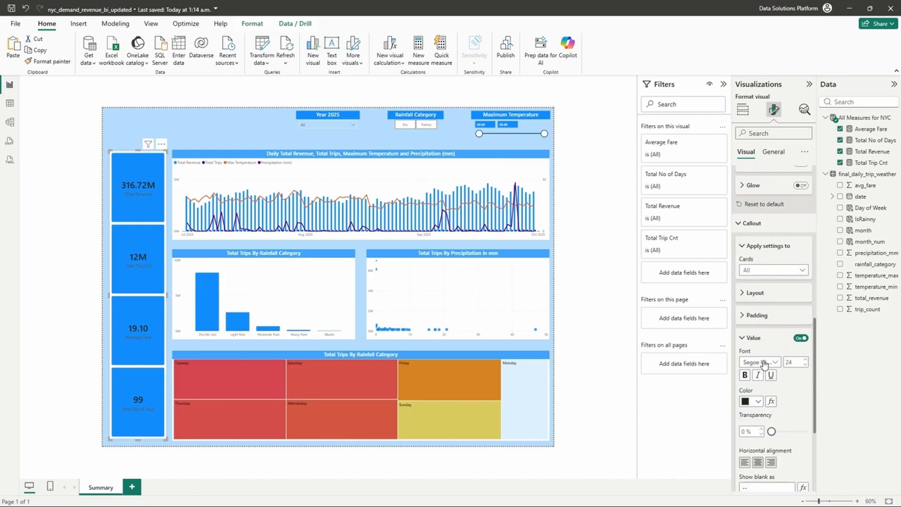
click(758, 400)
click(768, 360)
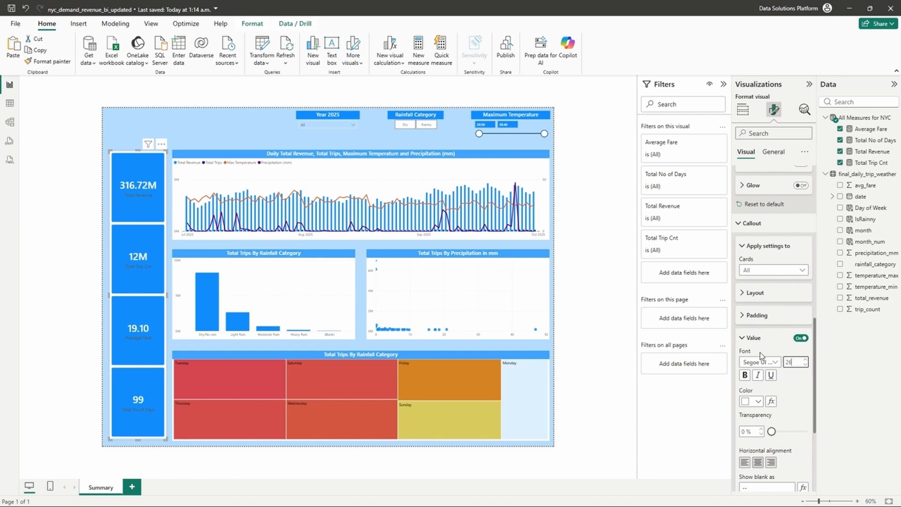
click(791, 398)
click(774, 363)
click(773, 363)
click(744, 341)
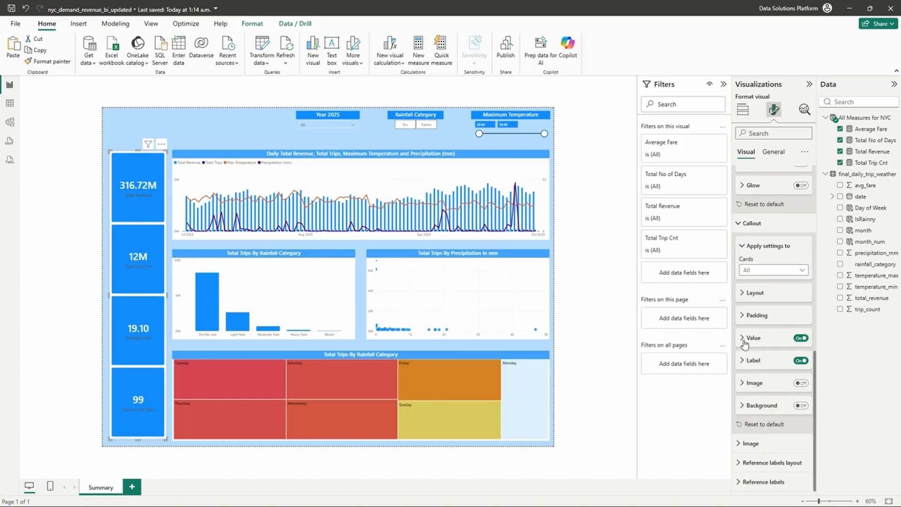
Change the callout label color of all KPI cards to white
click(746, 361)
scroll(773, 419, down, 2)
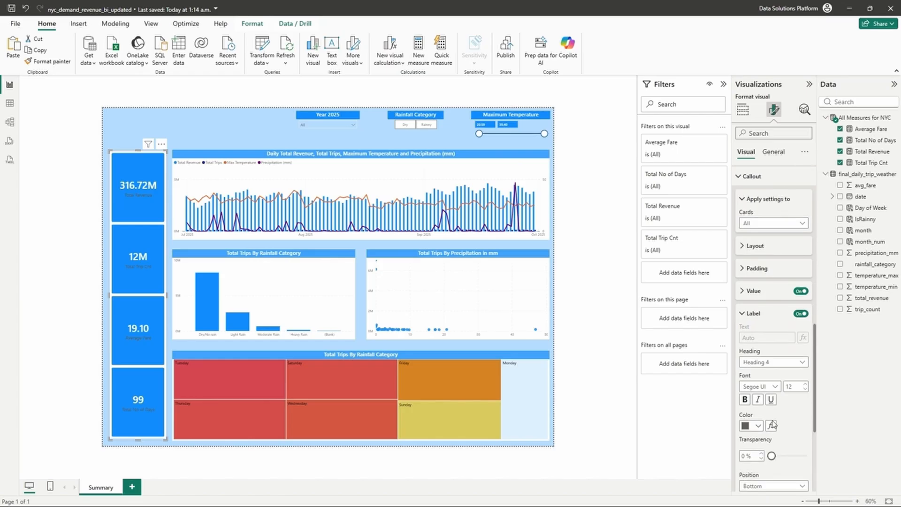
click(757, 425)
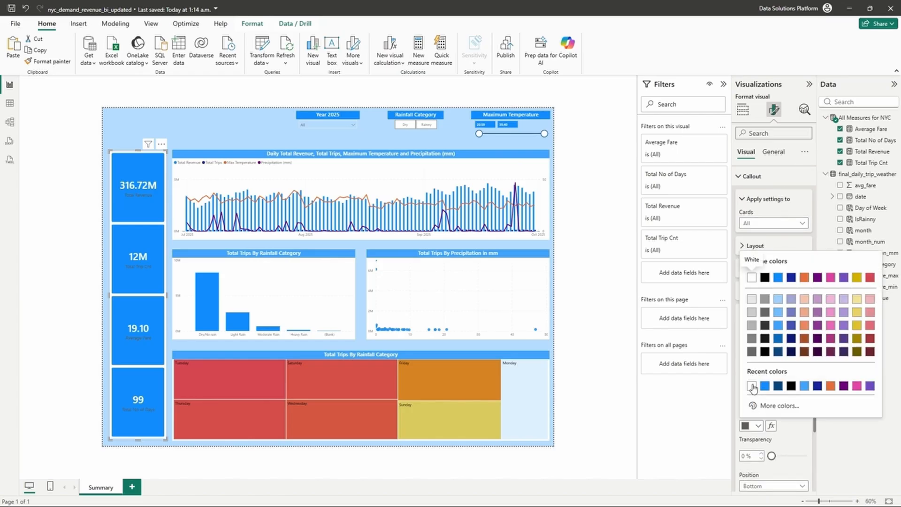
click(753, 388)
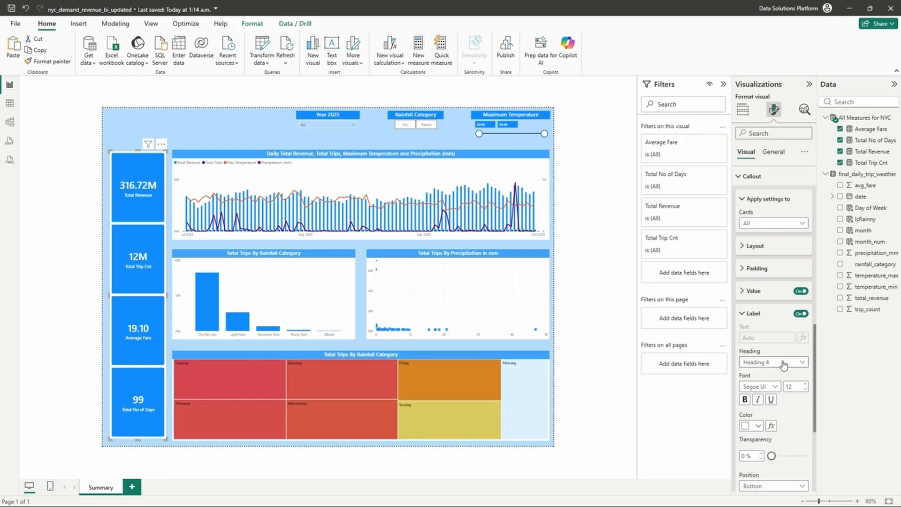
click(744, 315)
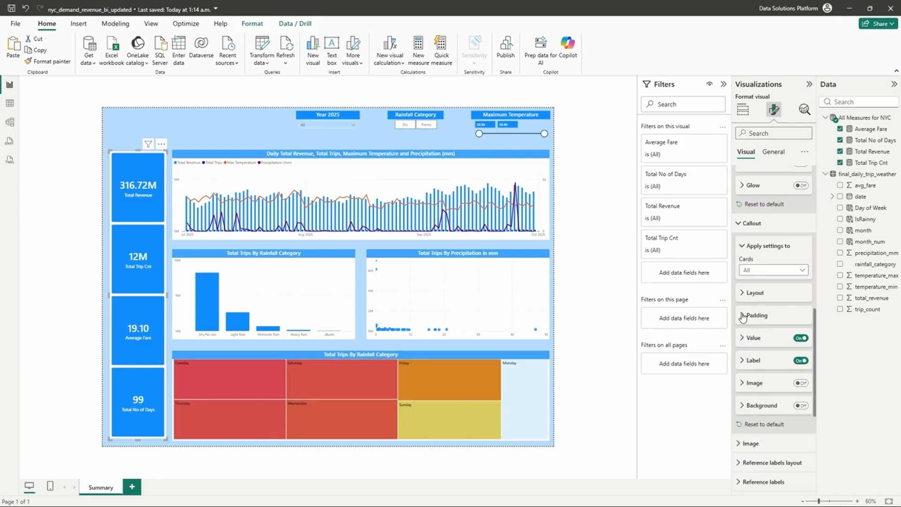
Try a solid blue callout background on the KPI cards
click(752, 405)
click(801, 406)
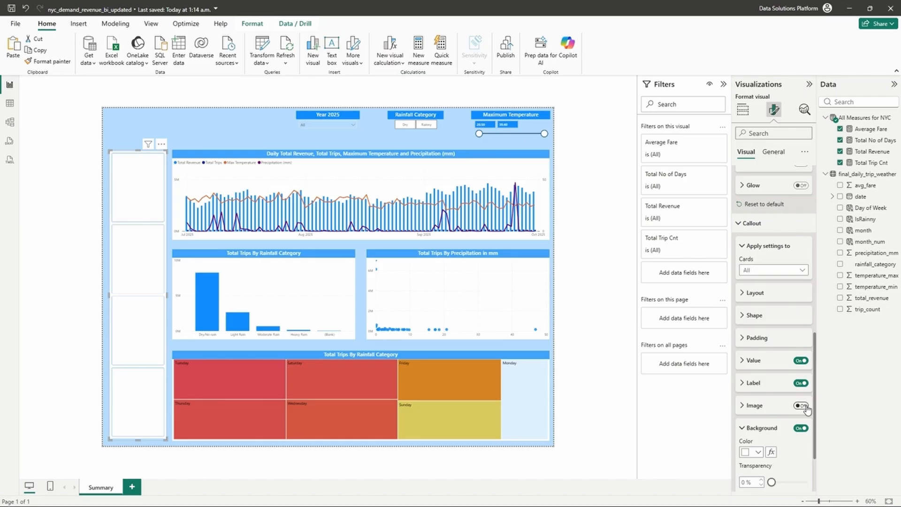
click(801, 405)
click(805, 406)
click(758, 453)
click(765, 413)
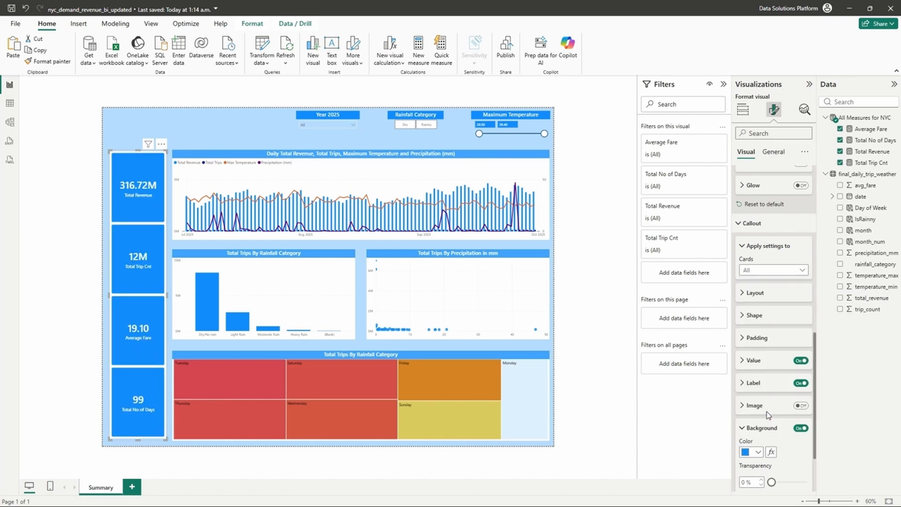
click(798, 429)
Turn off the background of the KPI card's multi-card layout
click(739, 224)
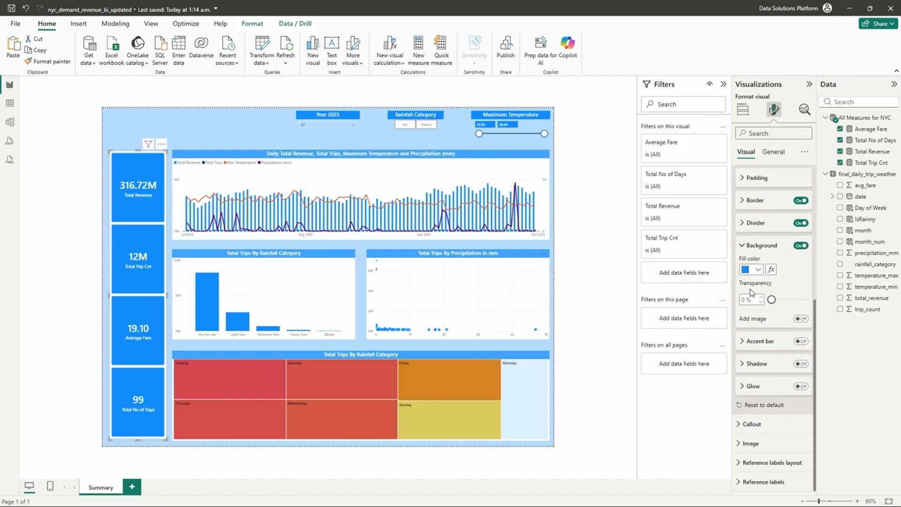
click(742, 245)
scroll(743, 279, up, 5)
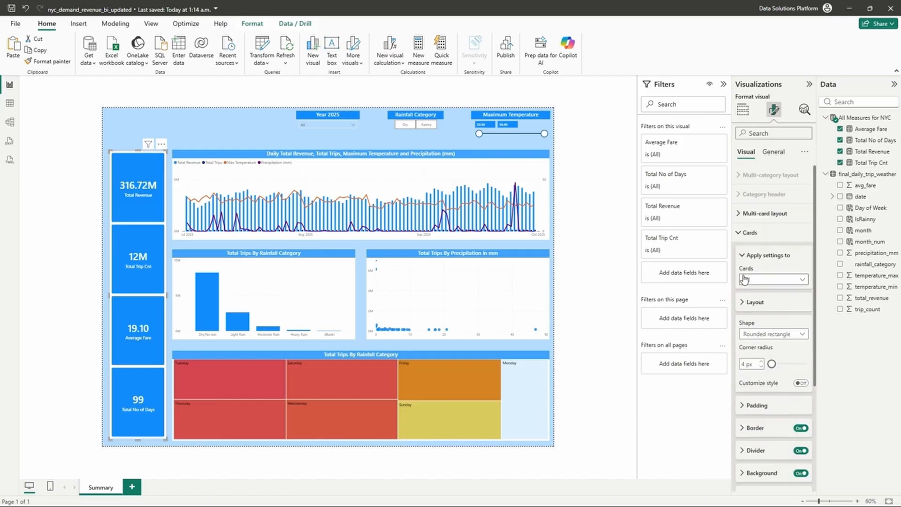
click(741, 230)
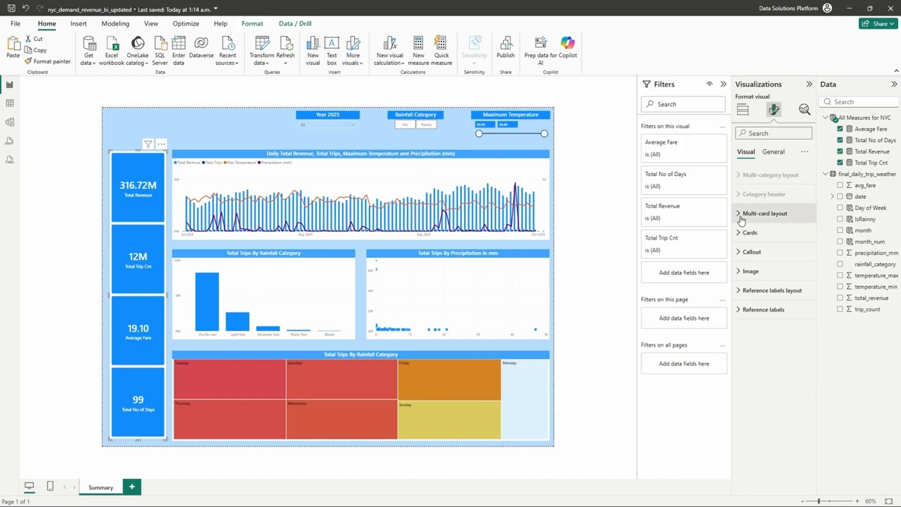
click(744, 213)
scroll(770, 336, down, 2)
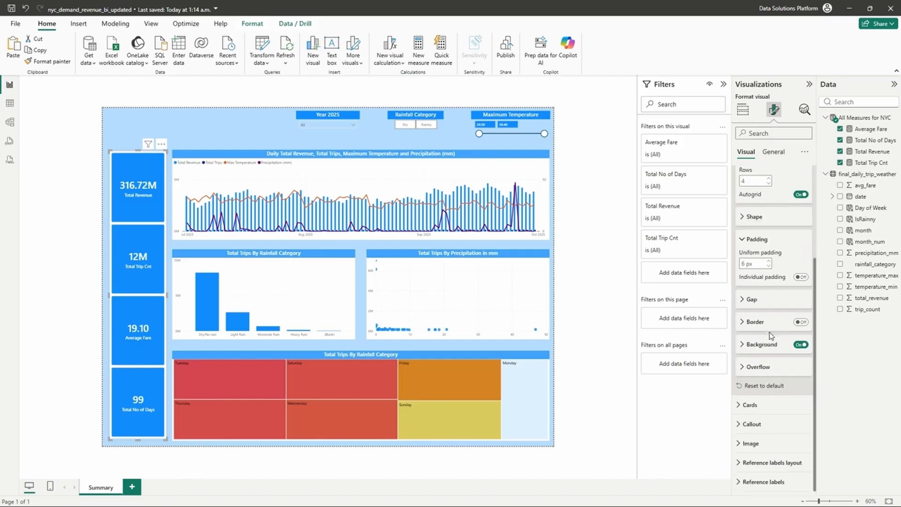
click(800, 344)
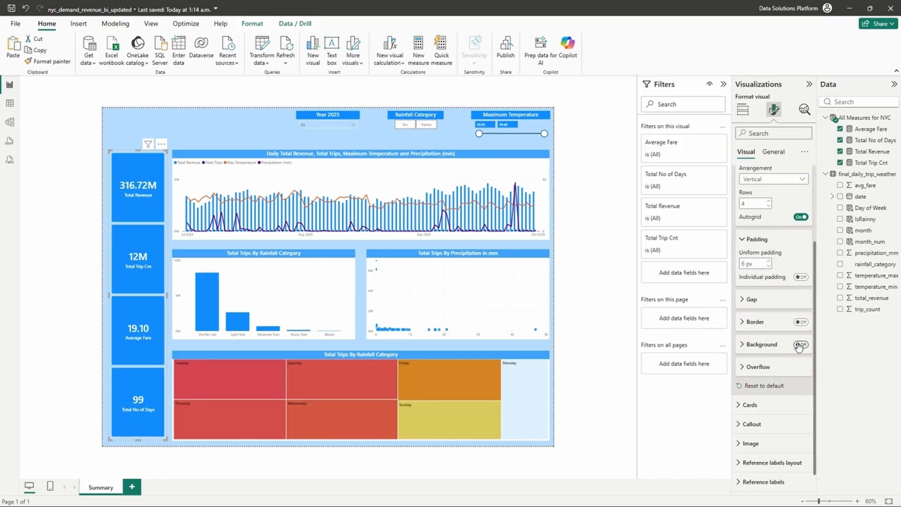
click(56, 183)
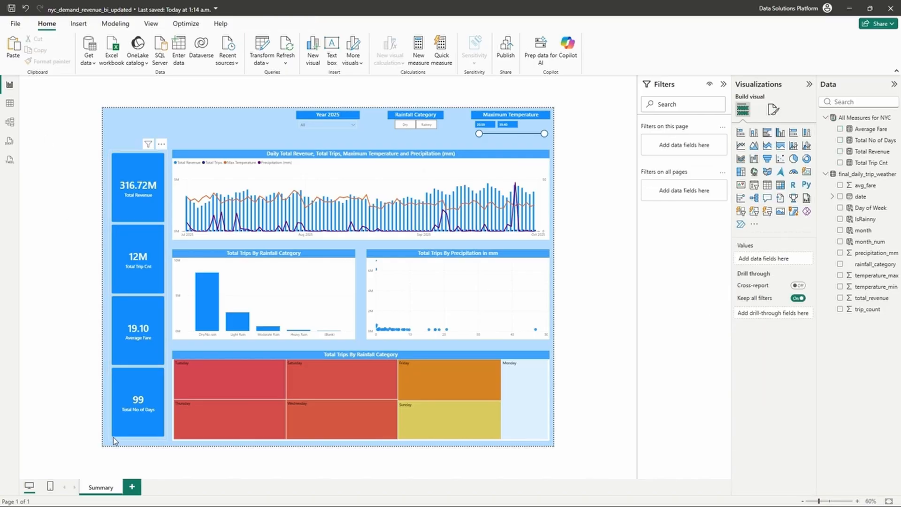
Turn on the accent bar for all individual cards in the KPI visual
click(114, 169)
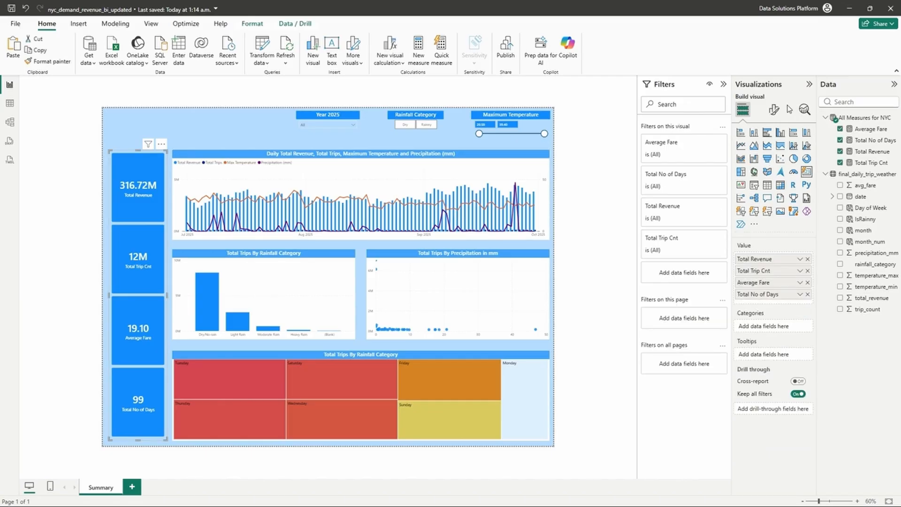
click(774, 109)
click(769, 253)
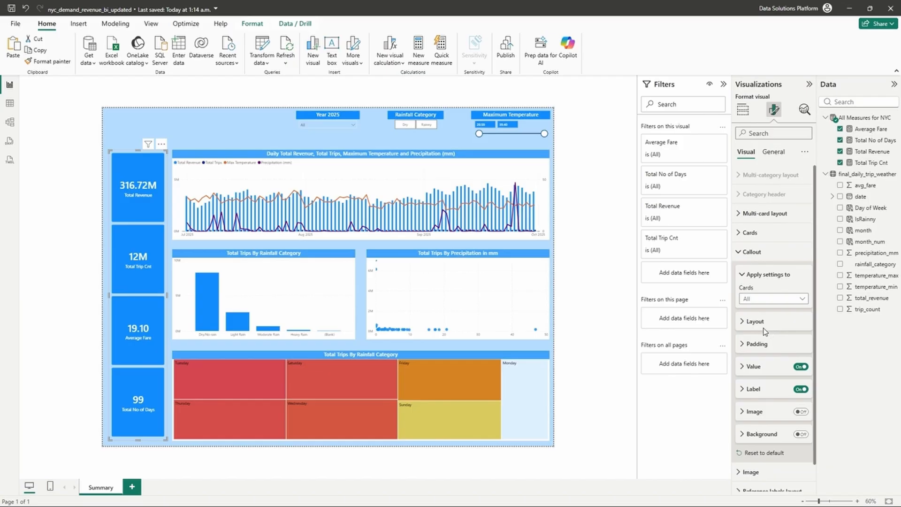
click(764, 215)
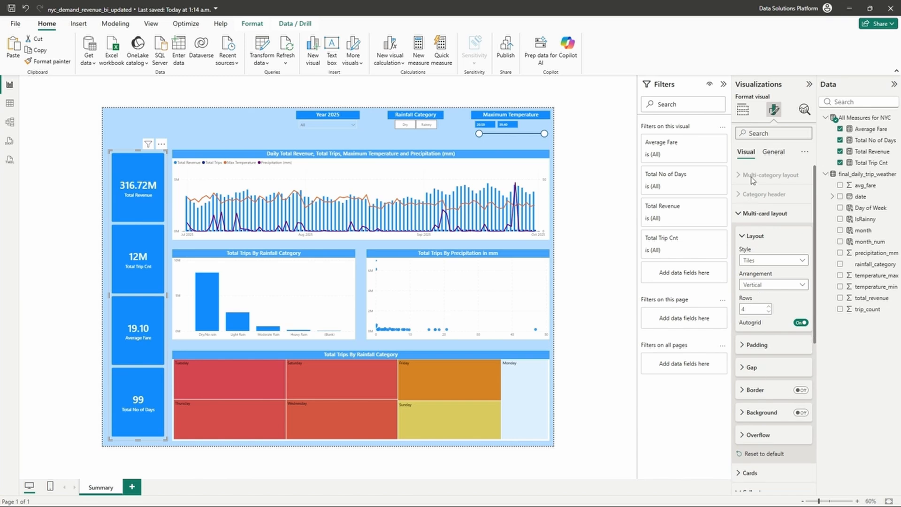
click(747, 215)
click(748, 234)
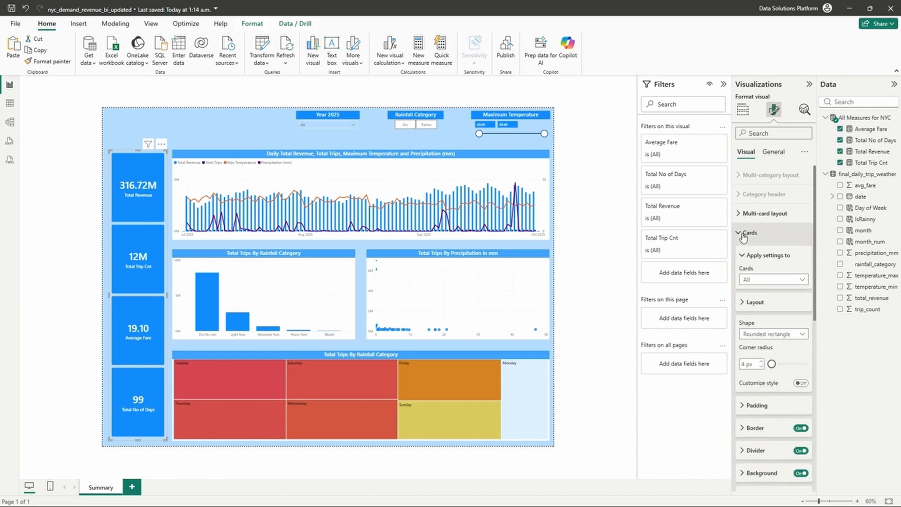
scroll(744, 332, down, 3)
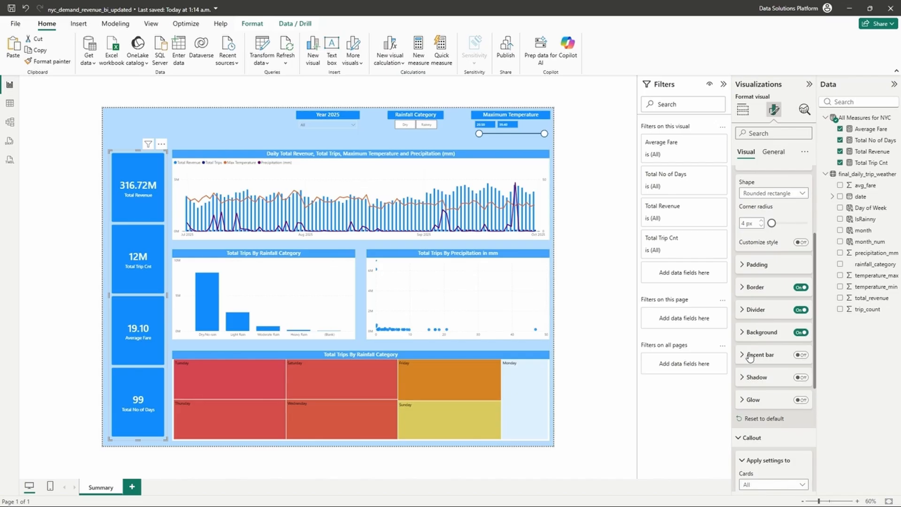
click(801, 356)
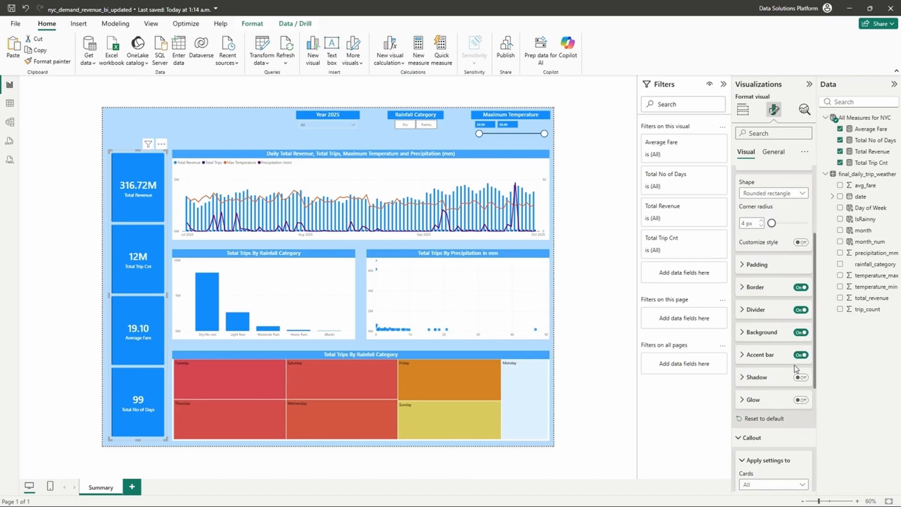
click(766, 333)
click(766, 332)
Set the KPI cards' left accent bar to 9 px wide and color it dark blue
click(762, 355)
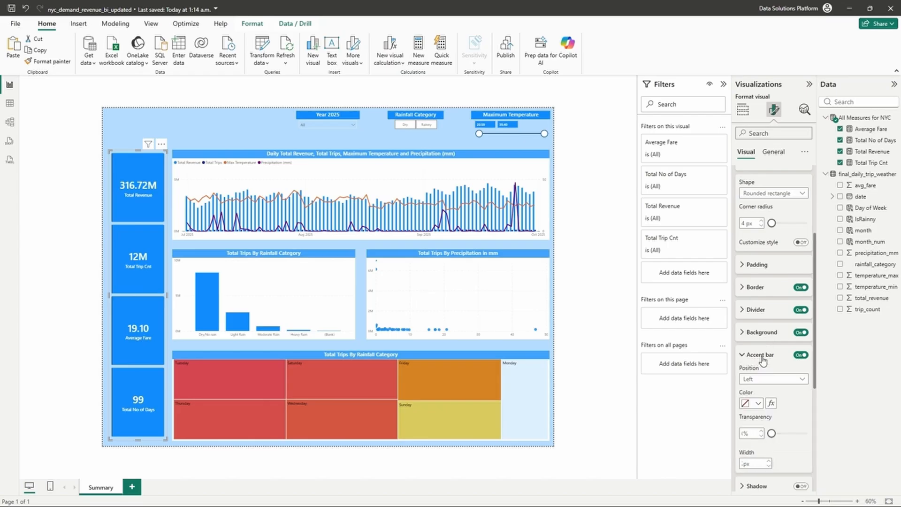
scroll(759, 399, down, 3)
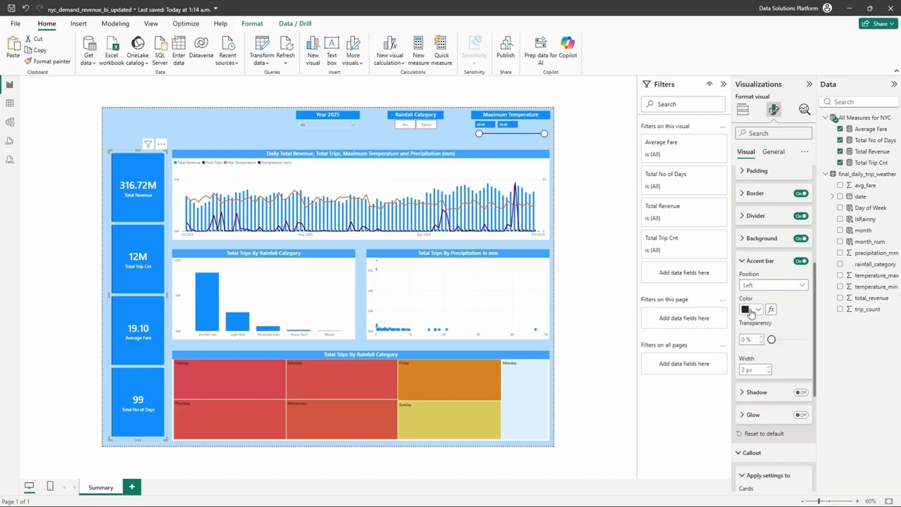
click(769, 367)
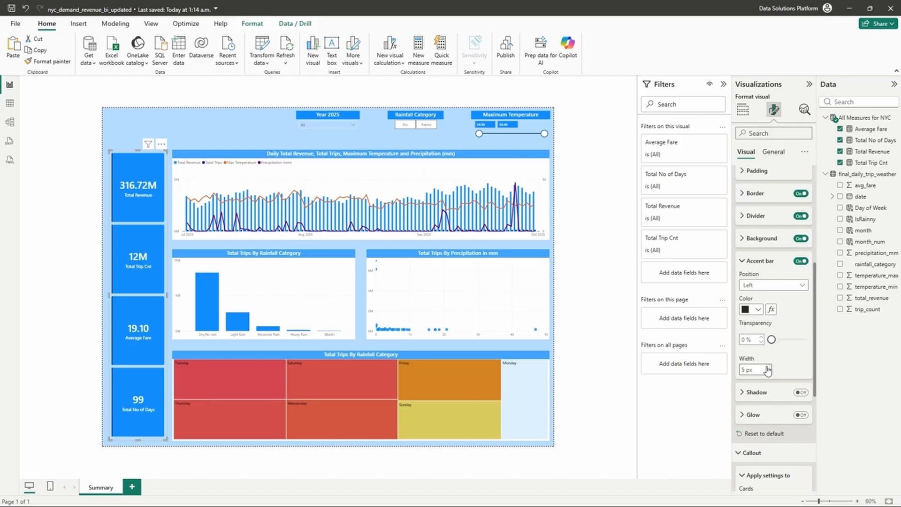
click(767, 368)
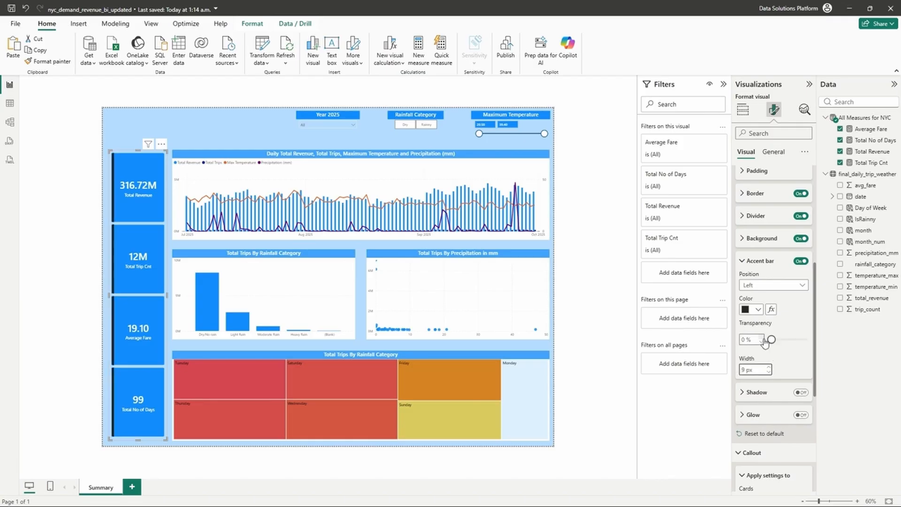
click(756, 309)
click(777, 416)
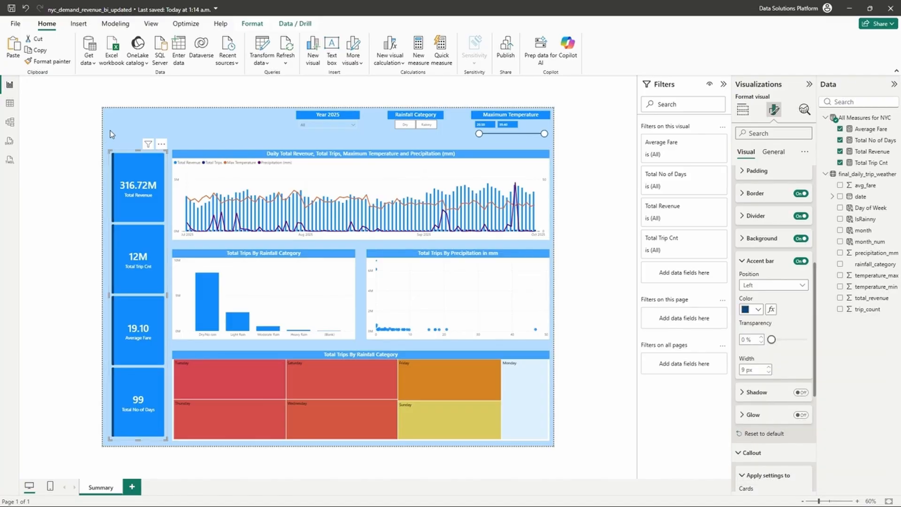
click(90, 243)
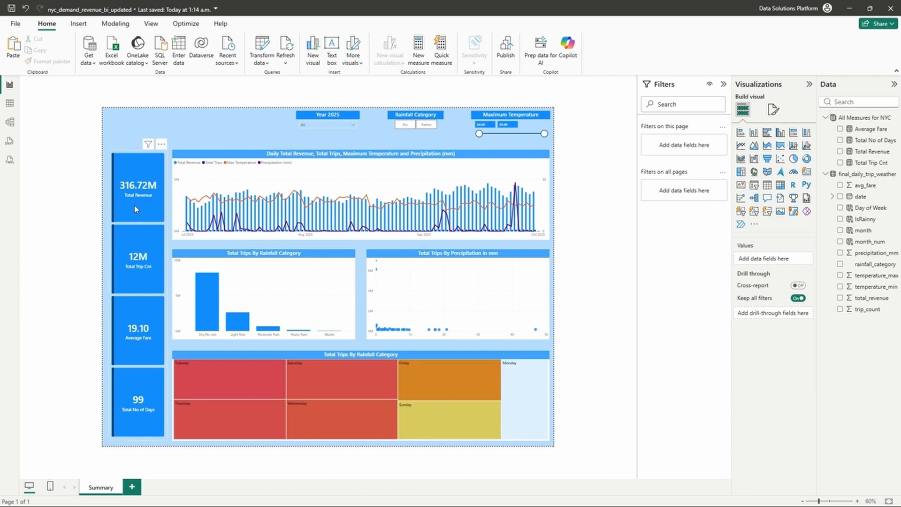
Rename the Total Trip Cnt value in the KPI card visual to Total Trips
click(134, 276)
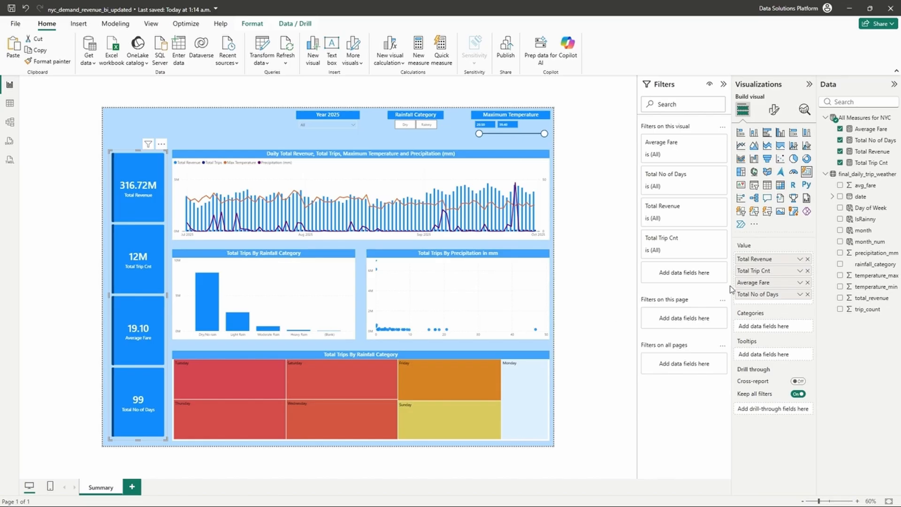
double_click(771, 270)
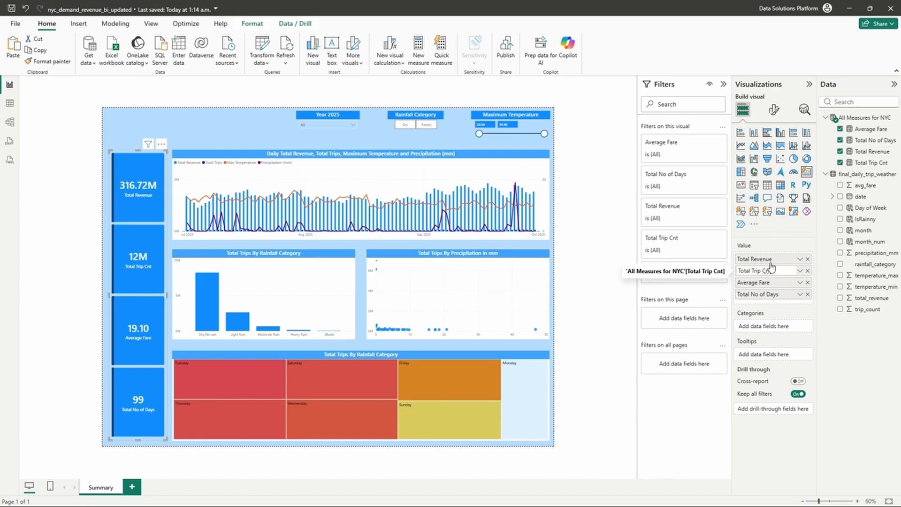
key(BackSpace)
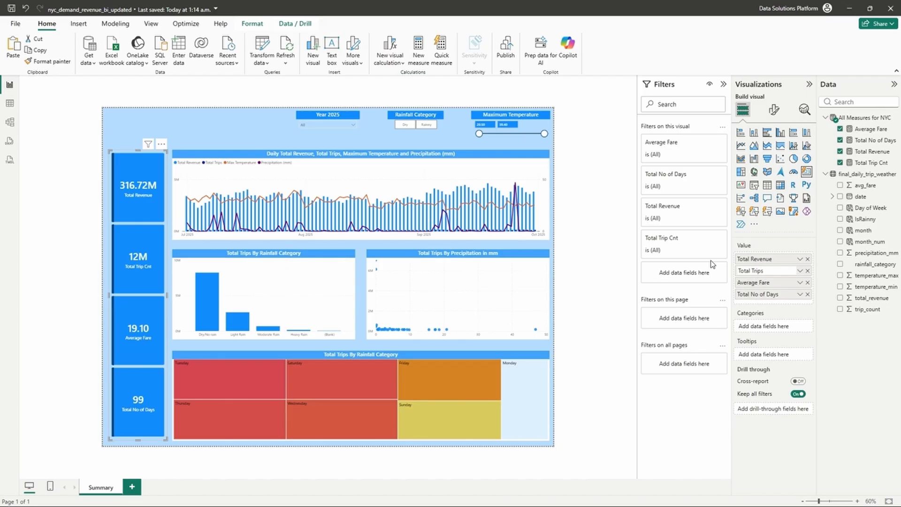
text(s)
key(Return)
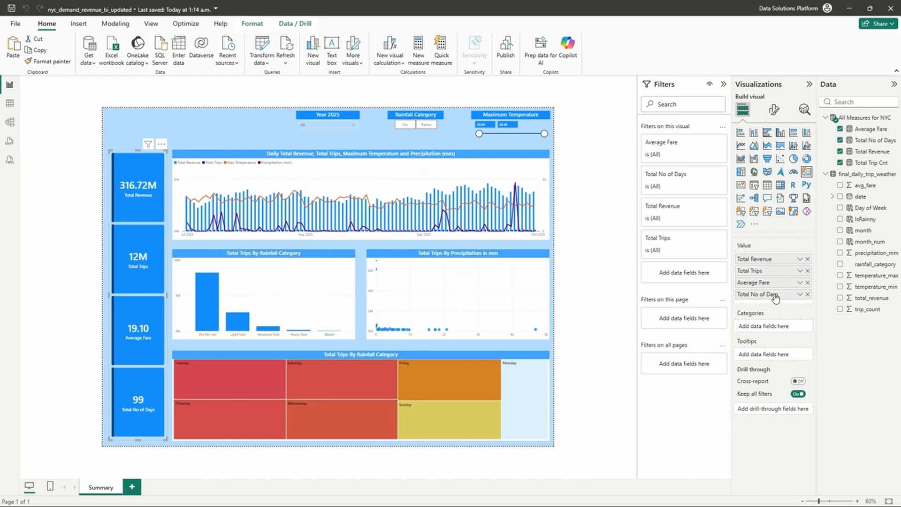
Rename the Total No of Days value in the KPI card visual to Num. of Days
double_click(756, 296)
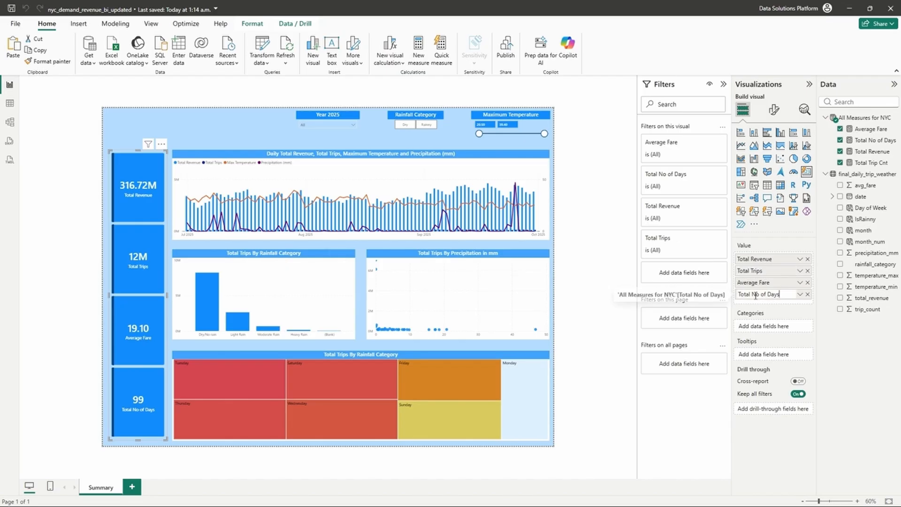
drag(750, 294, 723, 294)
key(BackSpace)
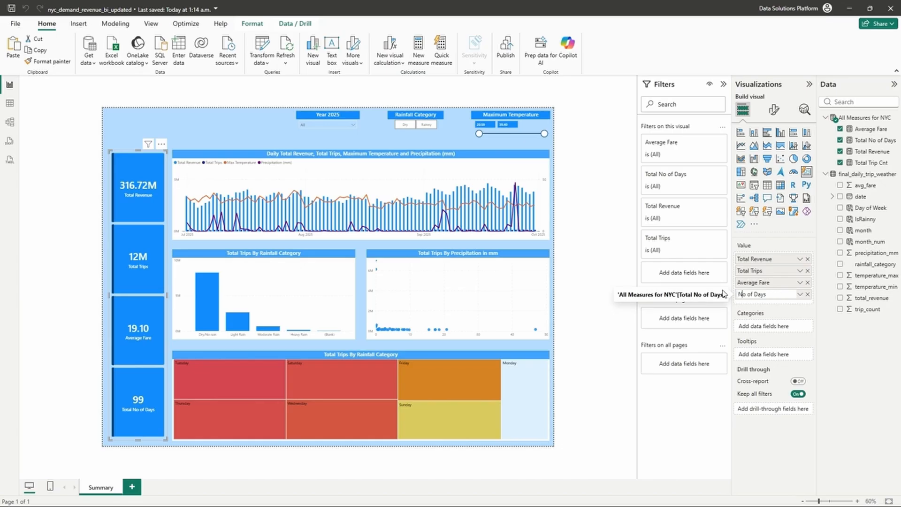
key(Delete)
text(um)
text(.)
key(Return)
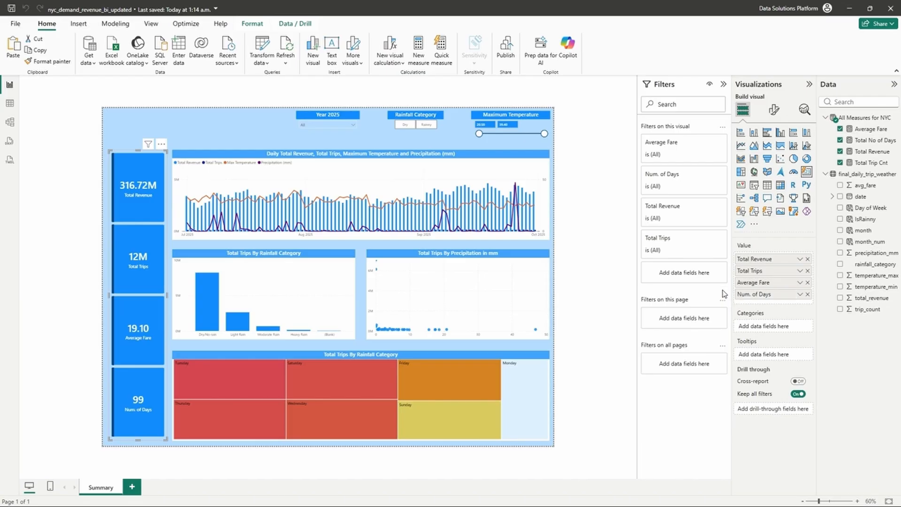
click(225, 130)
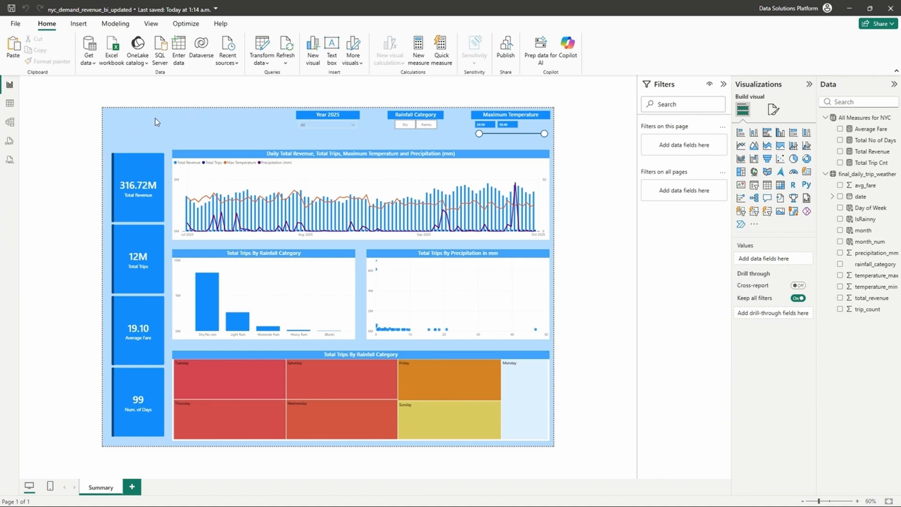
Insert a blank button and stretch it across the full page width as a header band behind the slicers
click(78, 31)
click(293, 64)
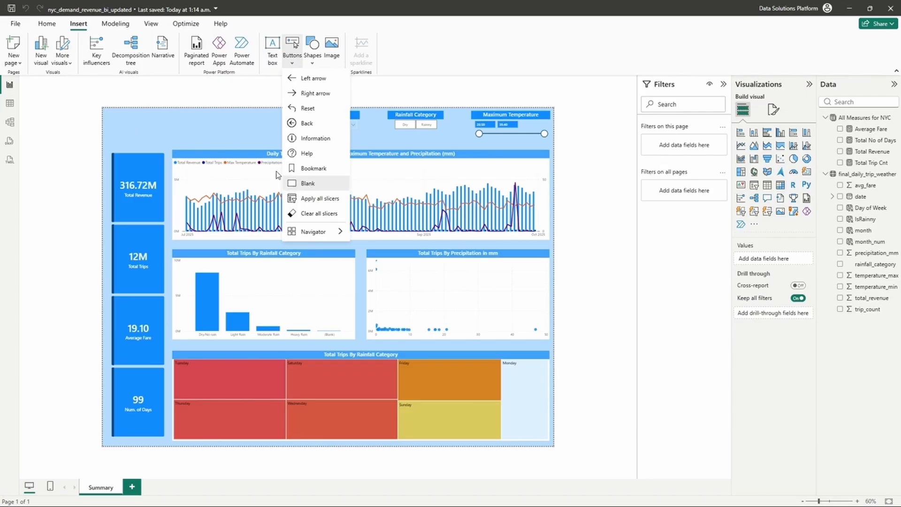
click(307, 184)
drag(132, 120, 555, 148)
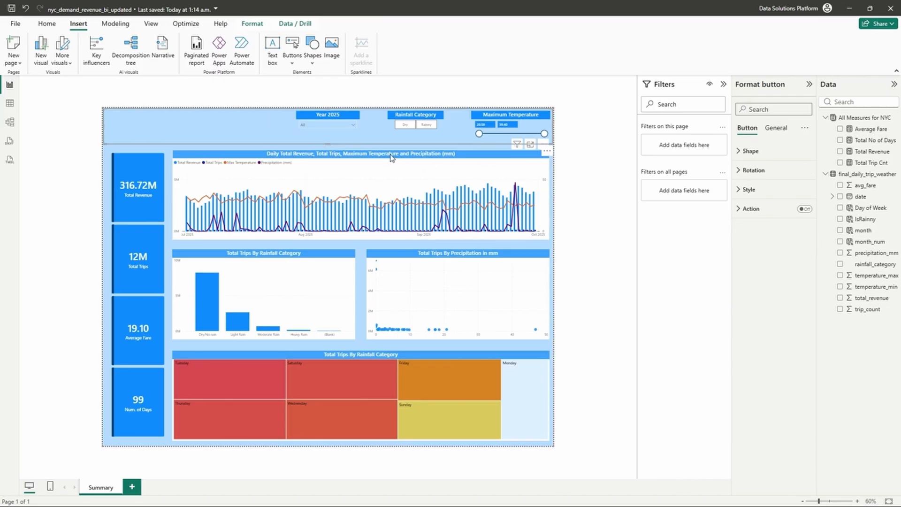
Move the header button to the bottom of the layer order and check that the Year 2025 slicer can be selected
click(252, 24)
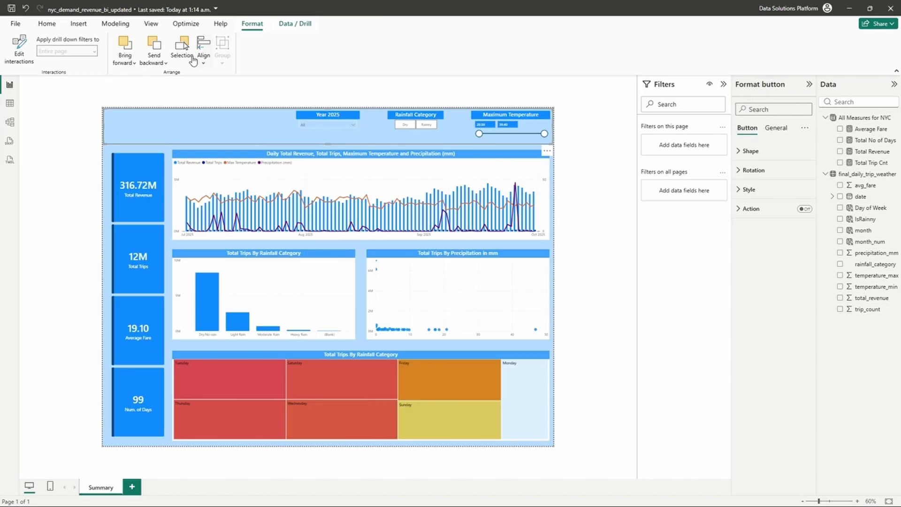
click(179, 58)
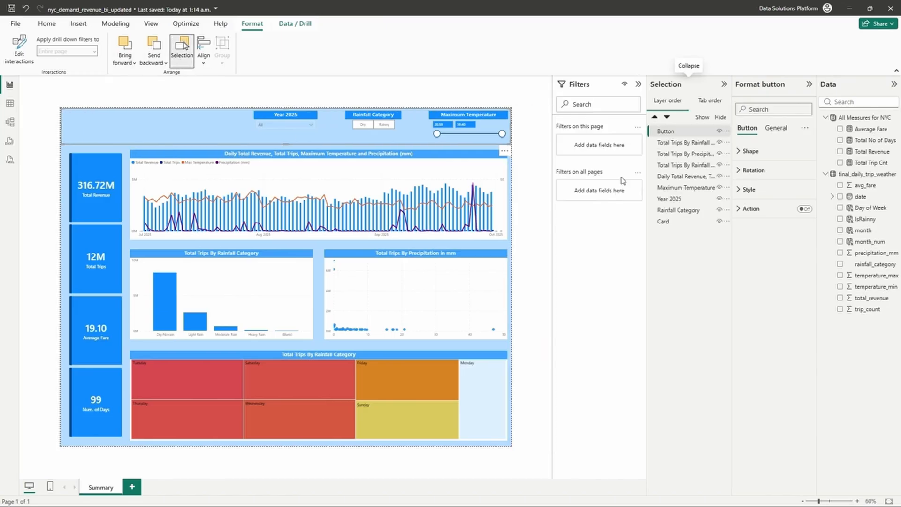
drag(669, 133, 673, 225)
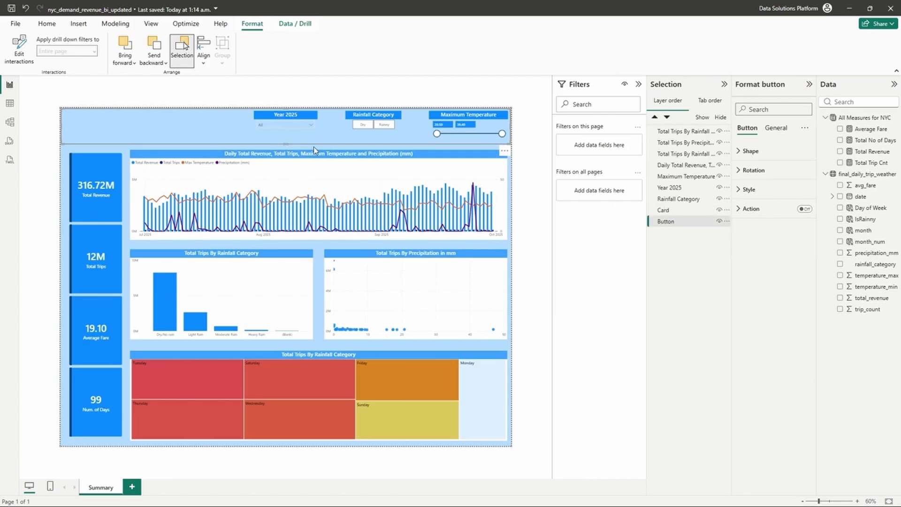
click(287, 127)
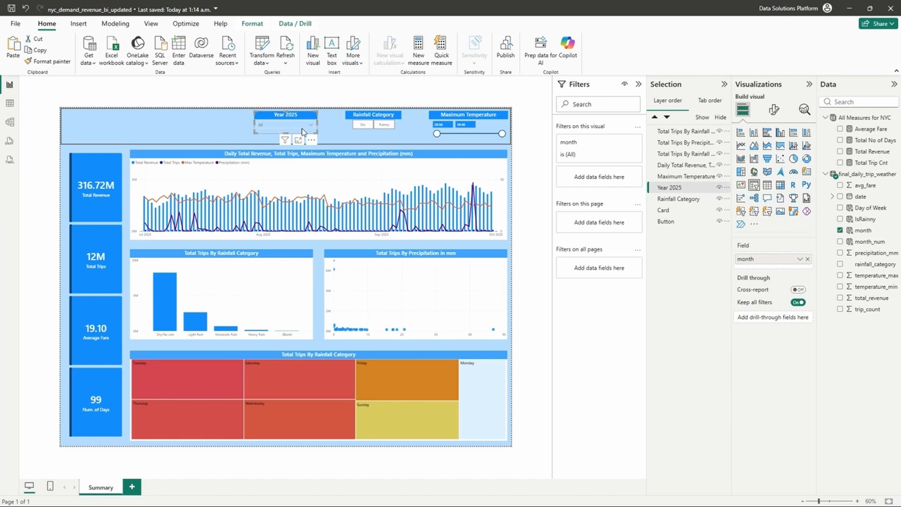
Turn off the icon and the border in the header button's default style
click(213, 128)
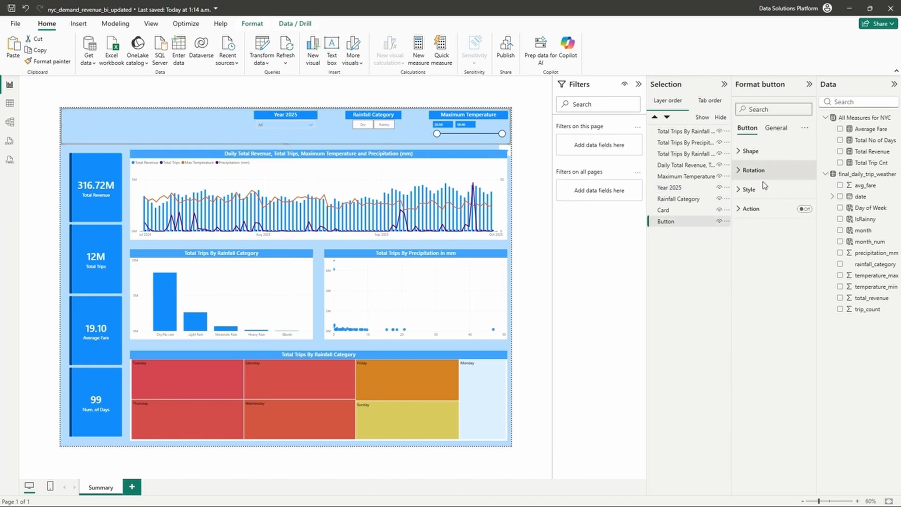
click(740, 189)
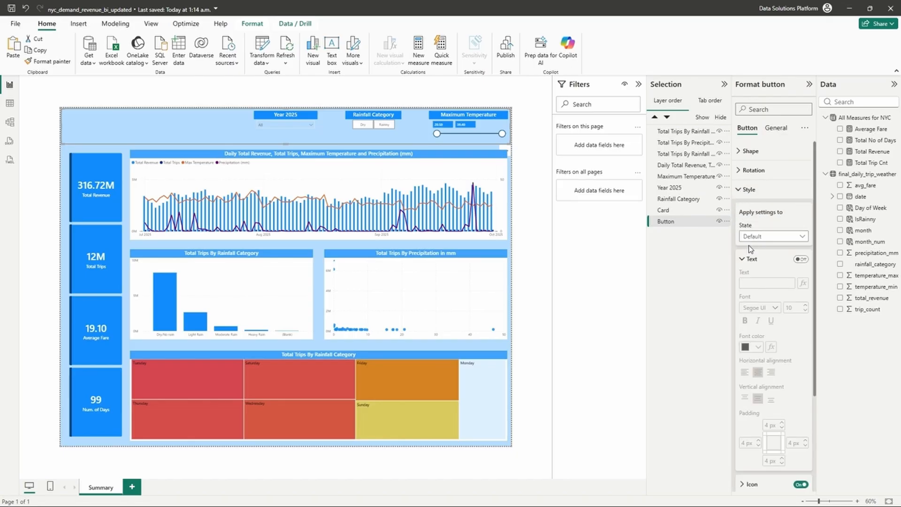
click(742, 259)
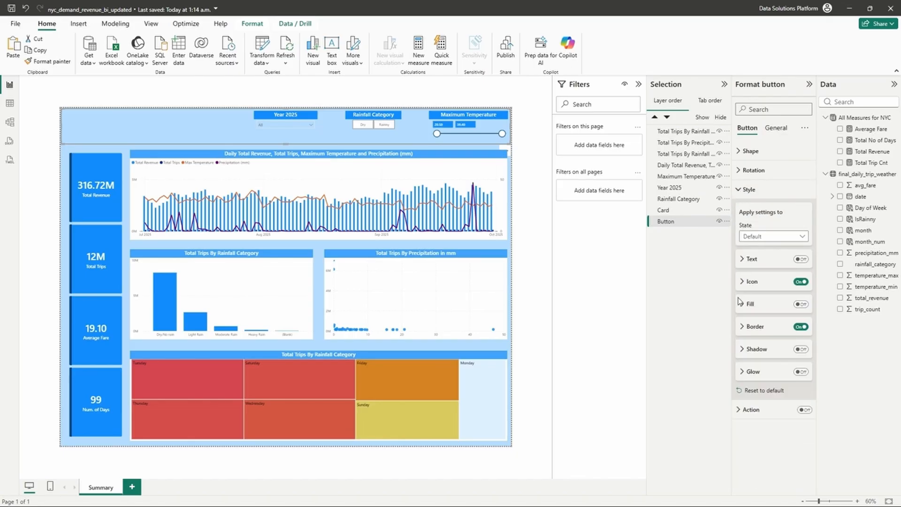
click(799, 284)
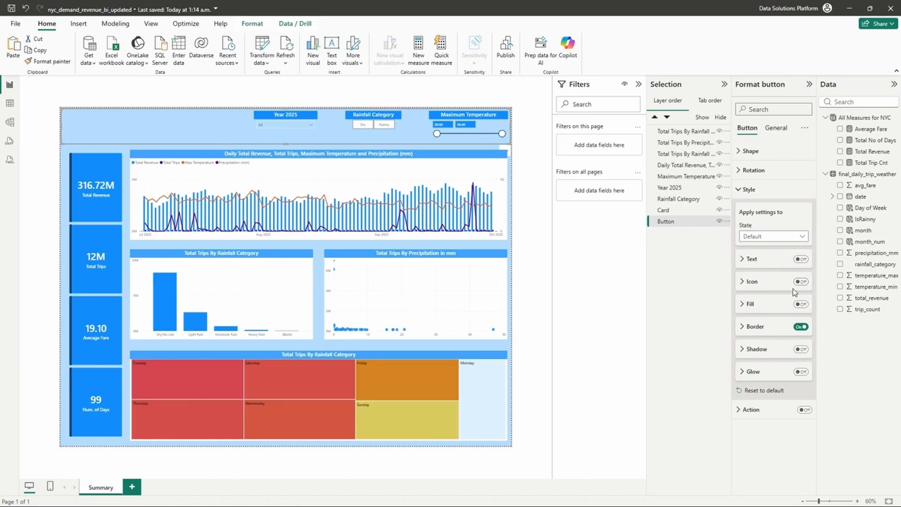
click(799, 328)
Turn on the header button's fill, using a medium blue theme color at 77% transparency
click(746, 304)
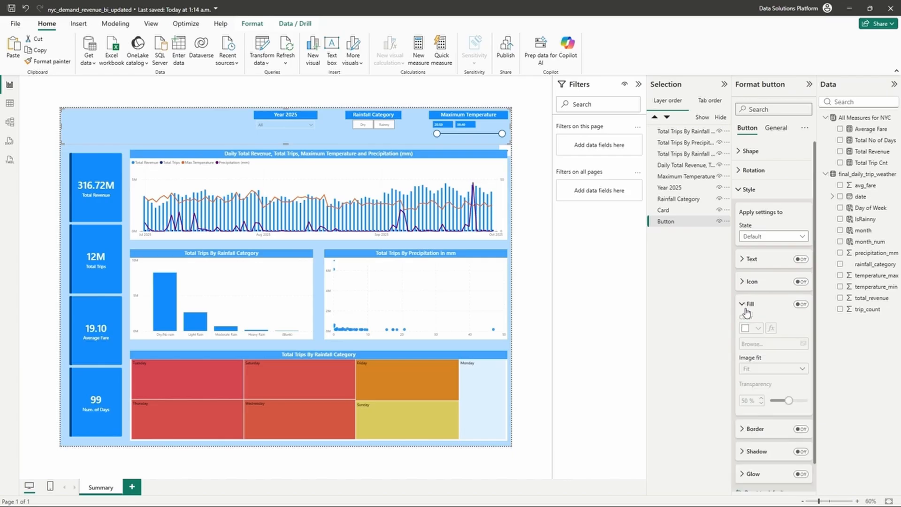
click(800, 305)
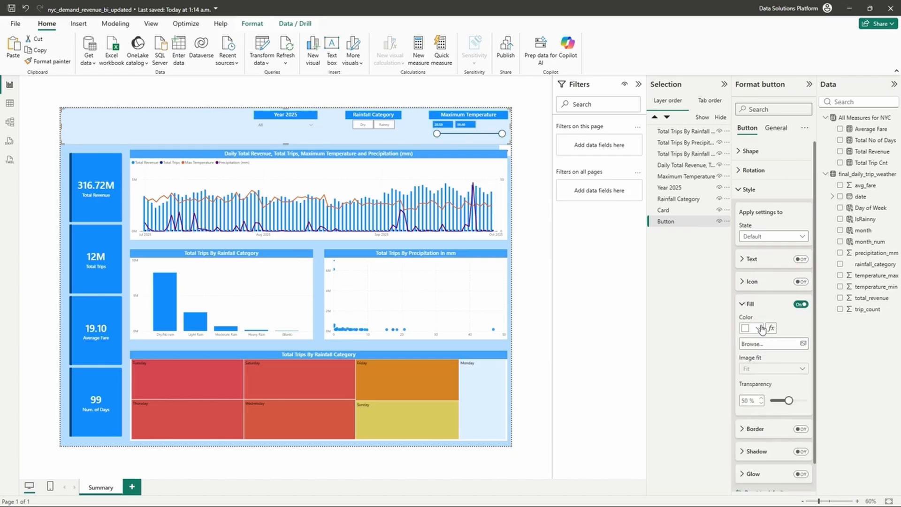
click(759, 328)
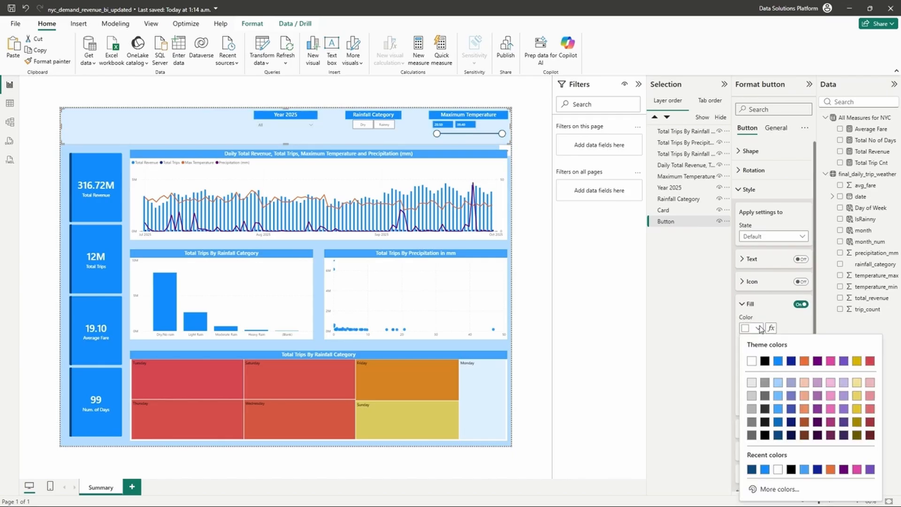
click(777, 409)
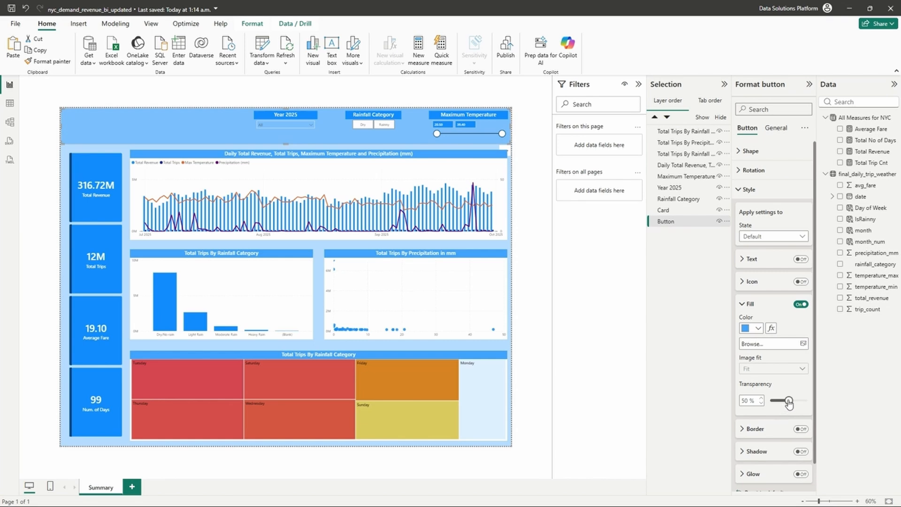
drag(788, 401, 798, 407)
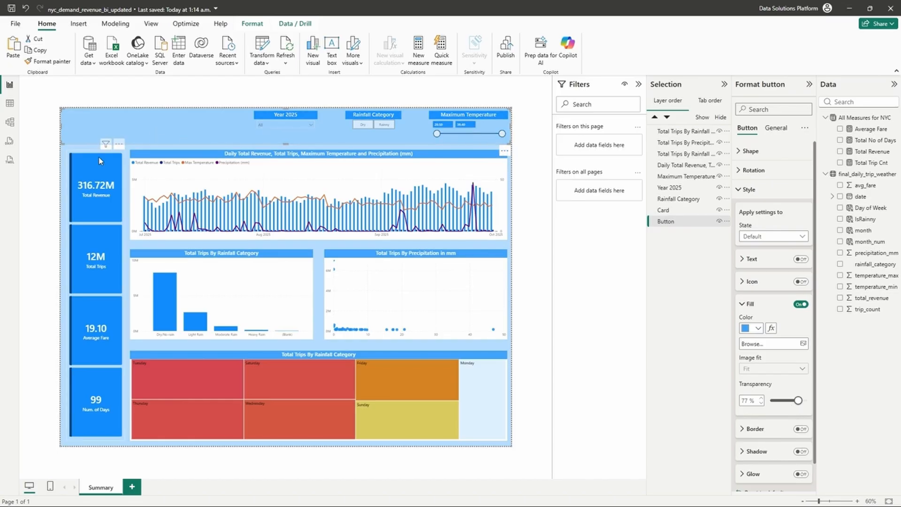
click(125, 150)
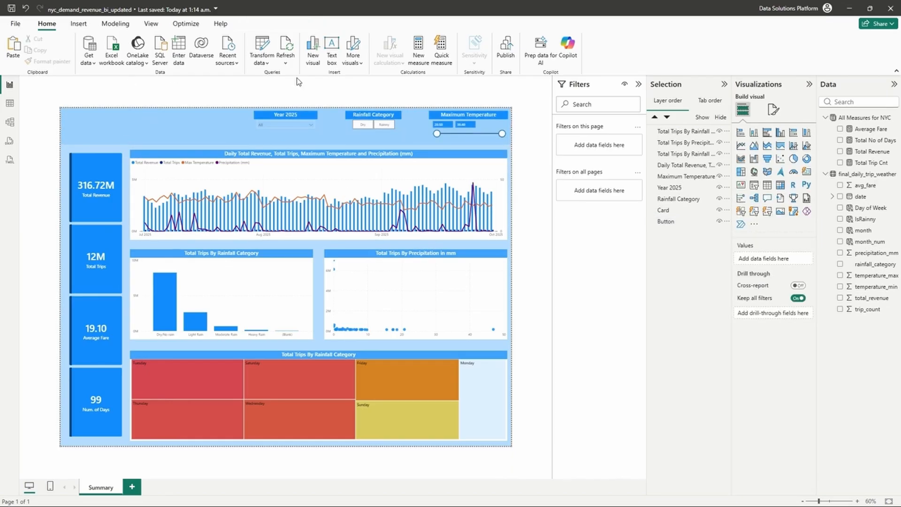
Add a text box reading DSP | NYC ANALYTICS and set its text to font size 36
click(328, 53)
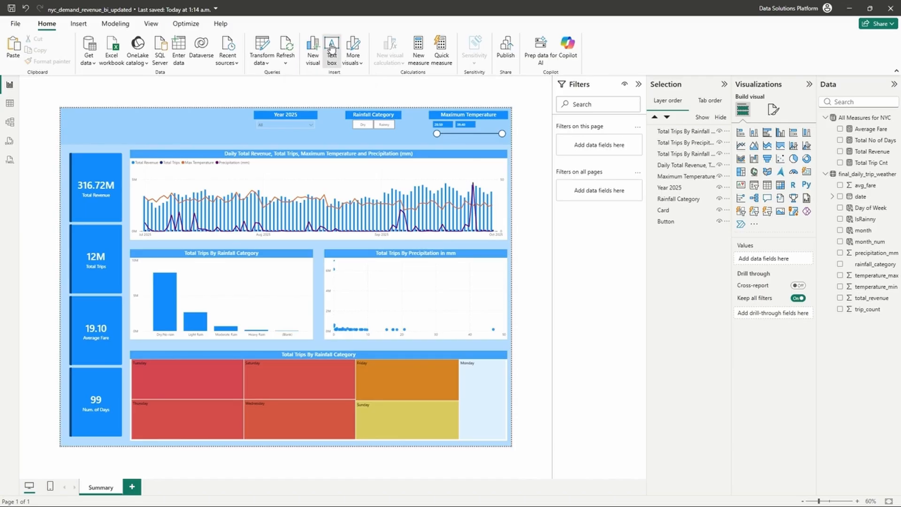
click(149, 153)
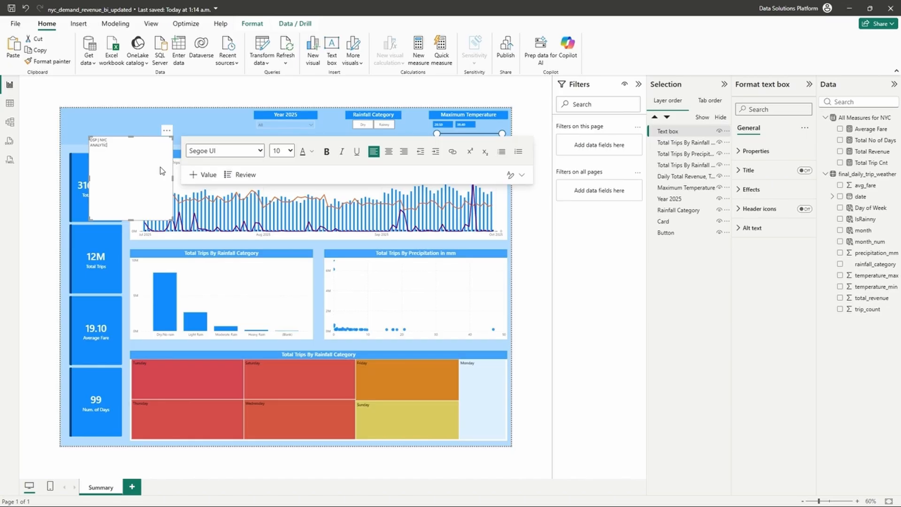
key(ctrl+a)
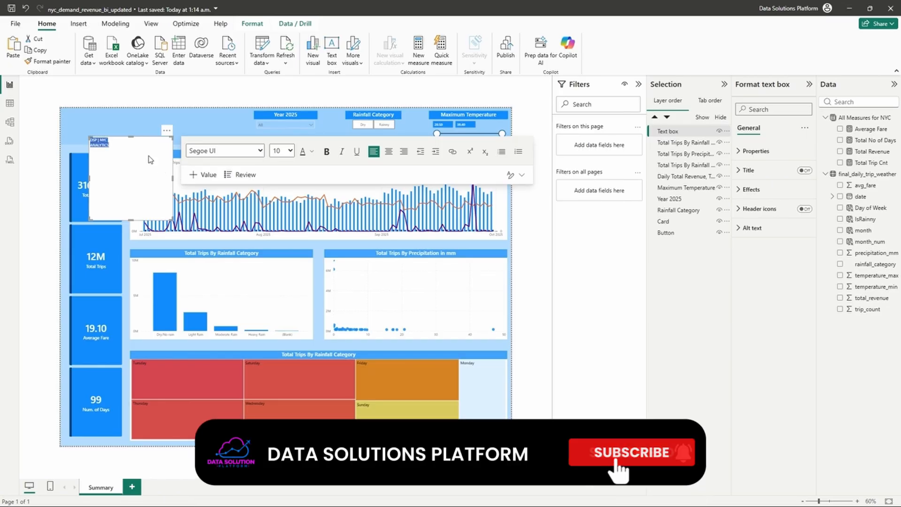
click(291, 150)
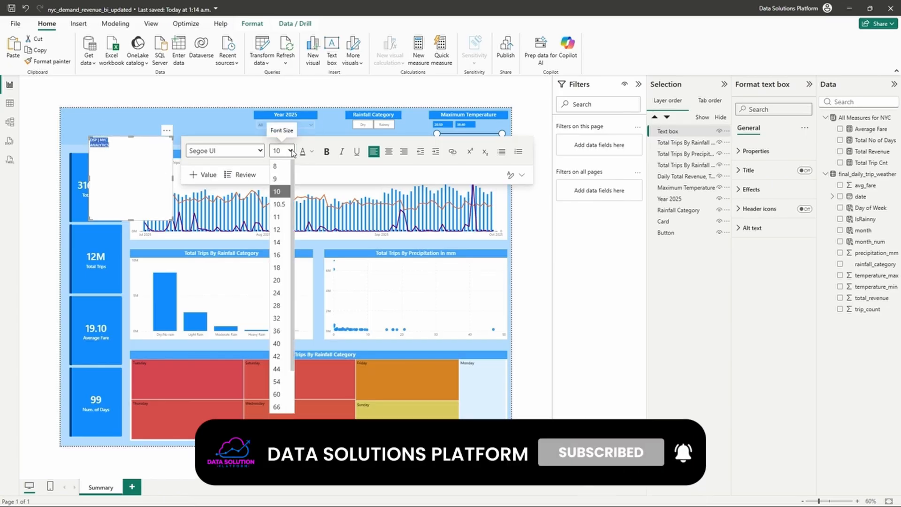
click(280, 330)
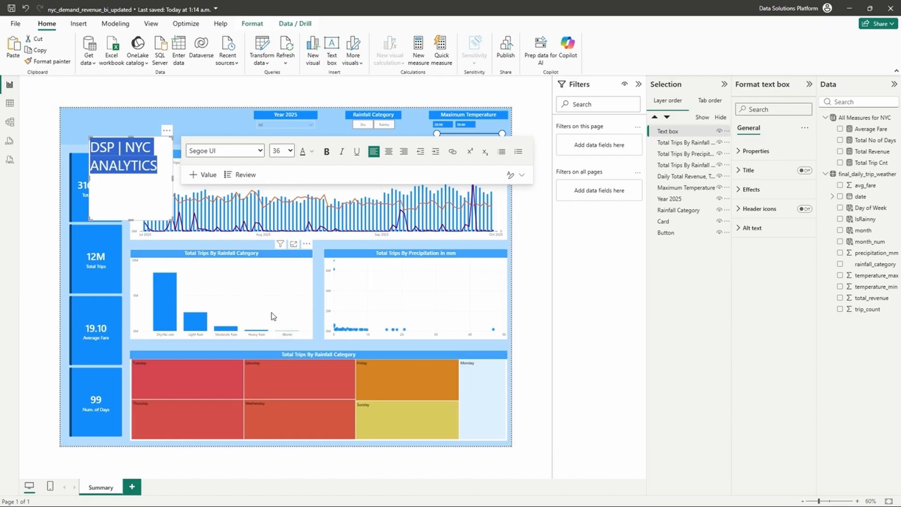
Set the DSP | NYC ANALYTICS title text to bold Segoe UI Semibold
click(240, 151)
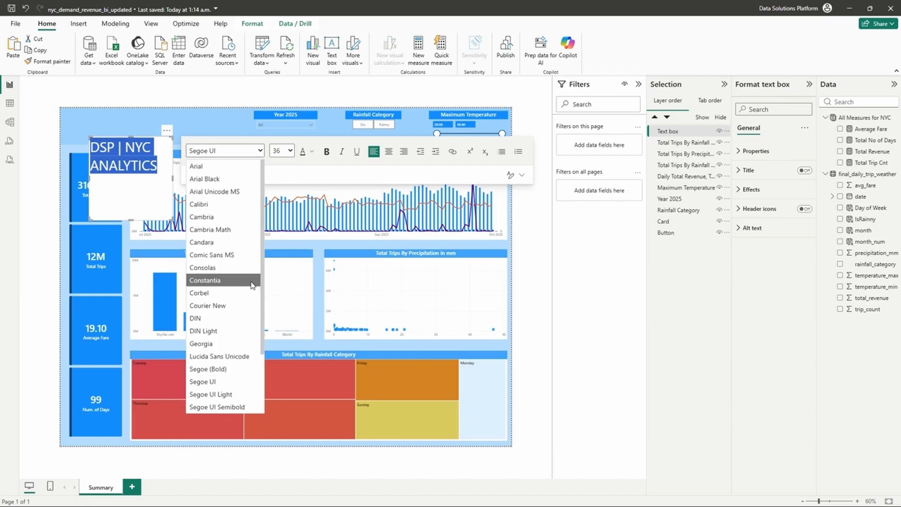
scroll(243, 368, down, 2)
click(220, 355)
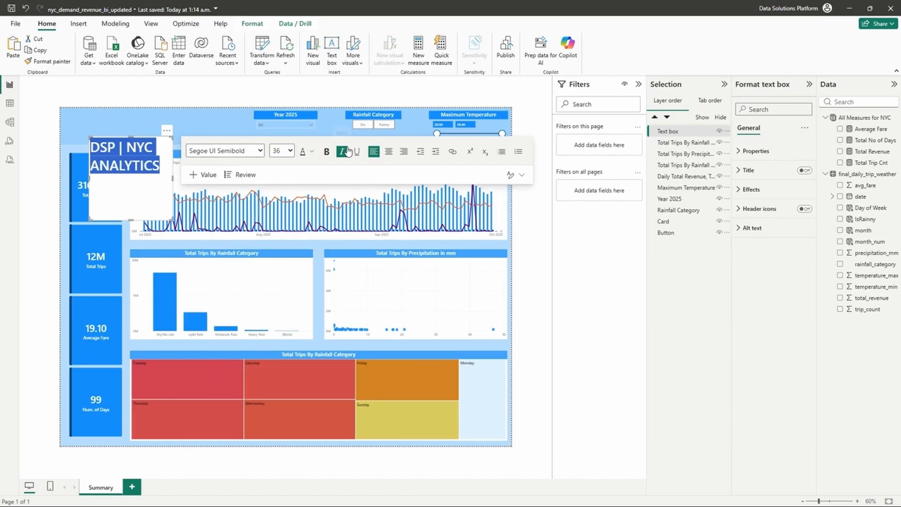
click(327, 151)
Turn off the title text box's background and move it into the header band above the KPI cards
click(750, 193)
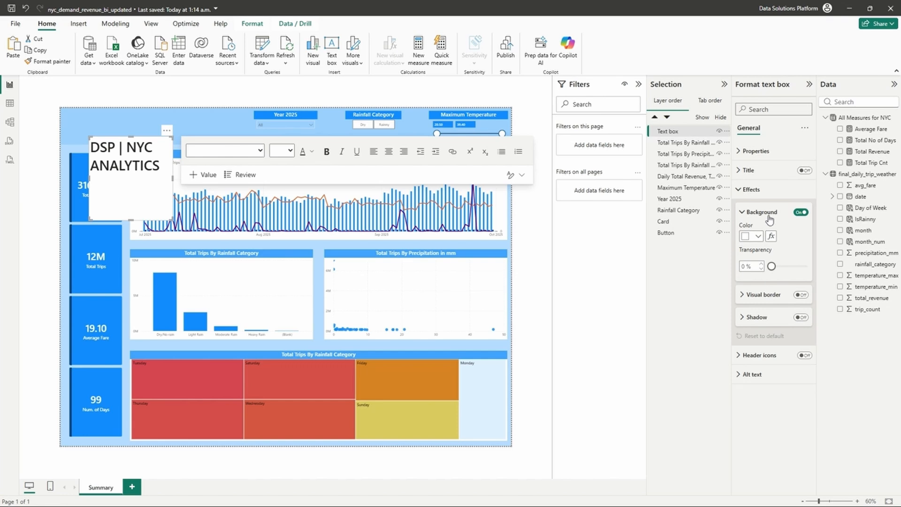
click(800, 212)
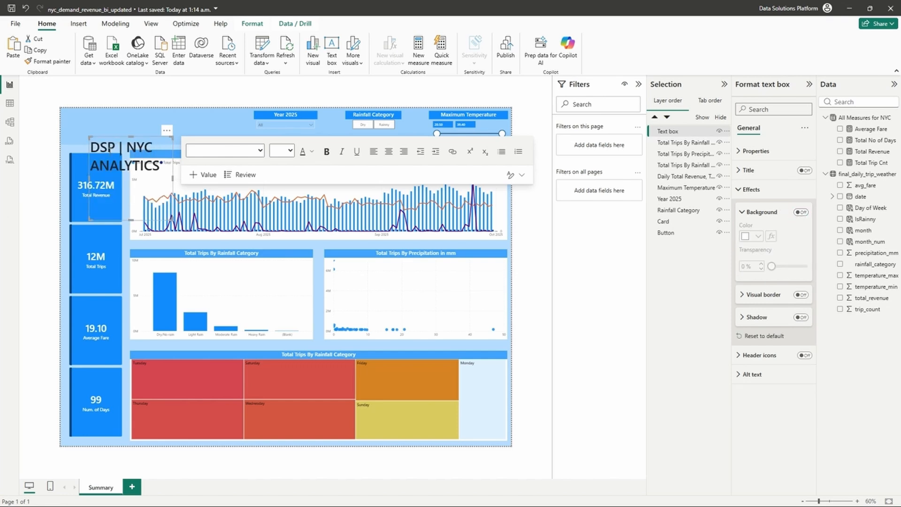
click(120, 147)
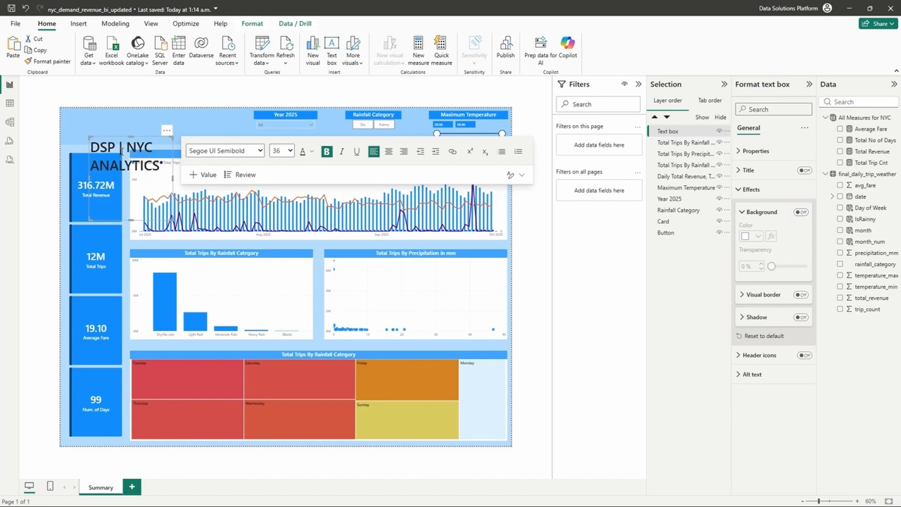
key(ctrl+a)
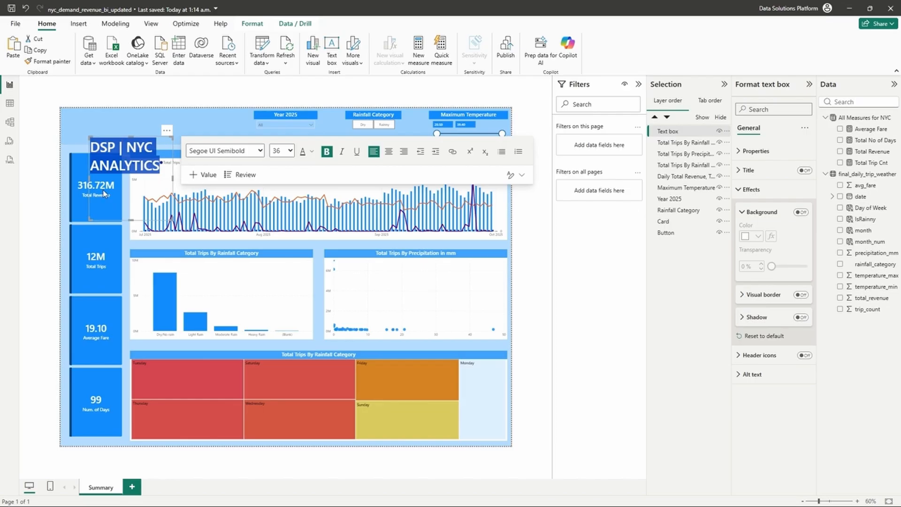
click(95, 145)
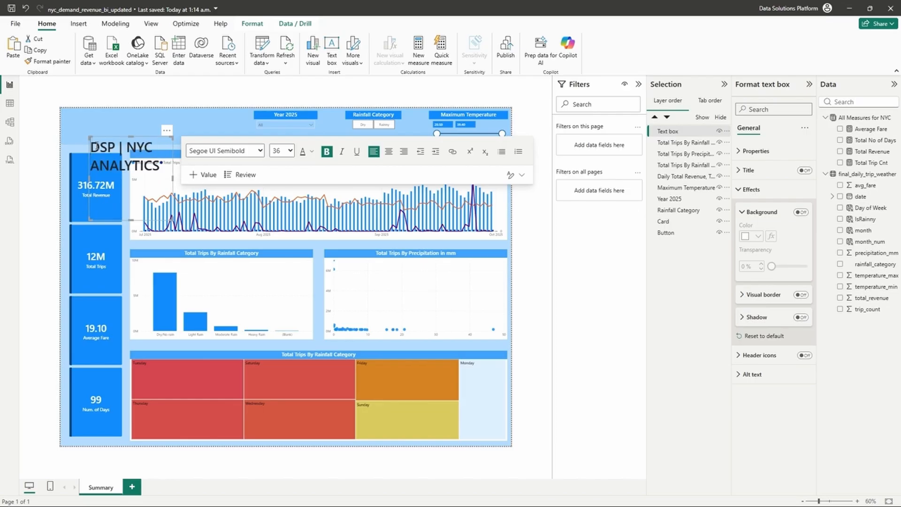
drag(102, 136, 83, 113)
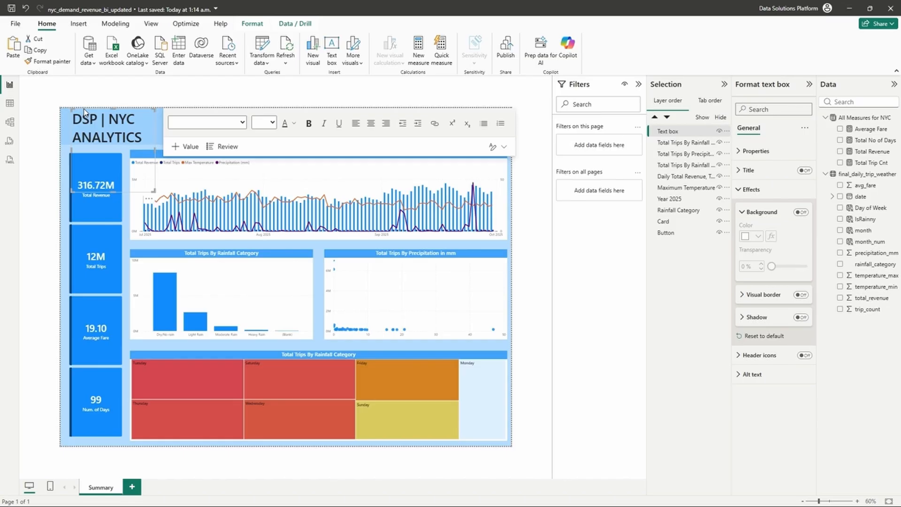
Center the DSP | NYC ANALYTICS text horizontally within its text box
click(102, 133)
key(ctrl+a)
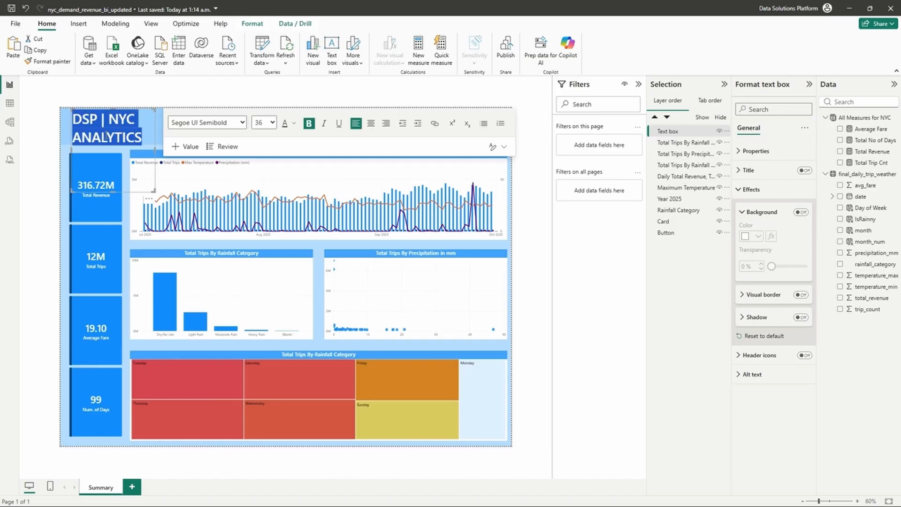
click(371, 122)
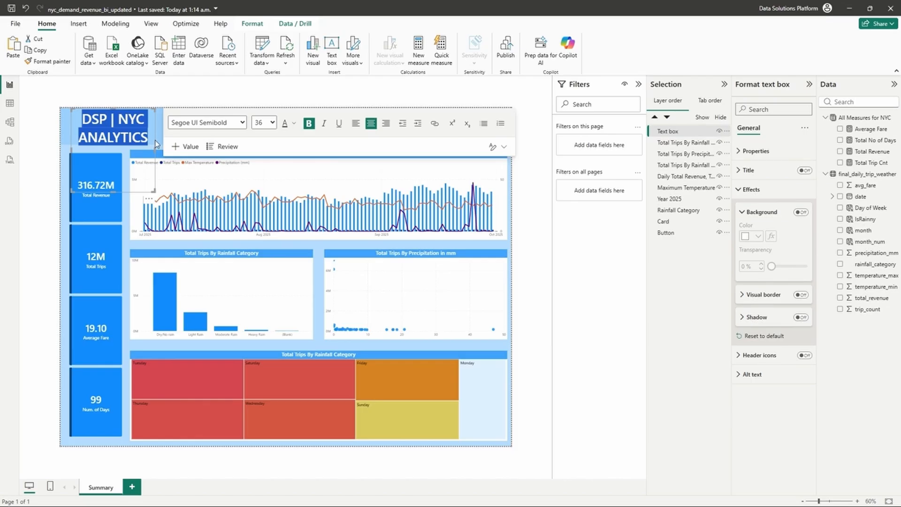
Shift the DSP | NYC ANALYTICS text box slightly to the right within the header band
drag(154, 139, 167, 140)
click(170, 140)
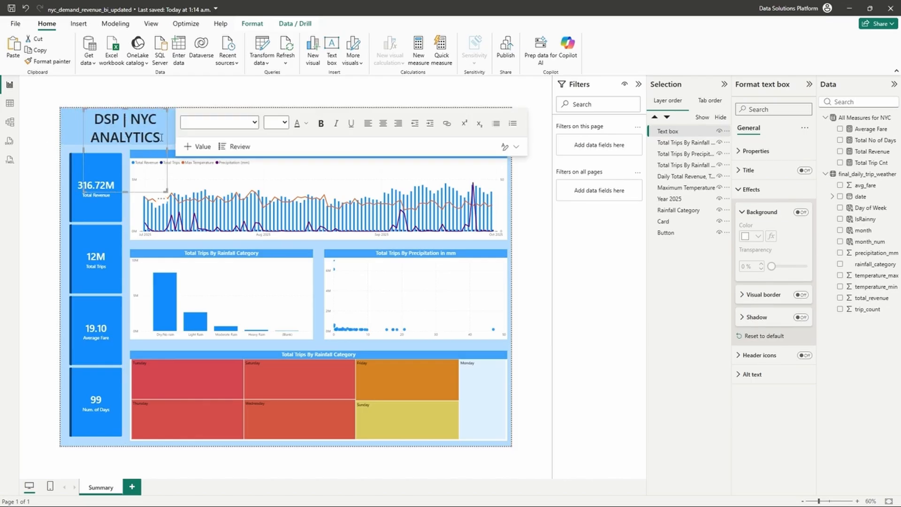
click(171, 141)
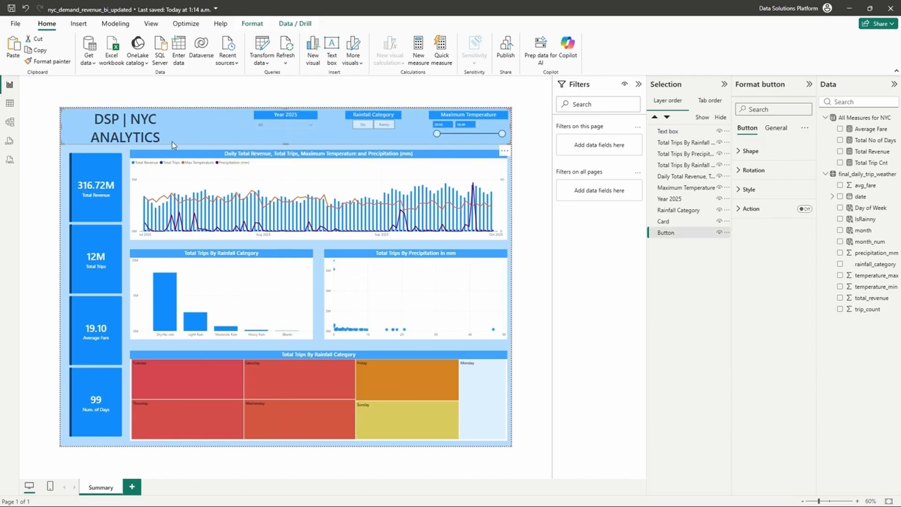
click(24, 175)
click(170, 142)
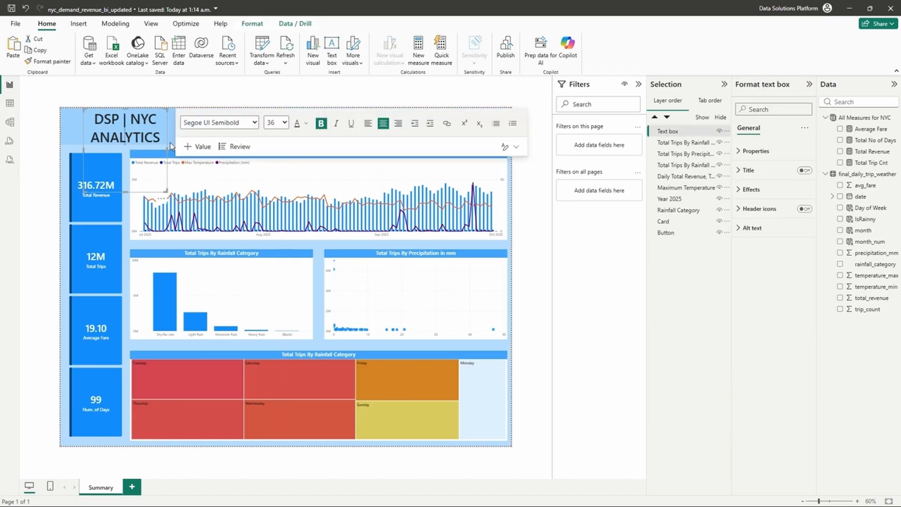
click(172, 168)
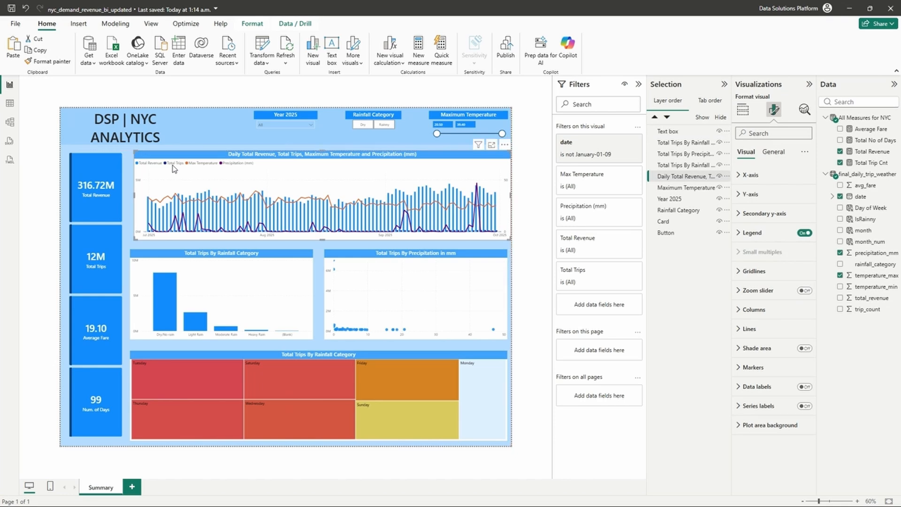
key(ctrl+z)
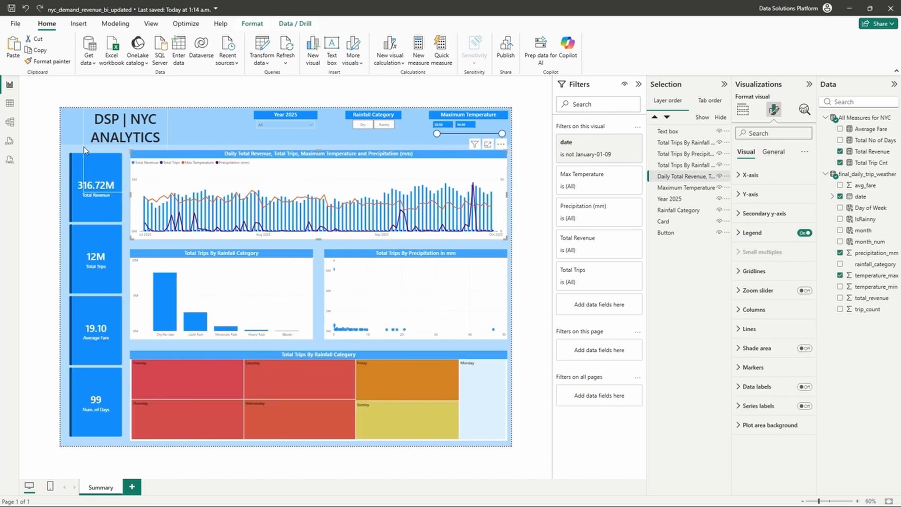
click(78, 153)
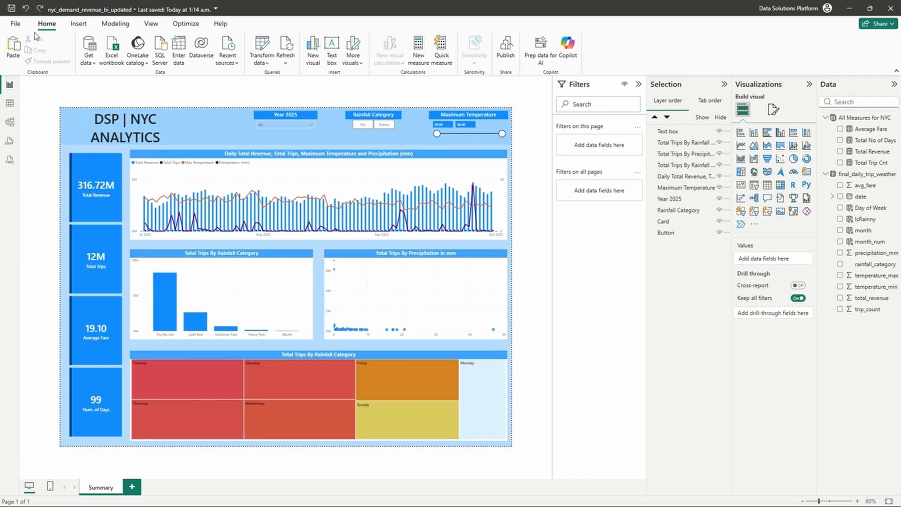
Insert a pentagon block arrow shape and resize it to fill the header band's height at its left end
click(78, 24)
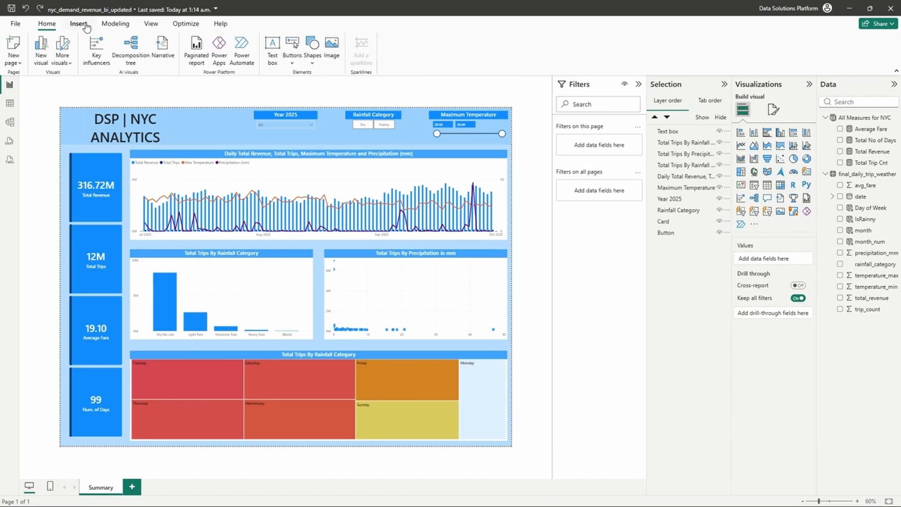
click(289, 70)
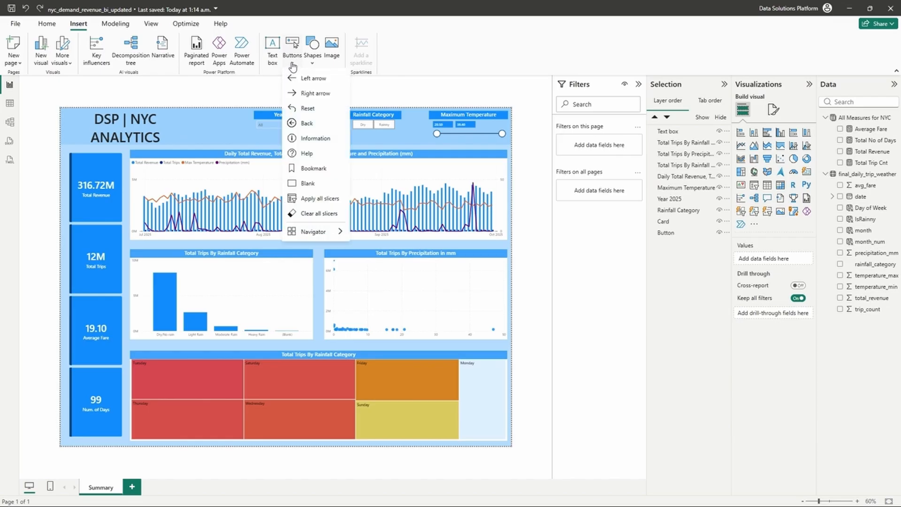
click(312, 60)
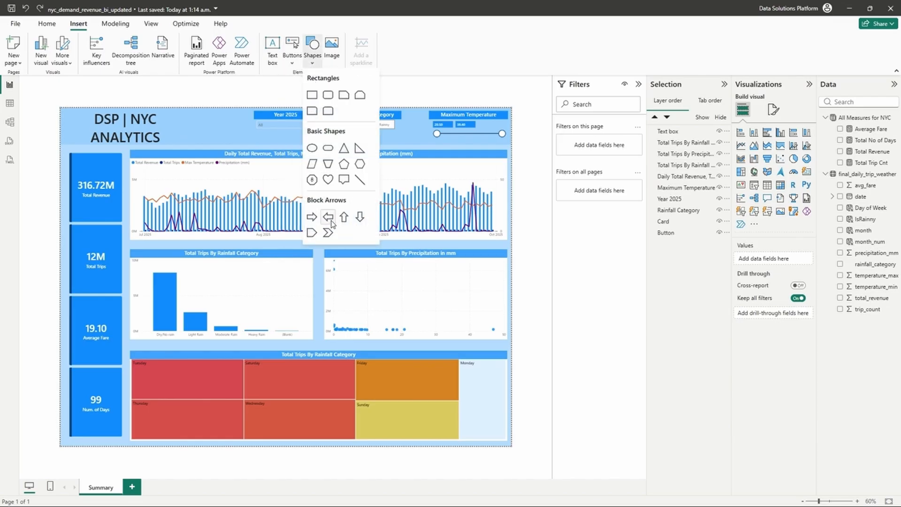
click(311, 233)
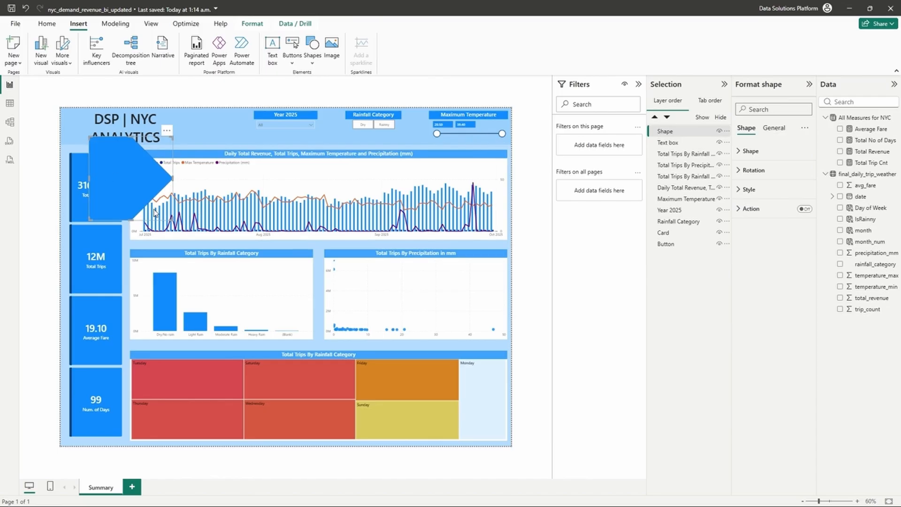
drag(173, 220, 72, 120)
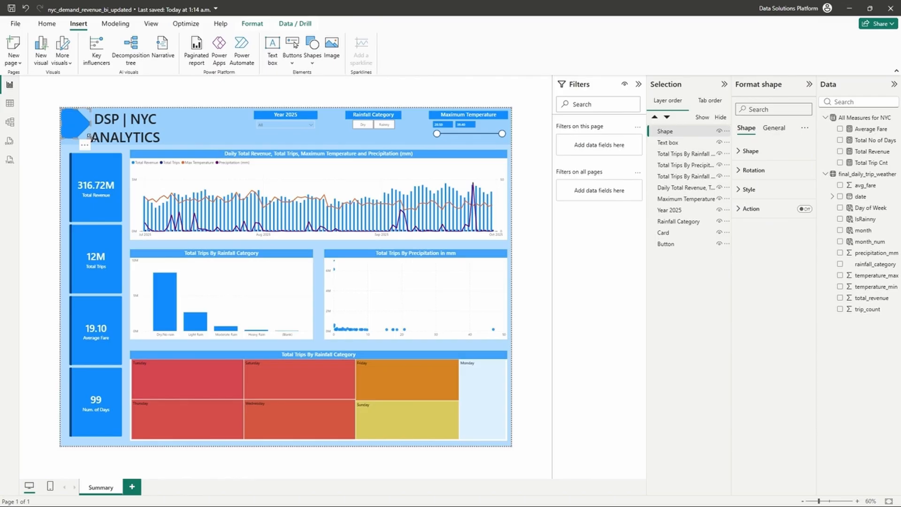
click(86, 139)
click(86, 139)
mouse_move(89, 137)
mouse_down()
mouse_move(95, 150)
mouse_move(94, 143)
mouse_up()
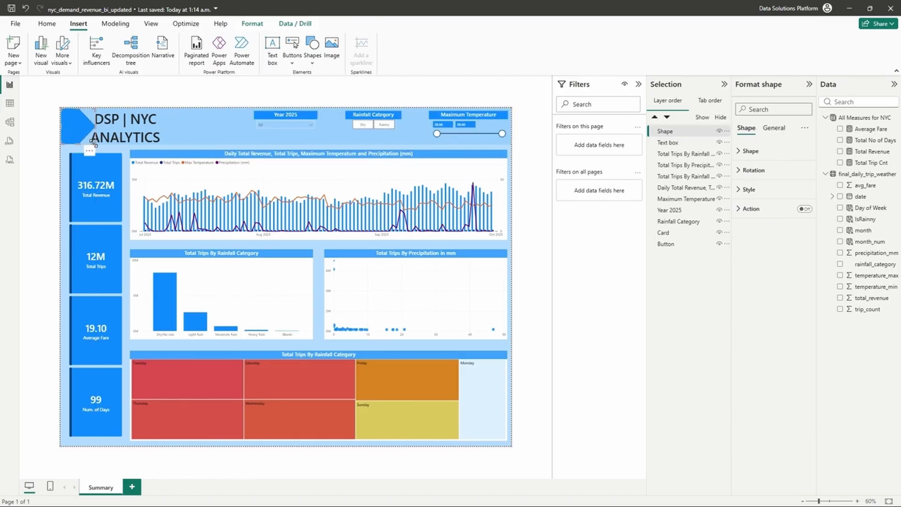
Move the DSP | NYC ANALYTICS text box right so it clears the pentagon arrow's tip
click(121, 123)
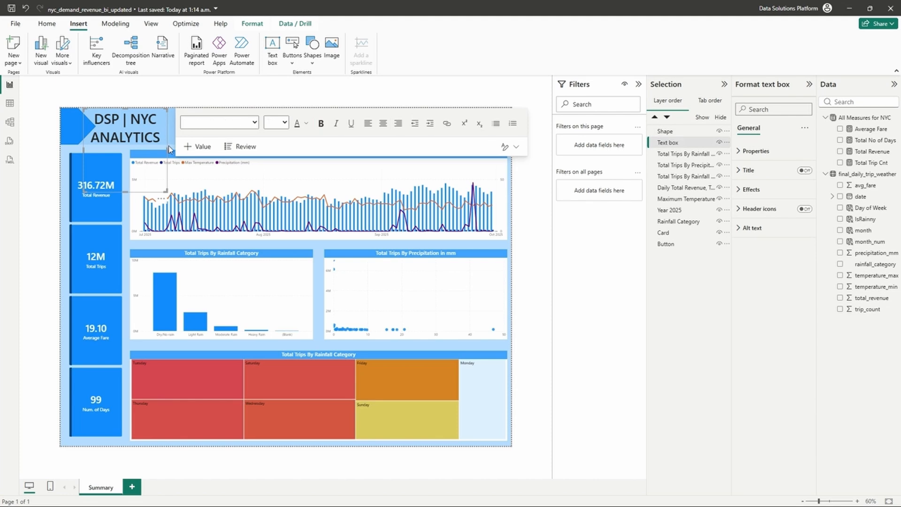
drag(168, 146, 179, 137)
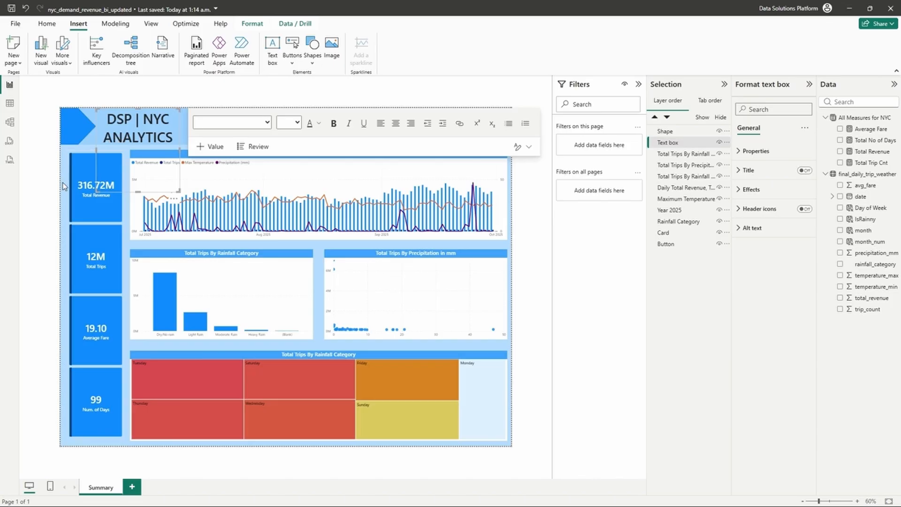
click(72, 202)
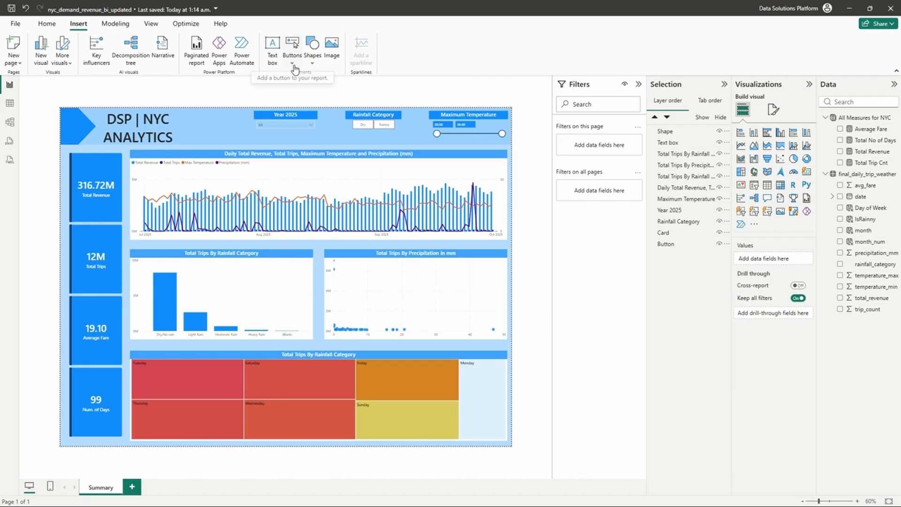
Insert a line shape and set its overall rotation to 90°
click(313, 49)
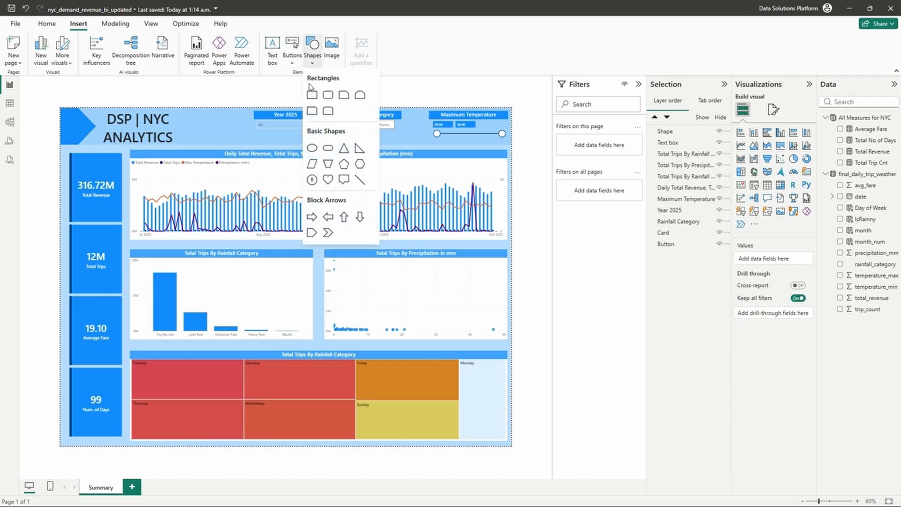
click(361, 180)
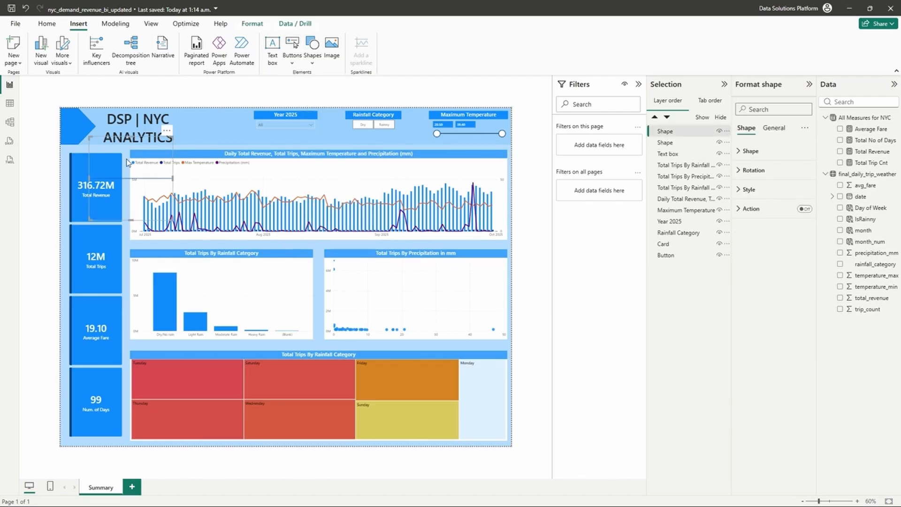
click(753, 170)
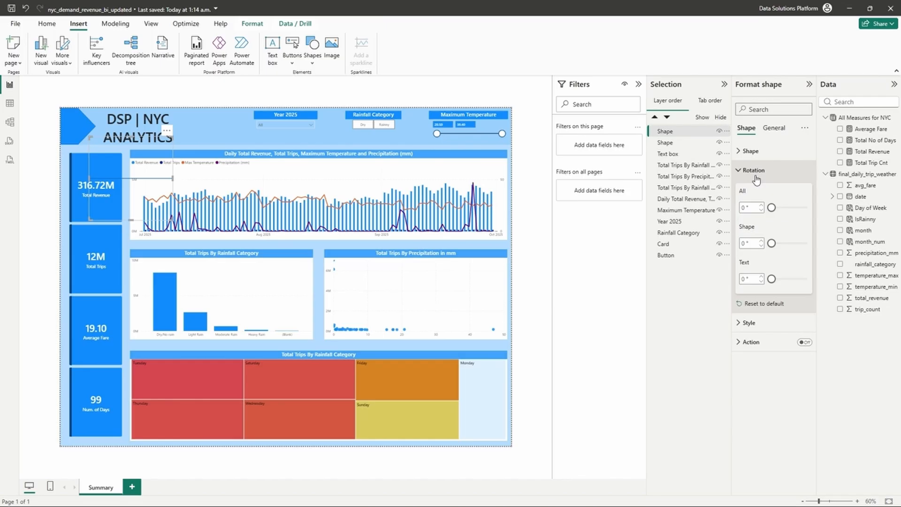
click(747, 207)
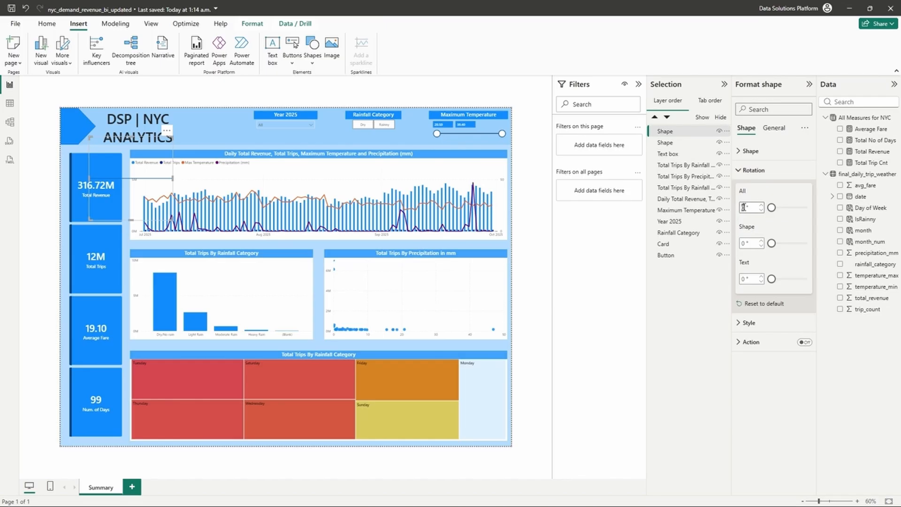
text(90)
key(Return)
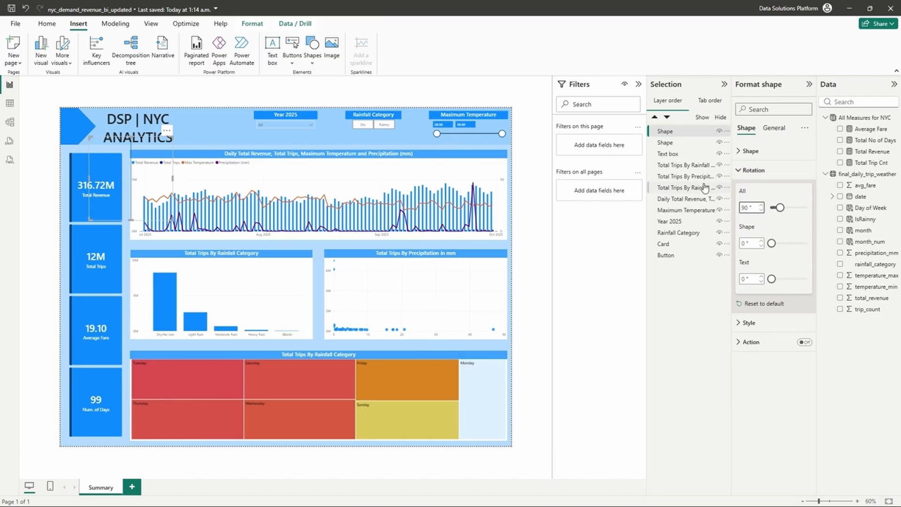
Set the line's border width to 13 px and fit it to the header band's height between the title and the Year 2025 slicer
click(761, 170)
click(756, 189)
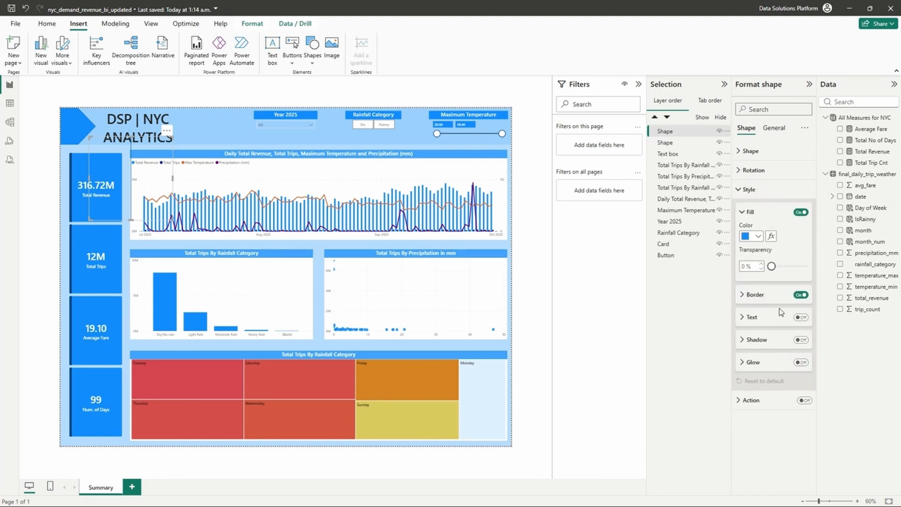
click(762, 298)
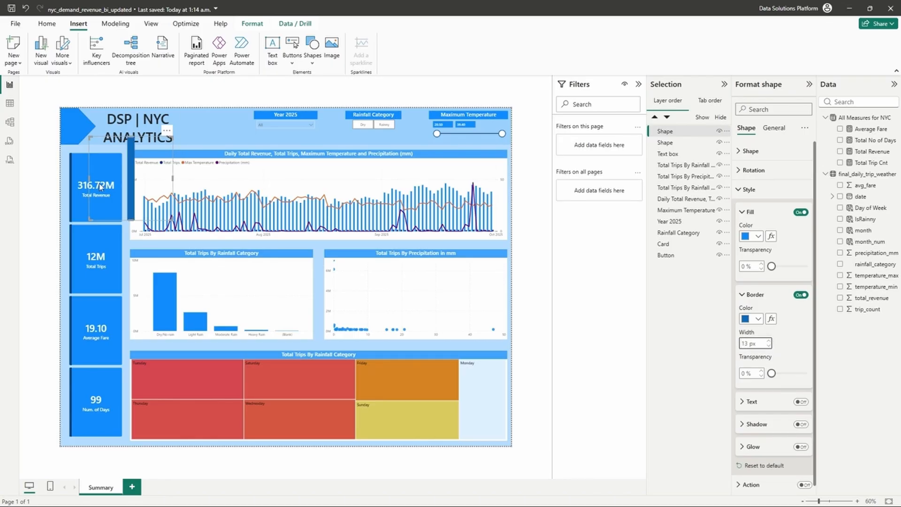
click(90, 155)
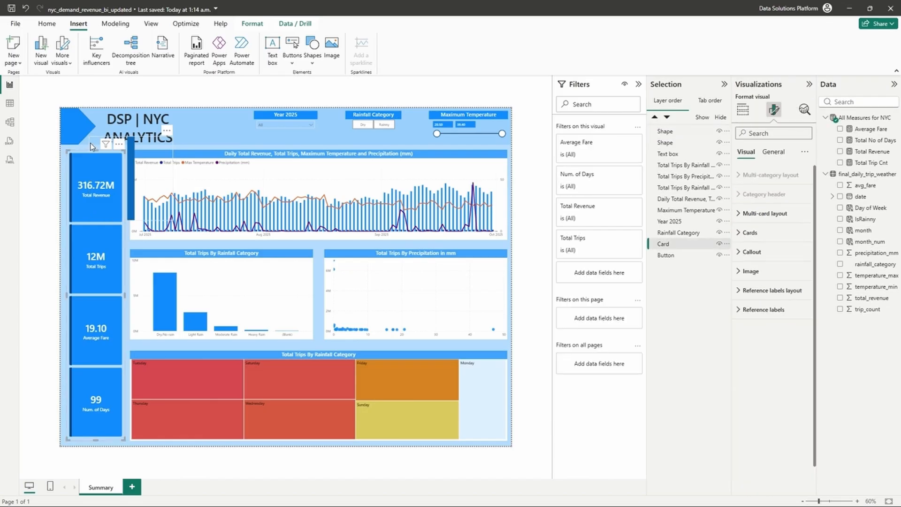
drag(132, 161, 203, 137)
drag(196, 192, 202, 144)
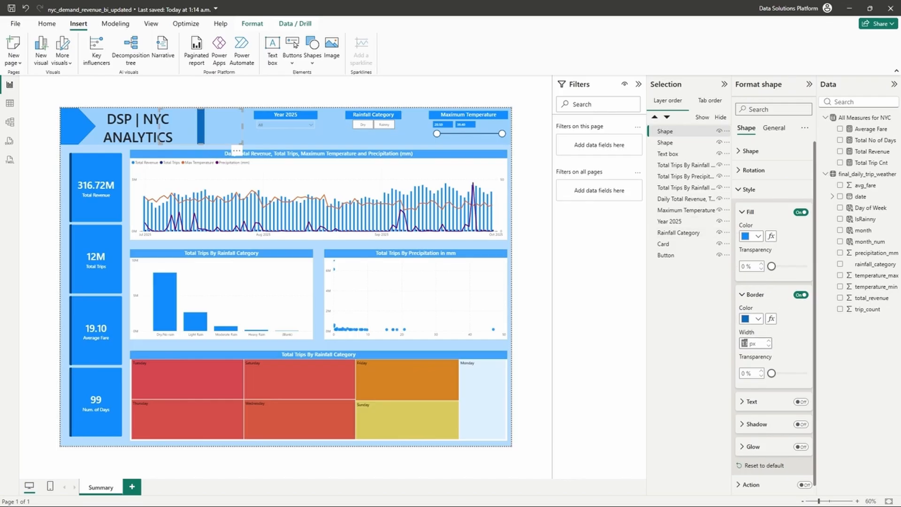
Set the vertical divider line's border width to 5 px
double_click(744, 343)
text(5)
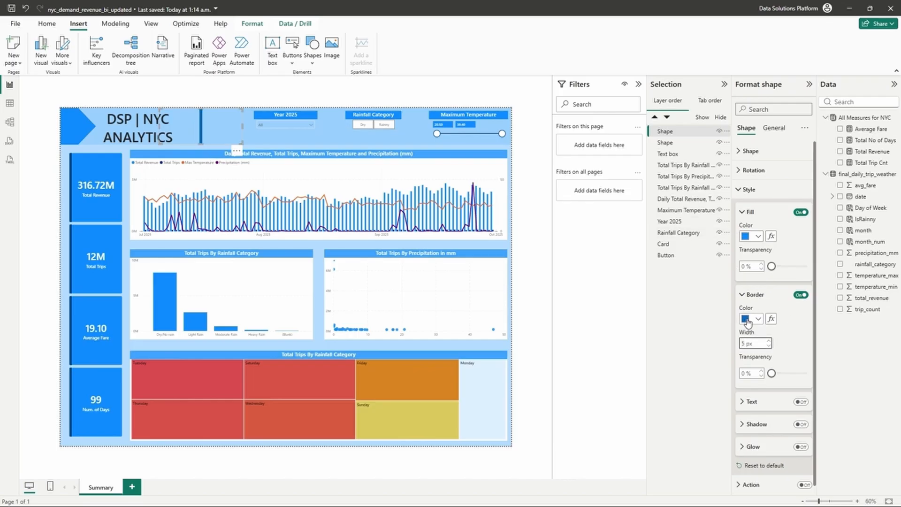
click(127, 220)
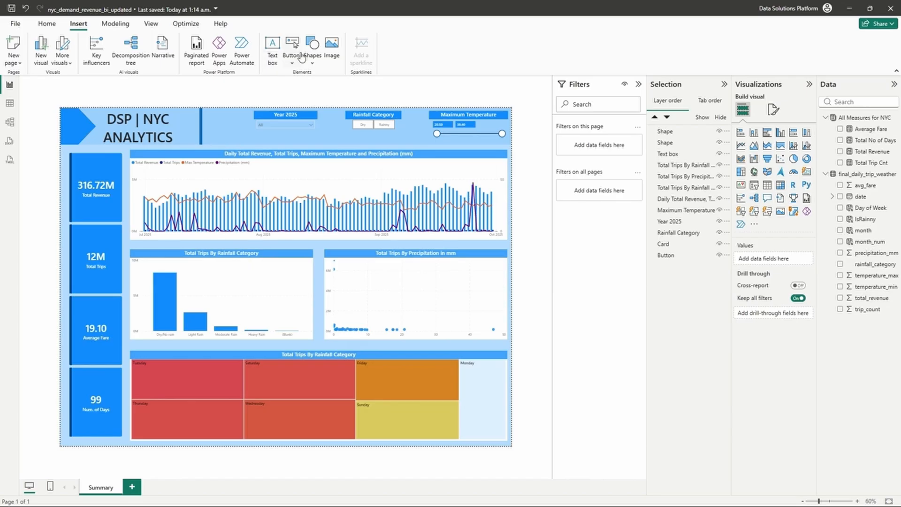
Test the Year 2025 slicer by filtering the page to Jul and Aug in turn, and clear the selection
click(292, 125)
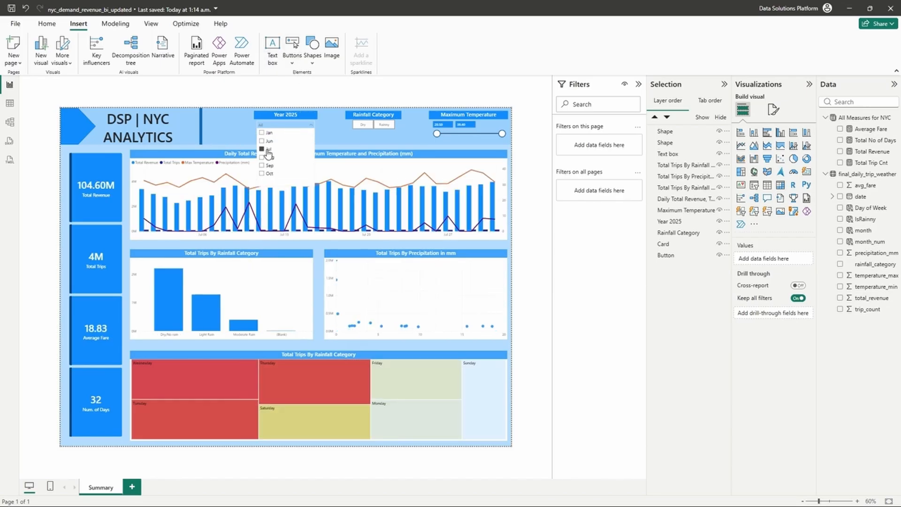
click(269, 158)
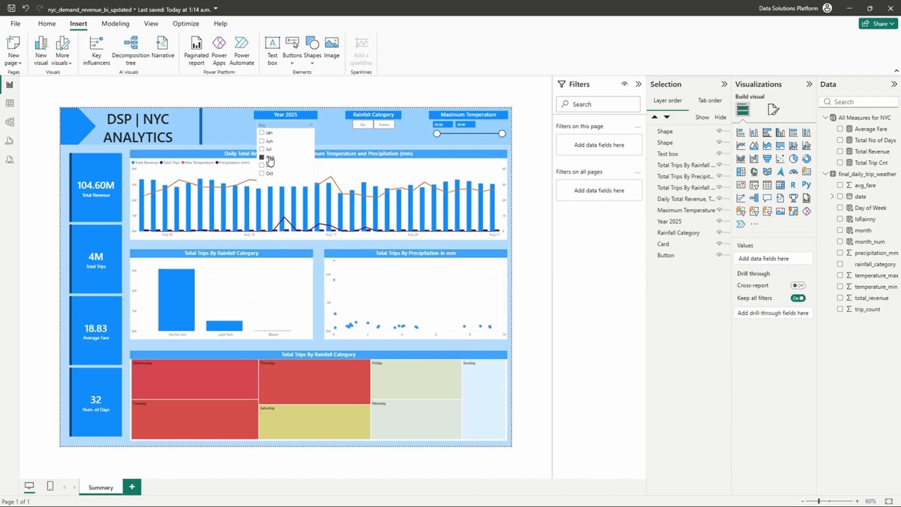
click(265, 149)
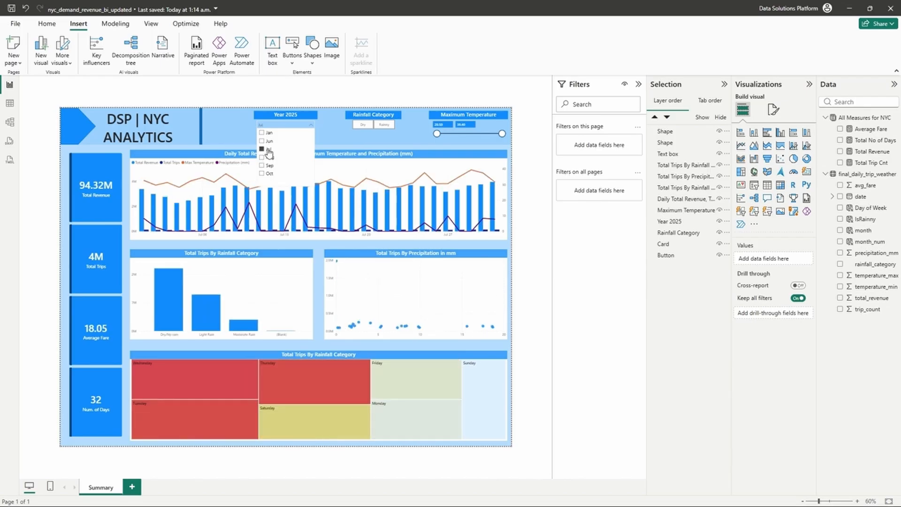
click(264, 149)
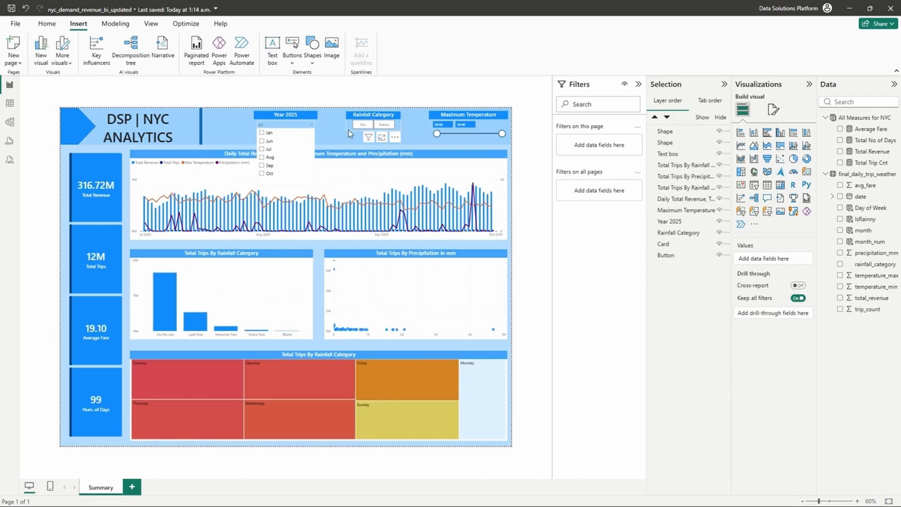
Test the Rainfall Category slicer with Dry and Rainy in turn, and clear the selection
click(363, 125)
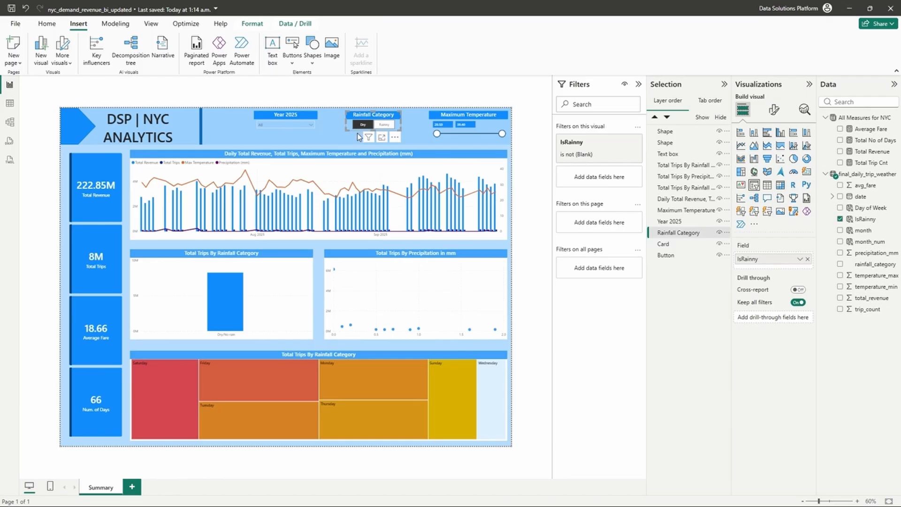
click(385, 126)
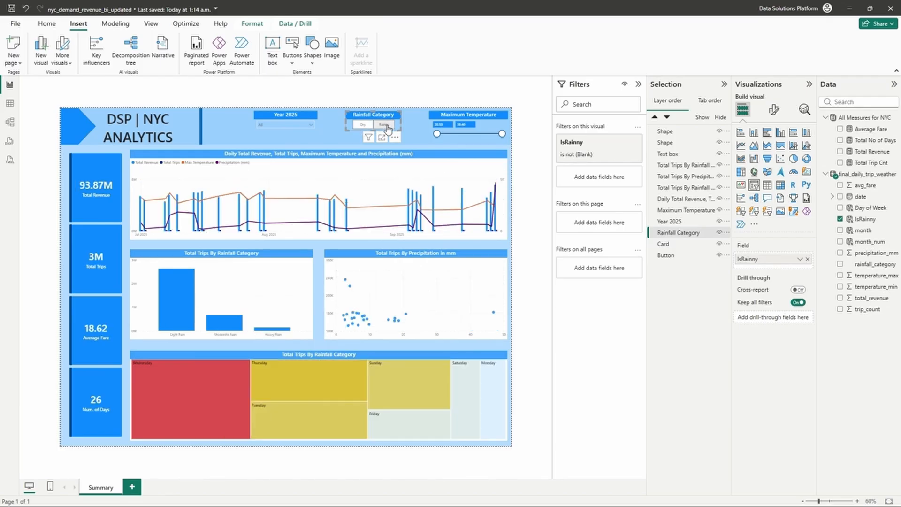
click(385, 126)
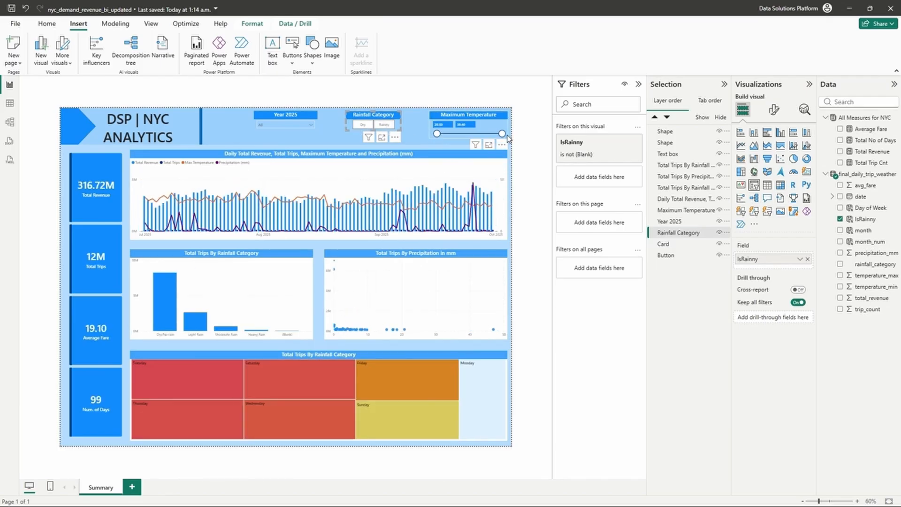
Test the Maximum Temperature slicer by lowering its upper limit, and restore the full range
drag(502, 134, 485, 137)
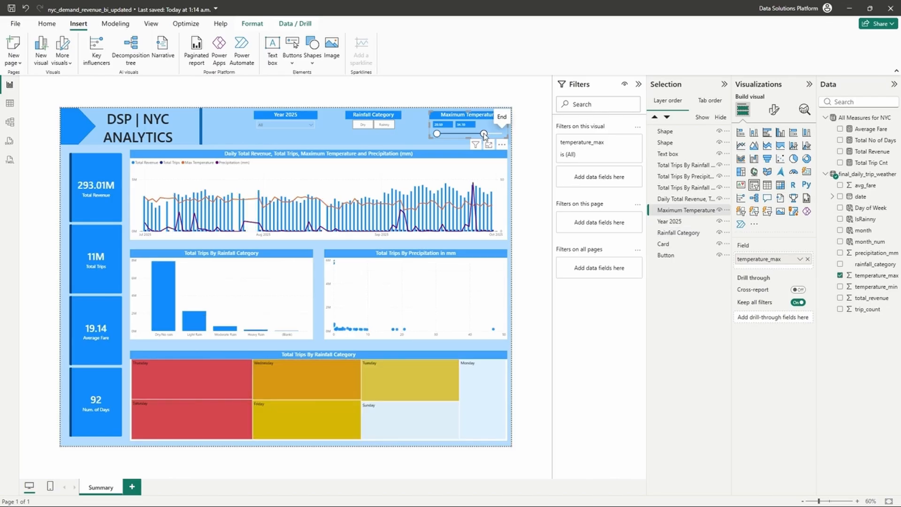
drag(484, 135, 506, 138)
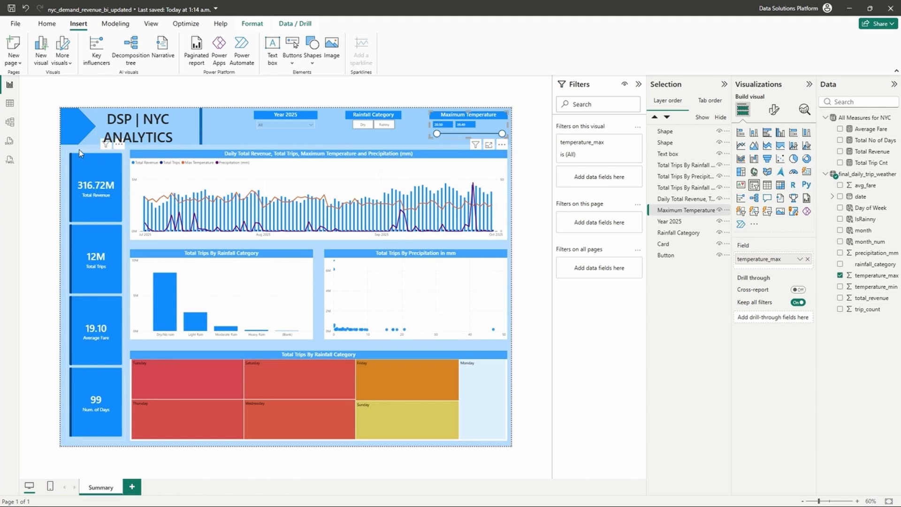
click(65, 158)
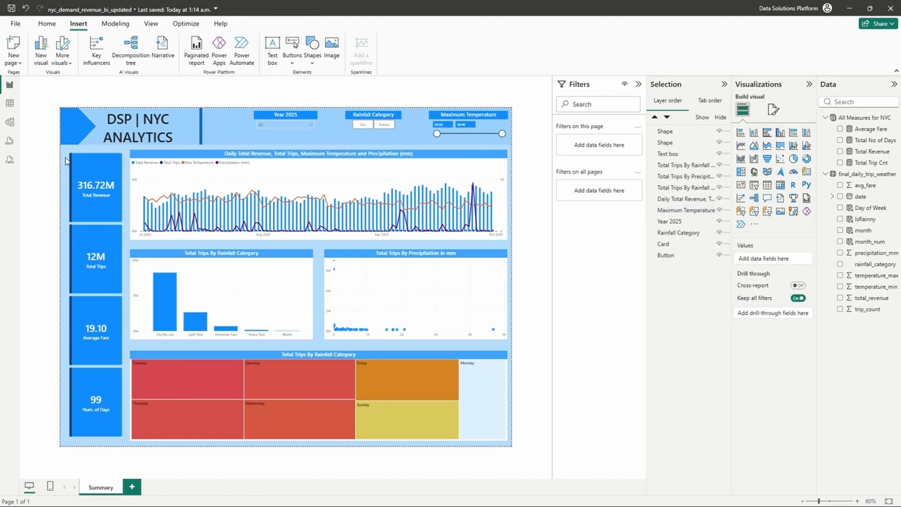